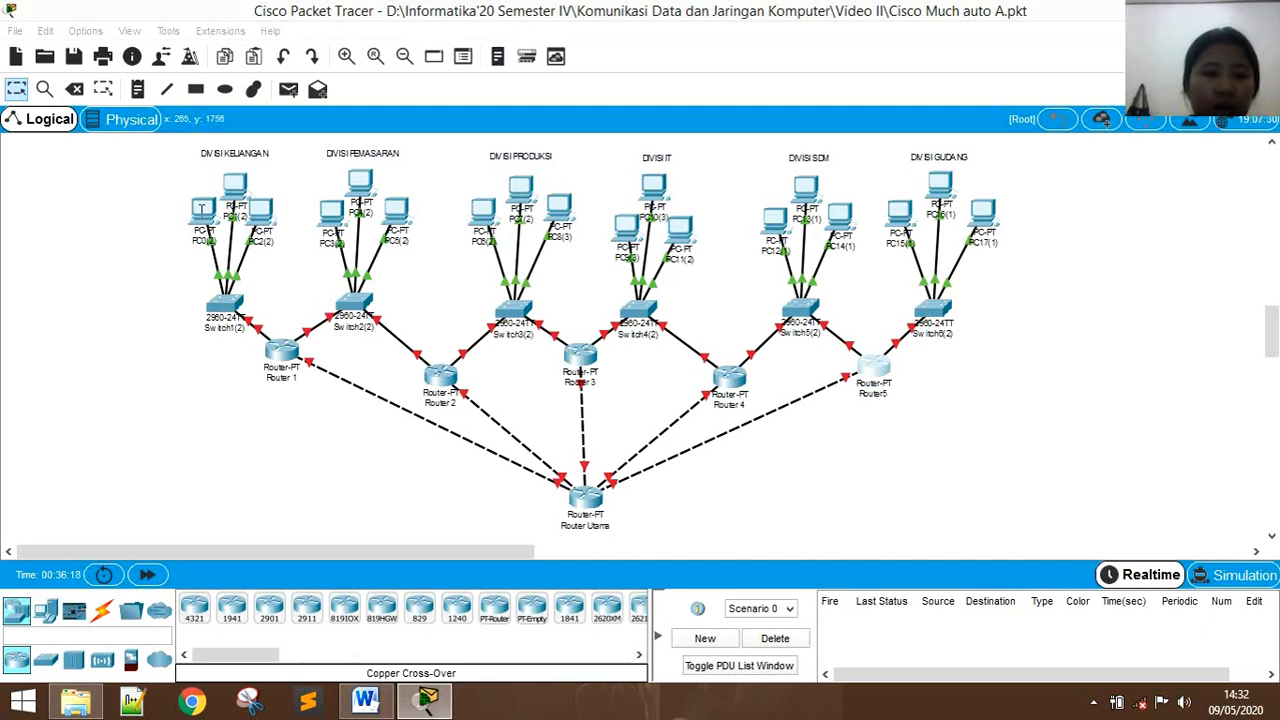
Review the IP address, subnet mask and default gateway in the IP configuration of PC0(2) in DIVISI KEUANGAN.
{"action": "left_click", "coordinate": [201, 208]}
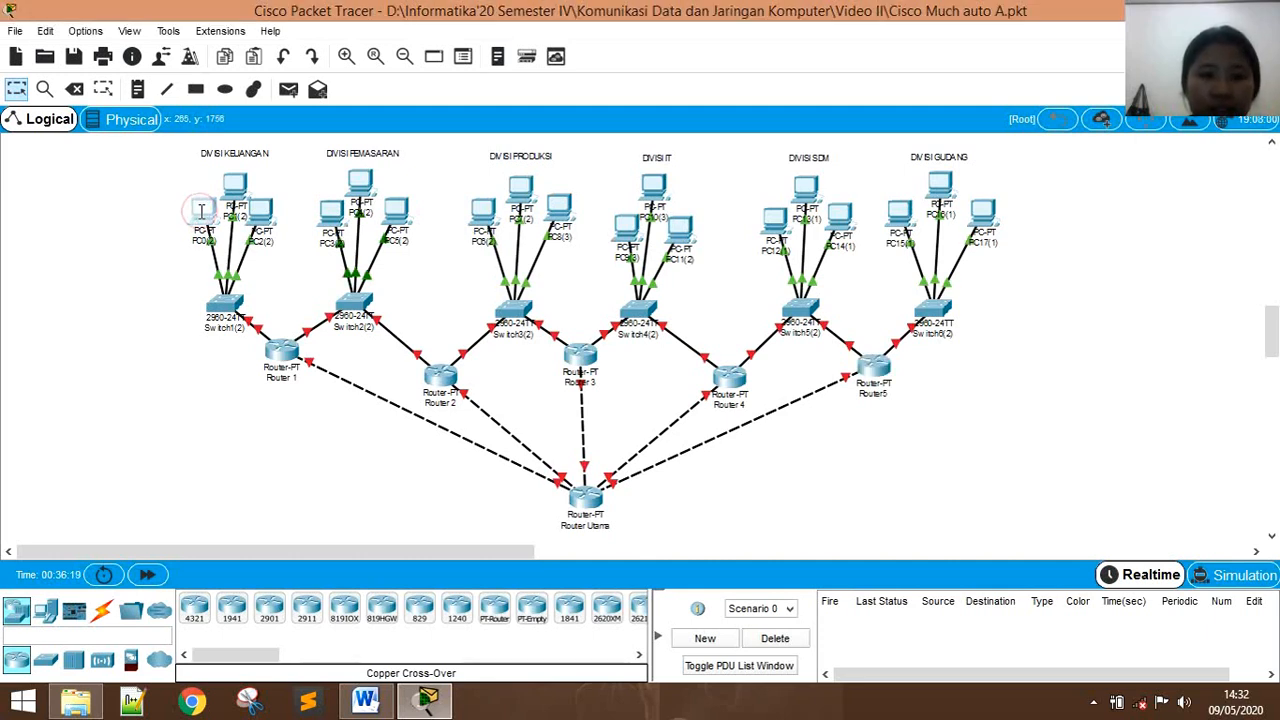
{"action": "mouse_move", "coordinate": [201, 208]}
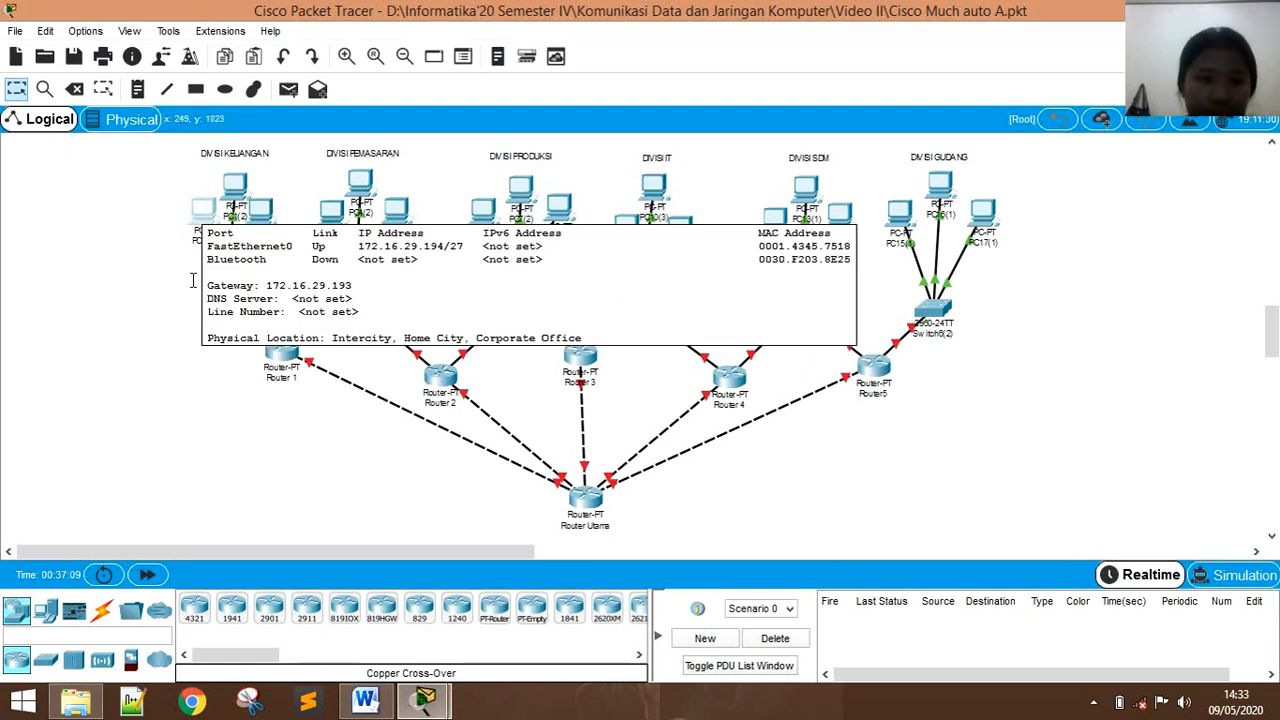
{"action": "left_click", "coordinate": [201, 210]}
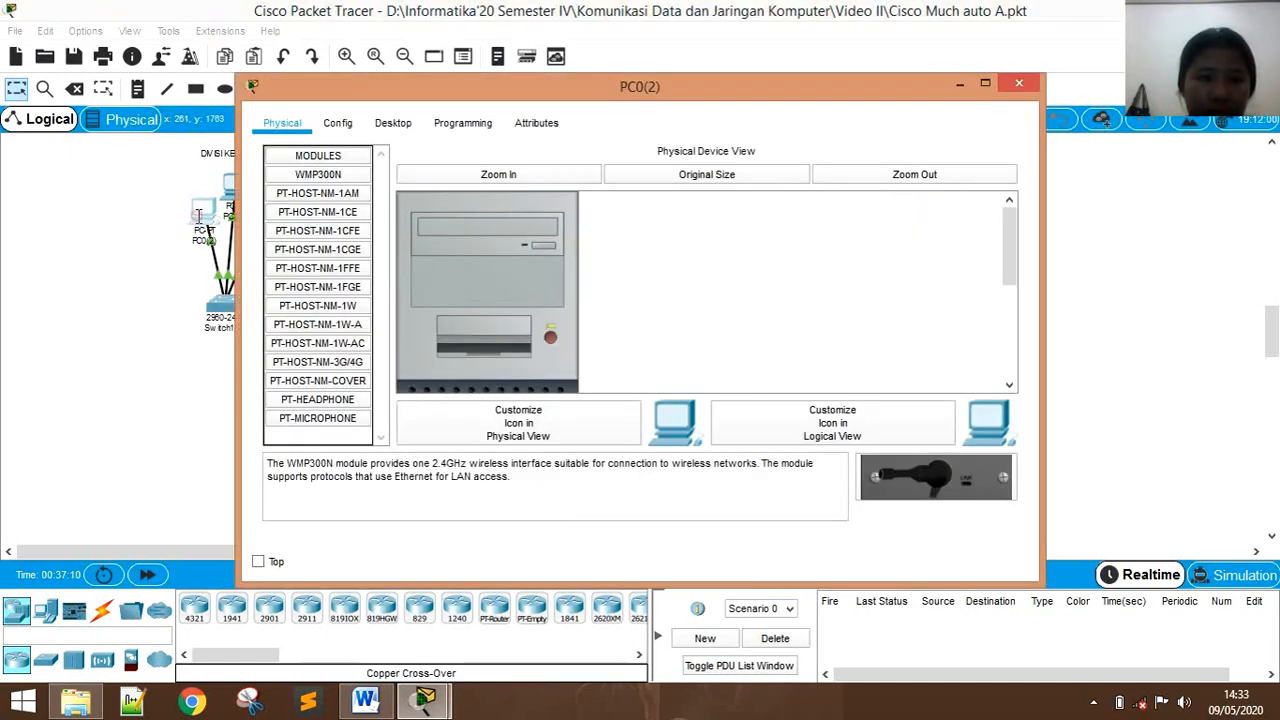
{"action": "left_click", "coordinate": [395, 125]}
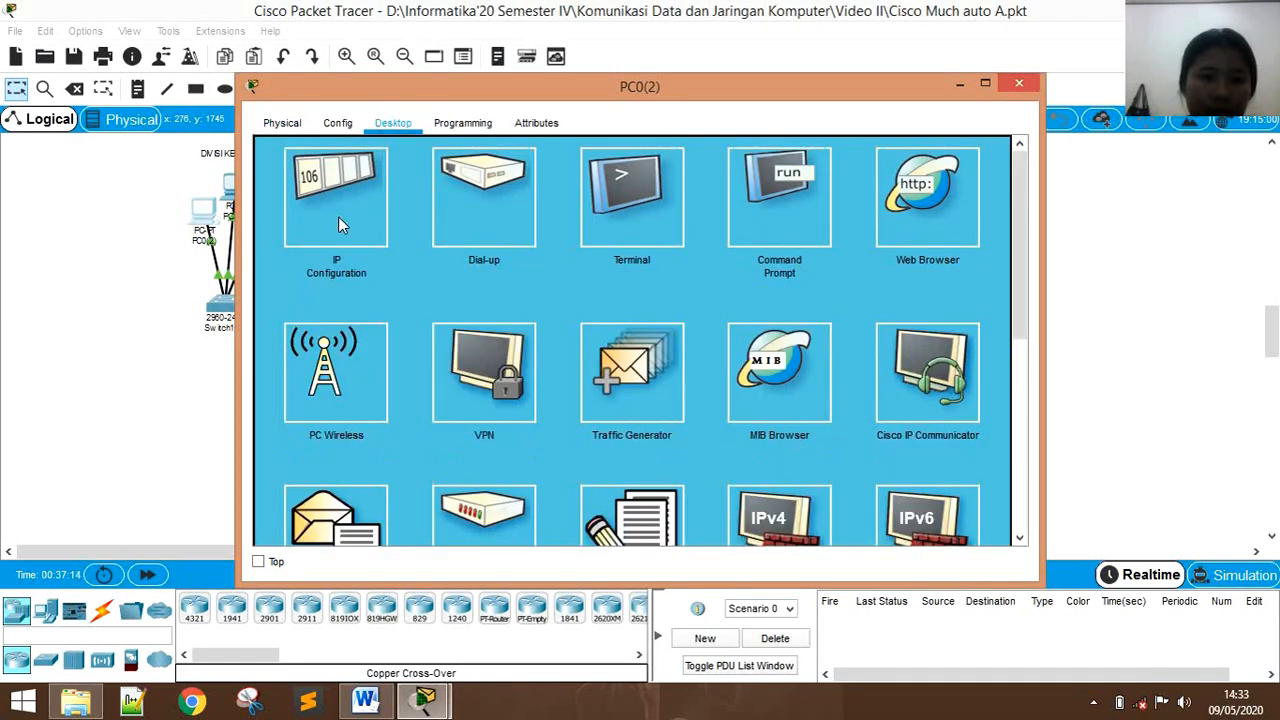
{"action": "left_click", "coordinate": [366, 194]}
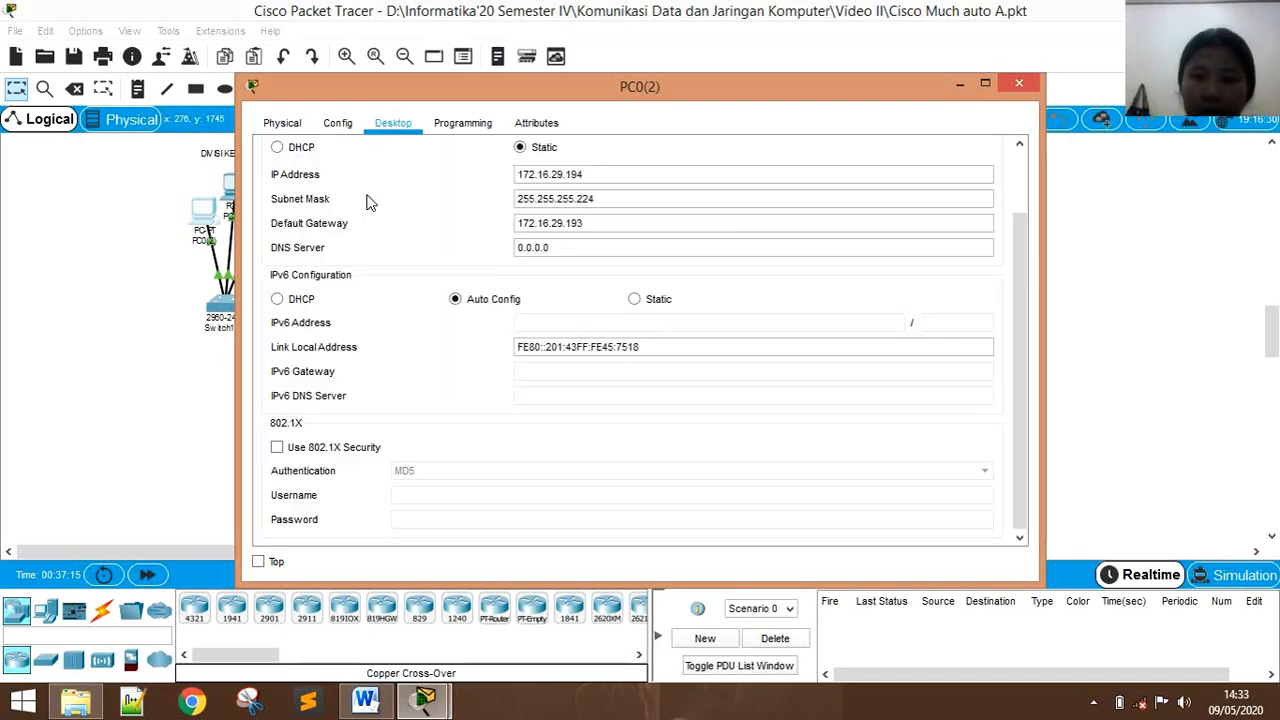
{"action": "left_click", "coordinate": [668, 171]}
{"action": "left_click", "coordinate": [660, 201]}
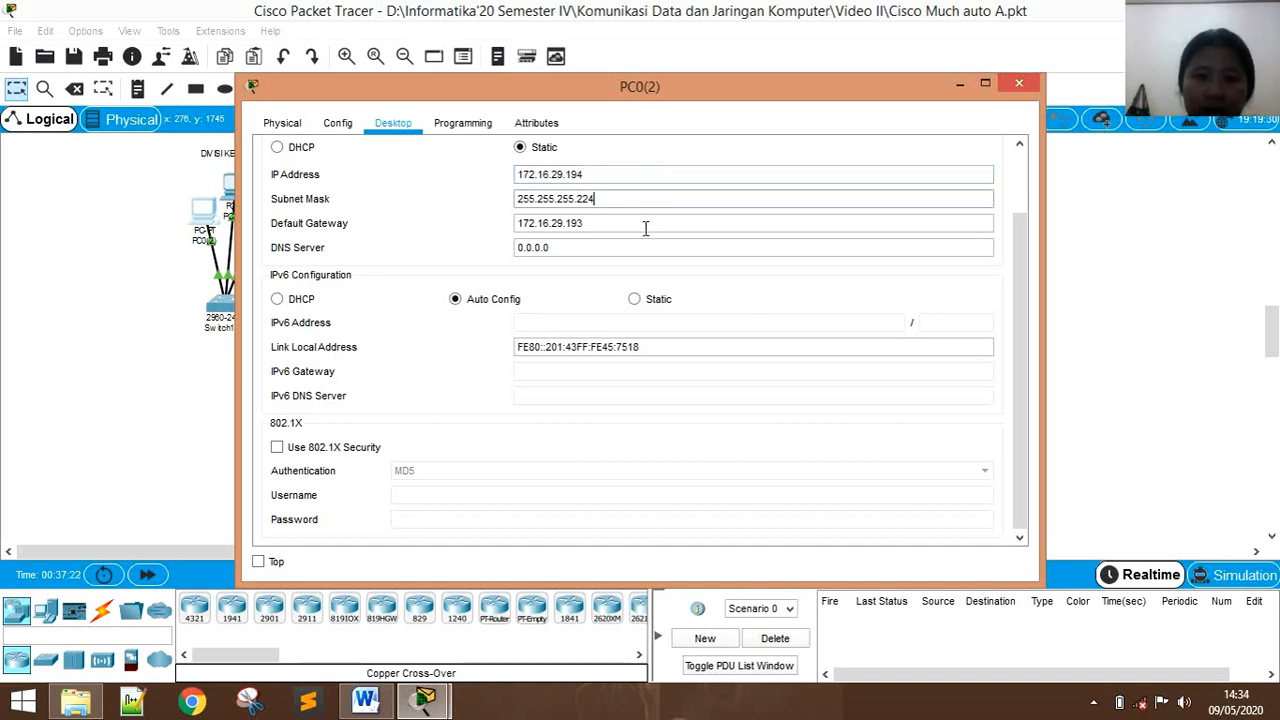
{"action": "left_click", "coordinate": [646, 229]}
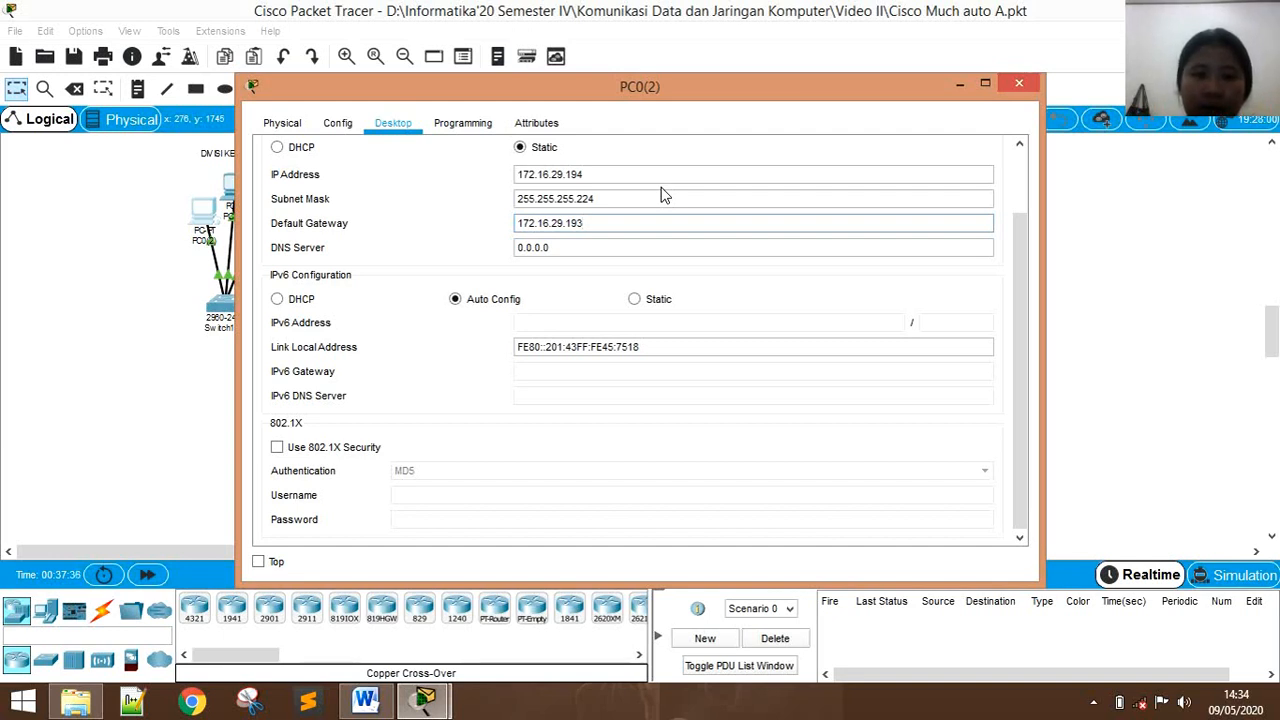
{"action": "left_click", "coordinate": [1018, 83]}
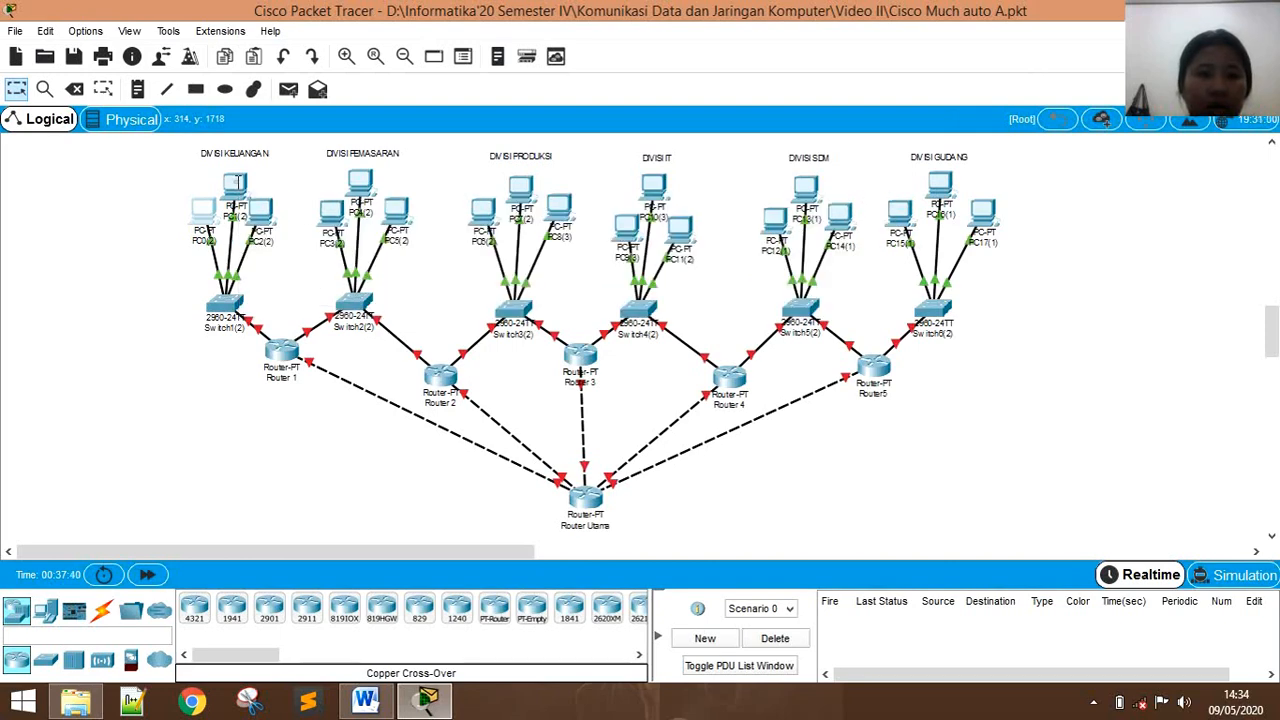
Check the static IP configuration of PC1(2) and PC2(2) in DIVISI KEUANGAN.
{"action": "left_click", "coordinate": [236, 181]}
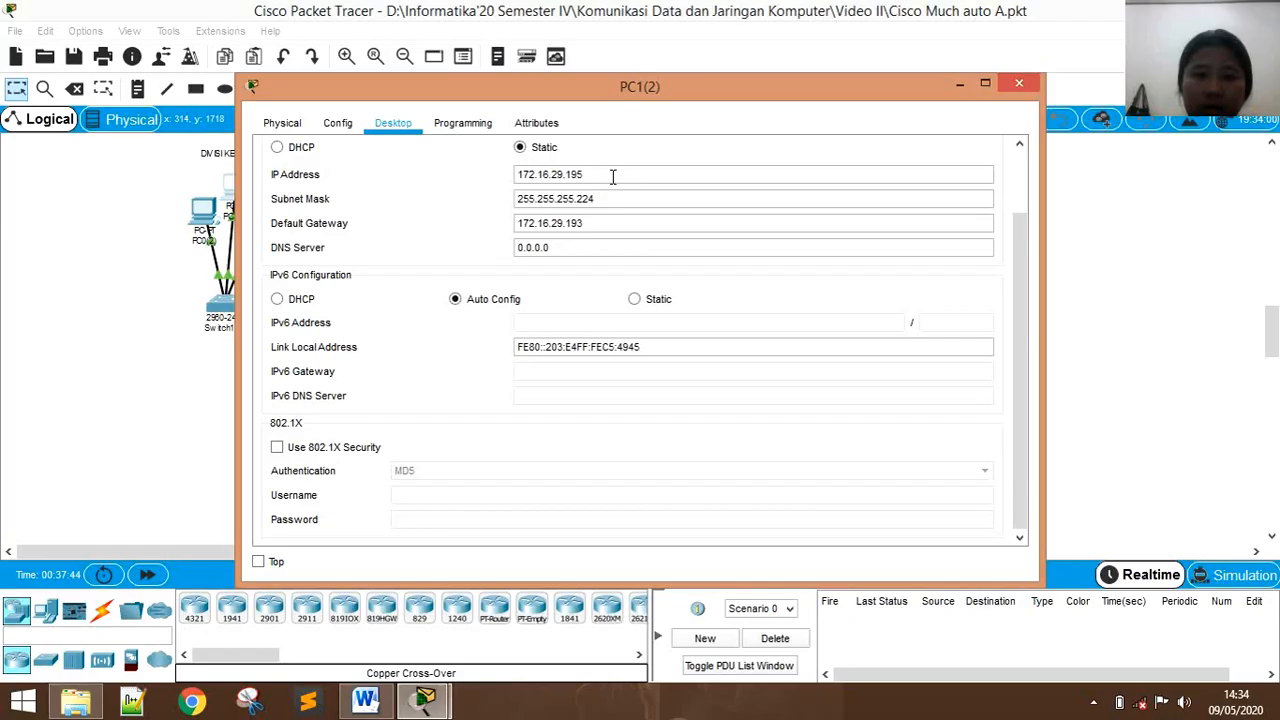
{"action": "left_click", "coordinate": [1008, 85]}
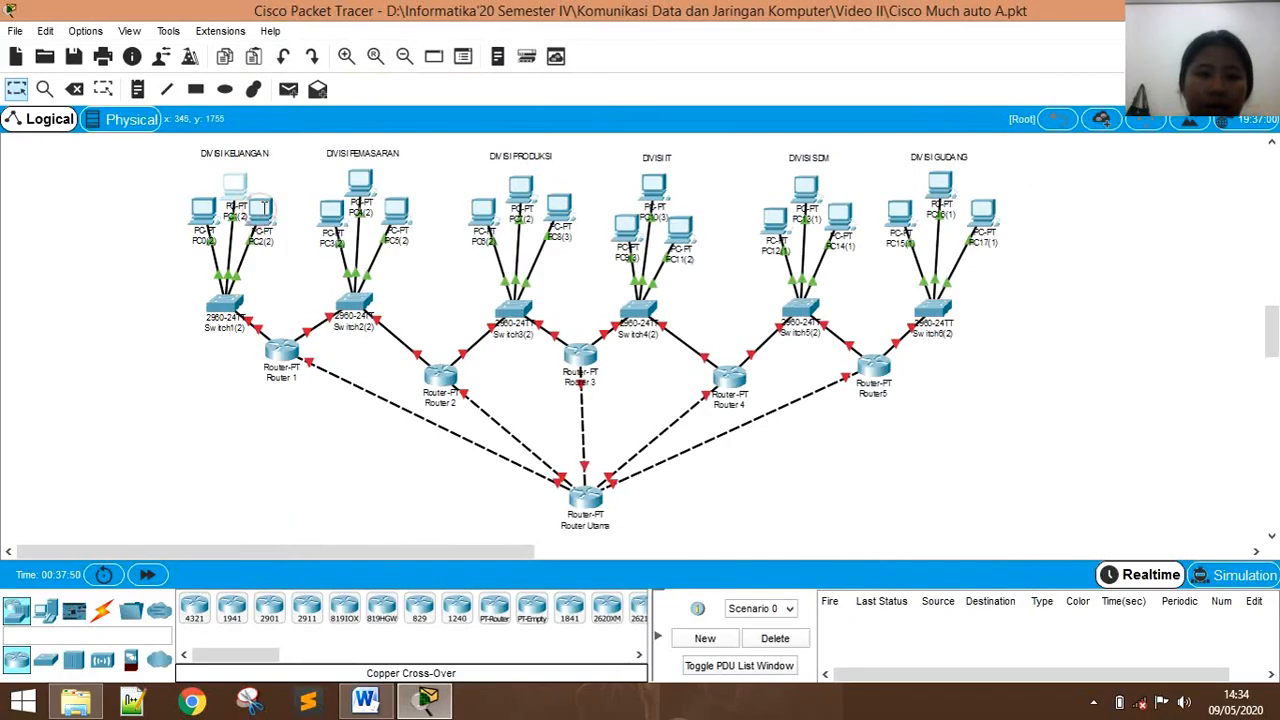
{"action": "left_click", "coordinate": [260, 210]}
{"action": "left_click", "coordinate": [390, 123]}
{"action": "left_click", "coordinate": [330, 212]}
{"action": "scroll", "coordinate": [621, 180], "scroll_direction": "down", "scroll_amount": 1}
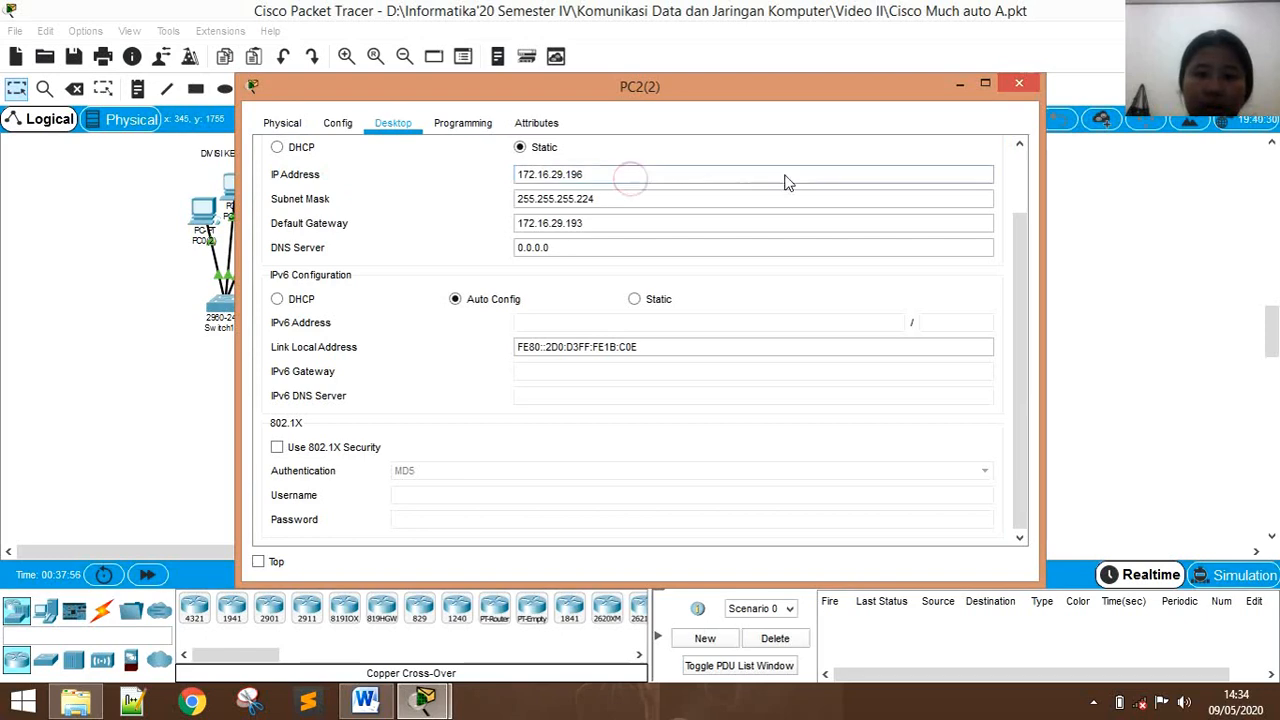
{"action": "left_click", "coordinate": [1018, 85]}
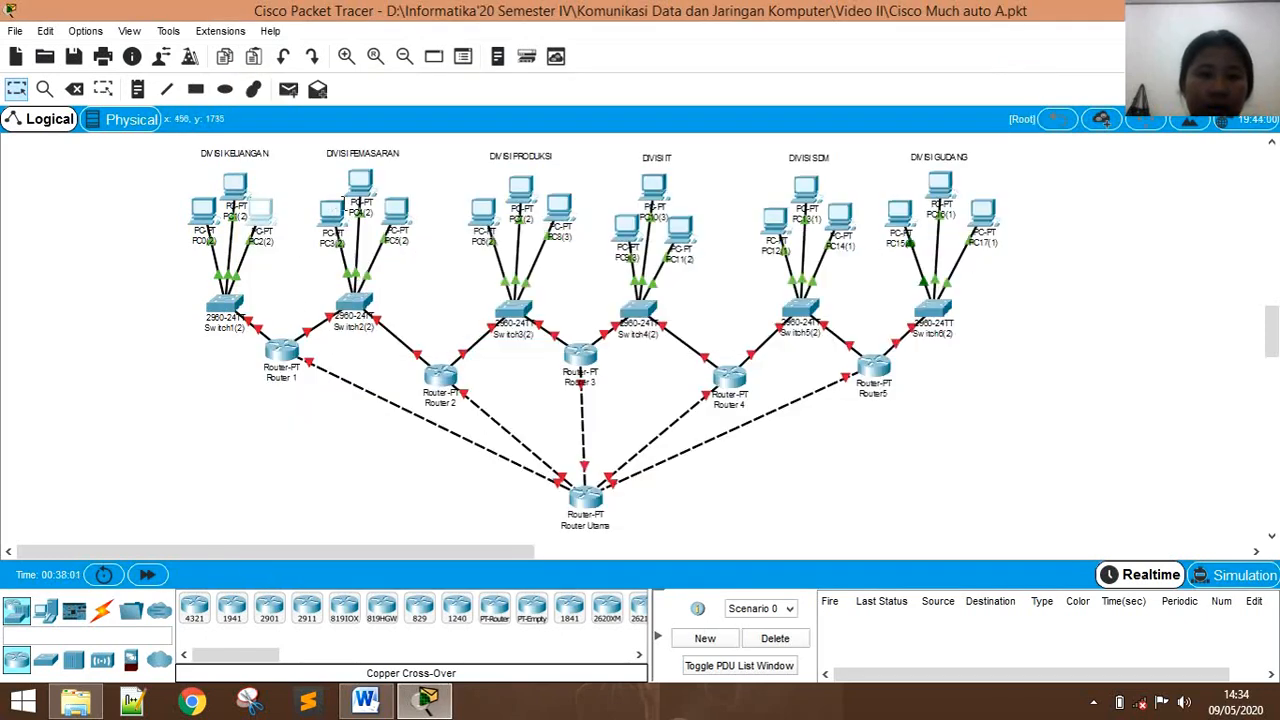
Check the static IP configuration of PC3(2), the first computer in DIVISI PEMASARAN.
{"action": "left_click", "coordinate": [333, 207]}
{"action": "left_click", "coordinate": [393, 123]}
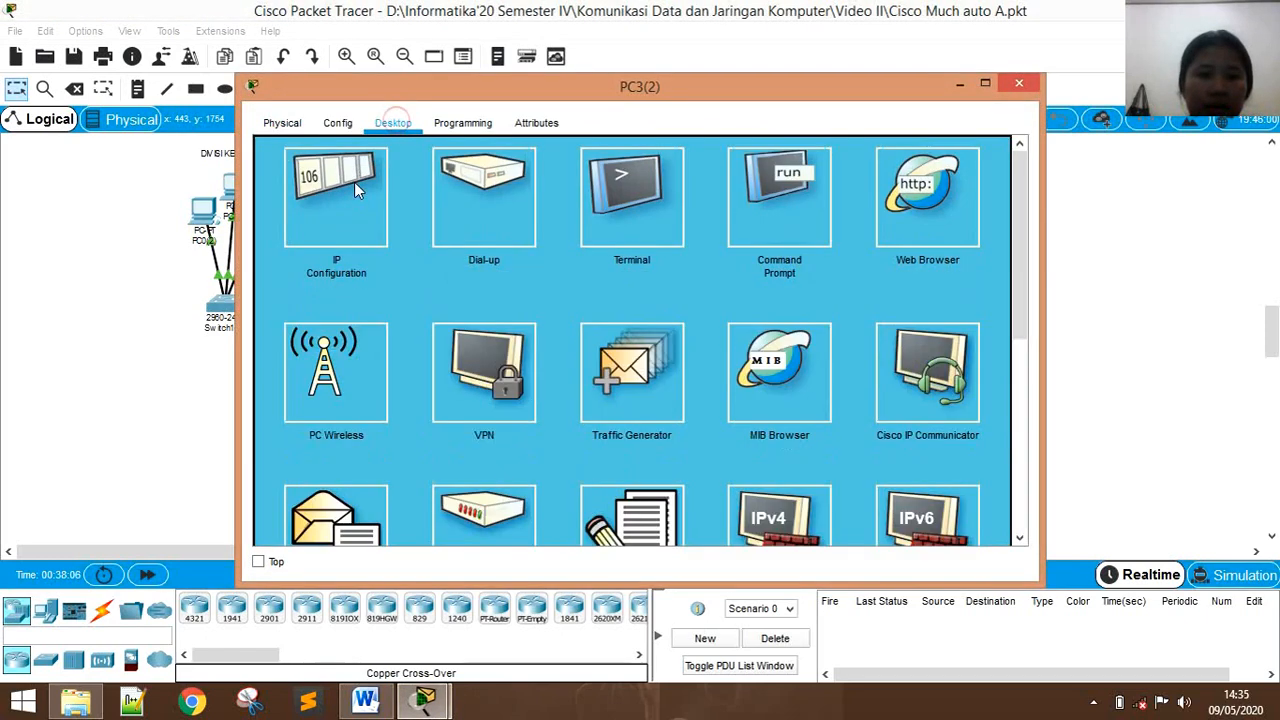
{"action": "left_click", "coordinate": [354, 182]}
{"action": "scroll", "coordinate": [354, 182], "scroll_direction": "down", "scroll_amount": 1}
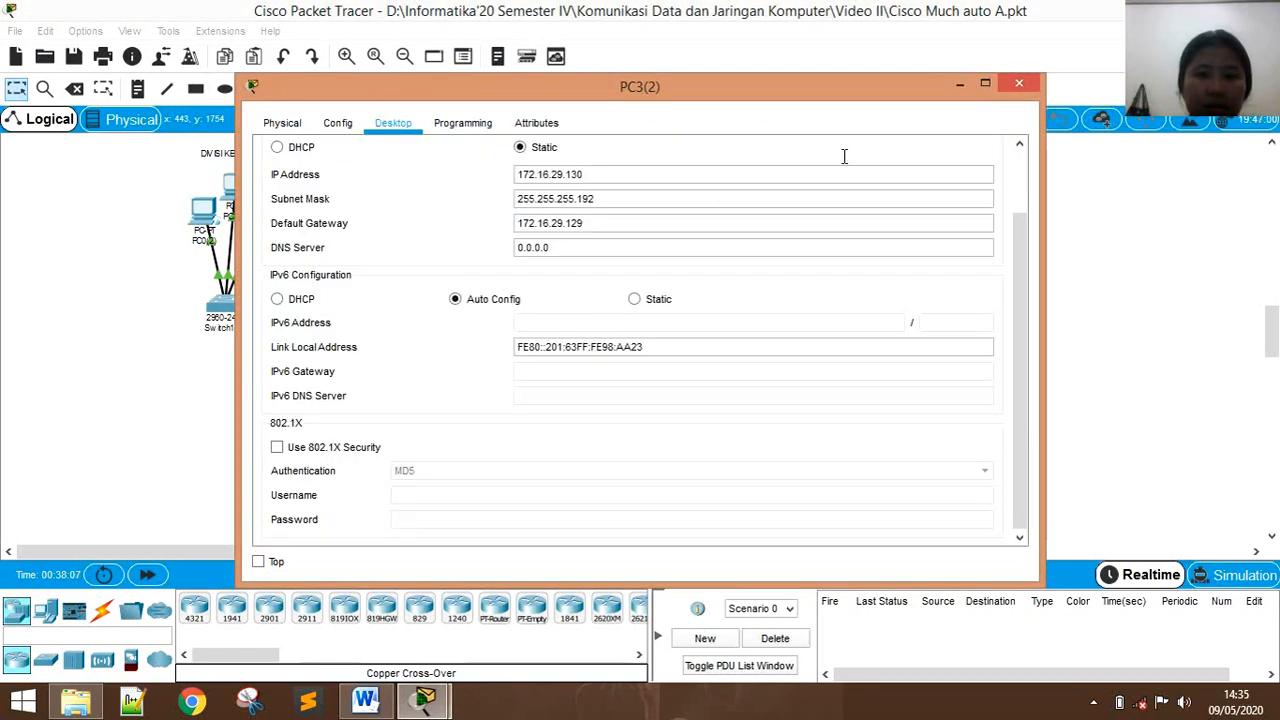
{"action": "left_click", "coordinate": [1018, 85]}
Check the static IP configuration of PC4(2) and PC5(2) in DIVISI PEMASARAN.
{"action": "left_click", "coordinate": [363, 182]}
{"action": "left_click", "coordinate": [393, 123]}
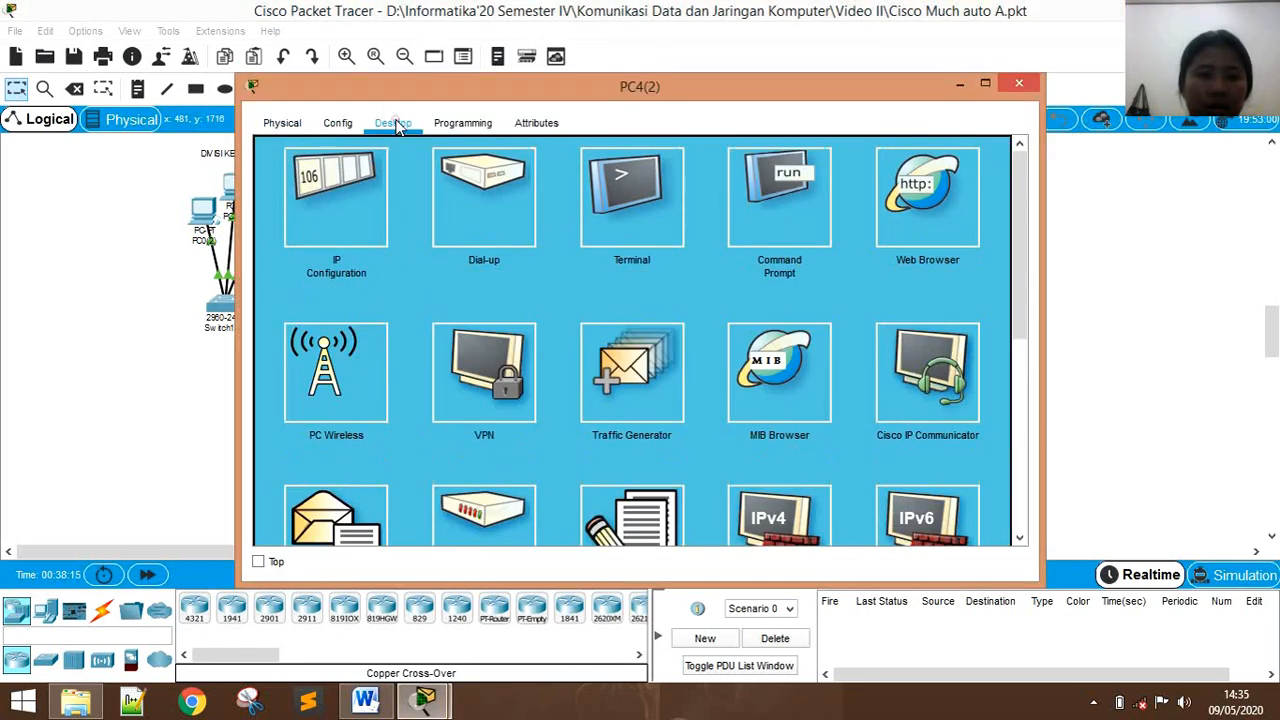
{"action": "left_click", "coordinate": [333, 180]}
{"action": "scroll", "coordinate": [620, 190], "scroll_direction": "down", "scroll_amount": 1}
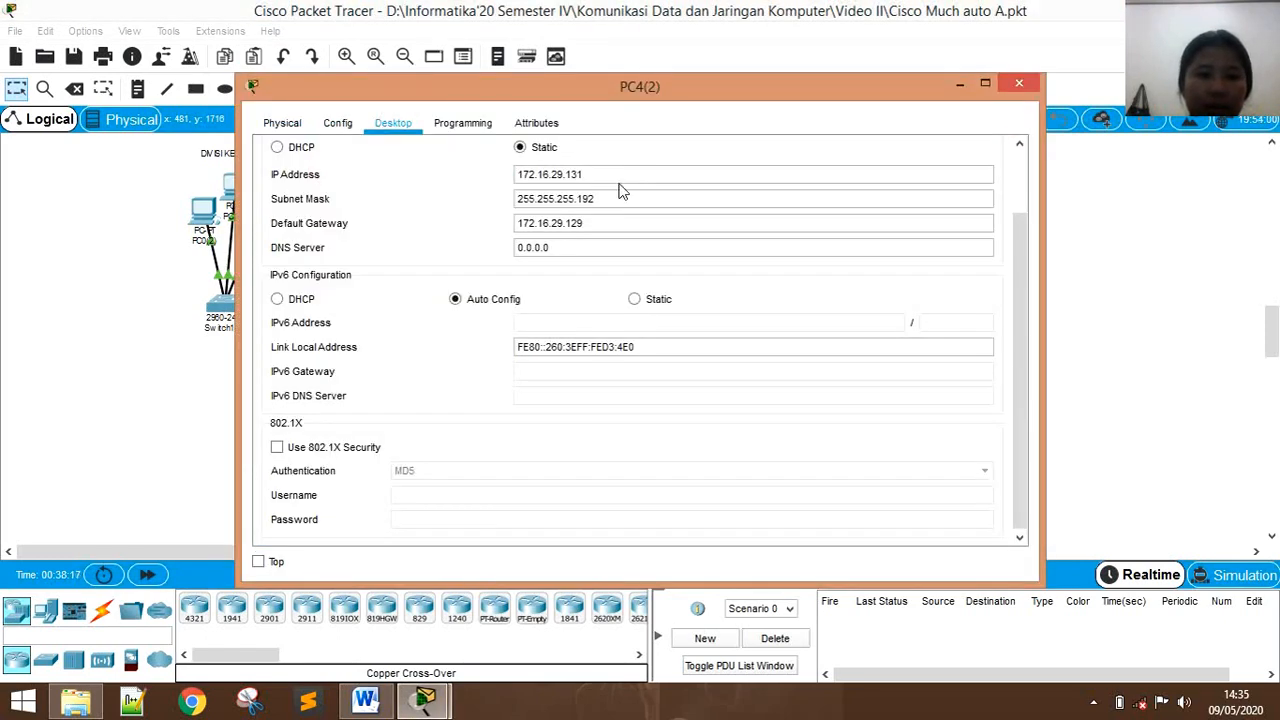
{"action": "left_click", "coordinate": [1018, 84]}
{"action": "left_click", "coordinate": [396, 212]}
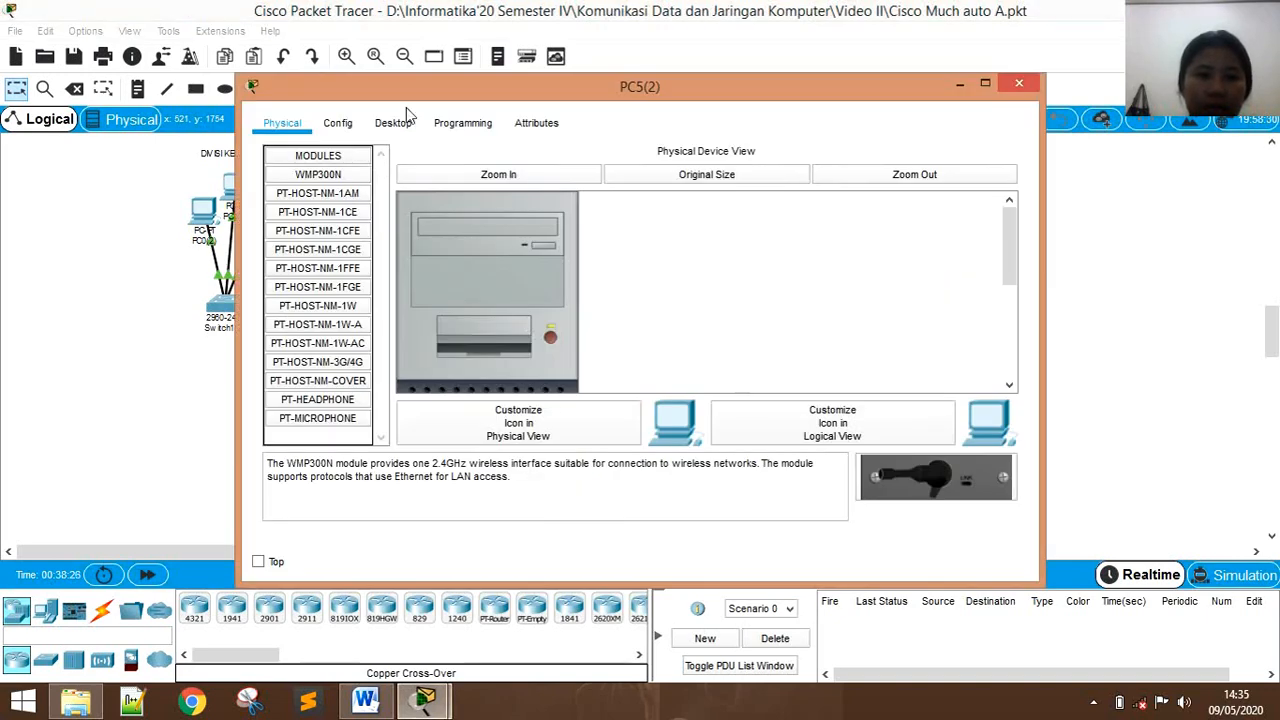
{"action": "left_click", "coordinate": [393, 123]}
{"action": "left_click", "coordinate": [333, 180]}
{"action": "scroll", "coordinate": [614, 177], "scroll_direction": "down", "scroll_amount": 1}
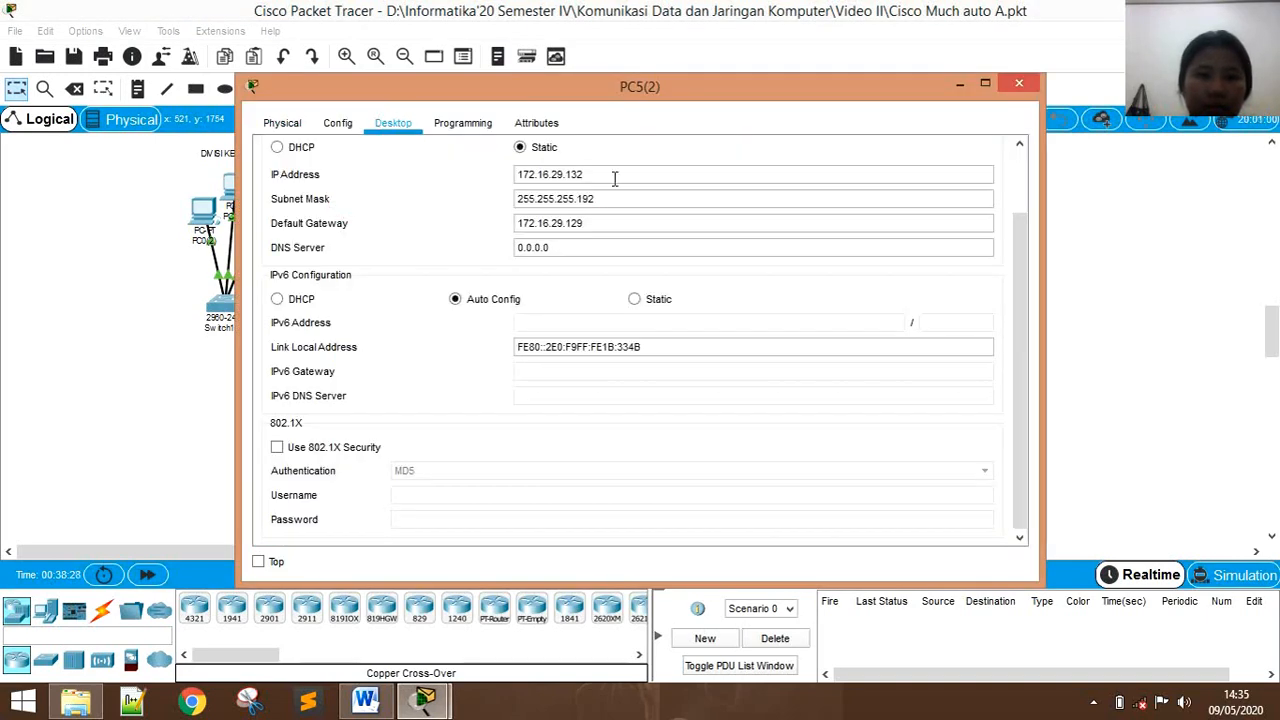
{"action": "left_click", "coordinate": [1018, 84]}
Check the static IP configuration of PC6(2), PC7(2) and PC8(3) in DIVISI PRODUKSI.
{"action": "left_click", "coordinate": [480, 214]}
{"action": "left_click", "coordinate": [392, 123]}
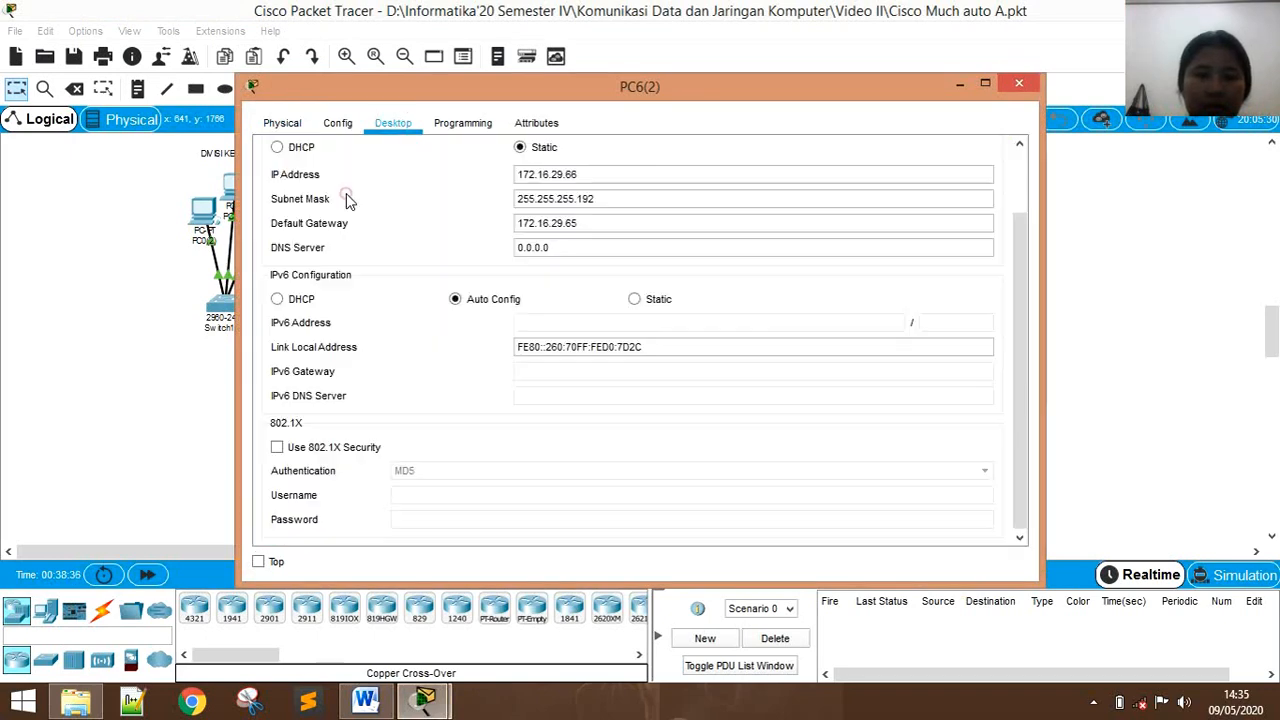
{"action": "left_click", "coordinate": [1018, 84]}
{"action": "left_click", "coordinate": [522, 185]}
{"action": "left_click", "coordinate": [393, 123]}
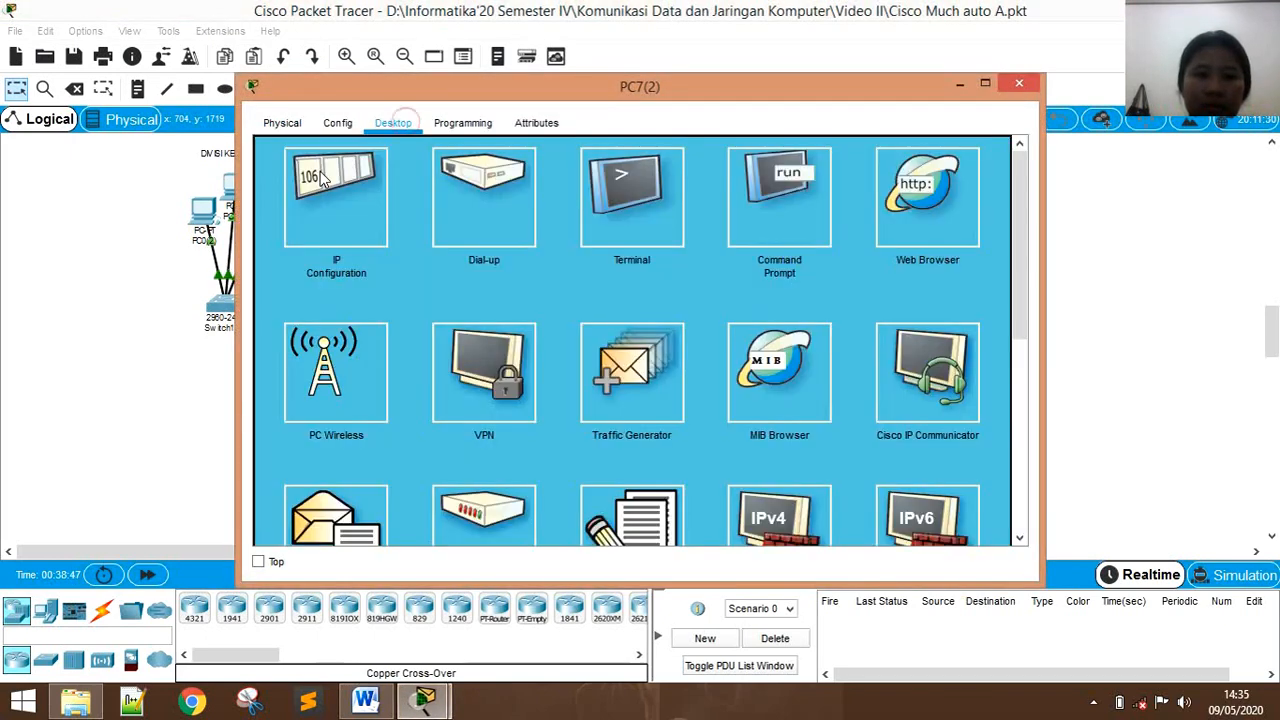
{"action": "left_click", "coordinate": [322, 177]}
{"action": "left_click", "coordinate": [1018, 84]}
{"action": "left_click", "coordinate": [517, 177]}
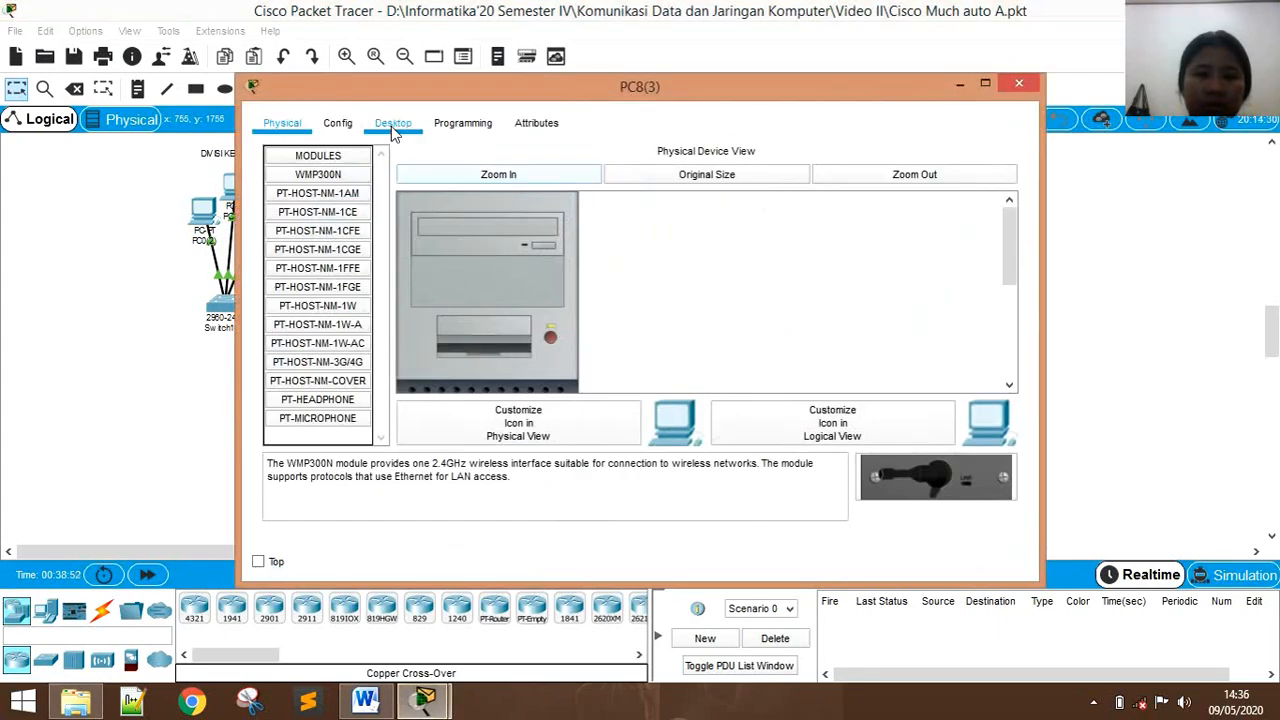
{"action": "left_click", "coordinate": [393, 123]}
{"action": "left_click", "coordinate": [322, 177]}
{"action": "left_click", "coordinate": [1018, 84]}
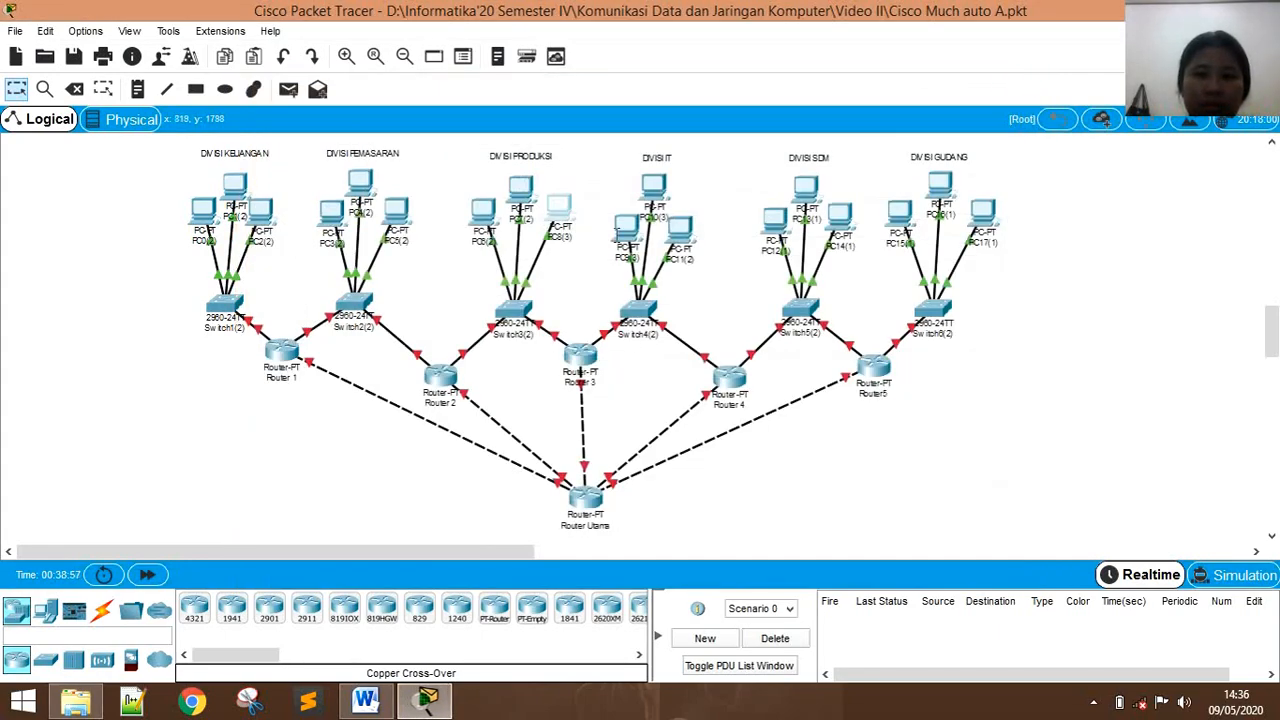
Check the static IP configuration of PC9(3) and PC10(3) in DIVISI IT.
{"action": "left_click", "coordinate": [625, 226]}
{"action": "left_click", "coordinate": [393, 123]}
{"action": "left_click", "coordinate": [322, 177]}
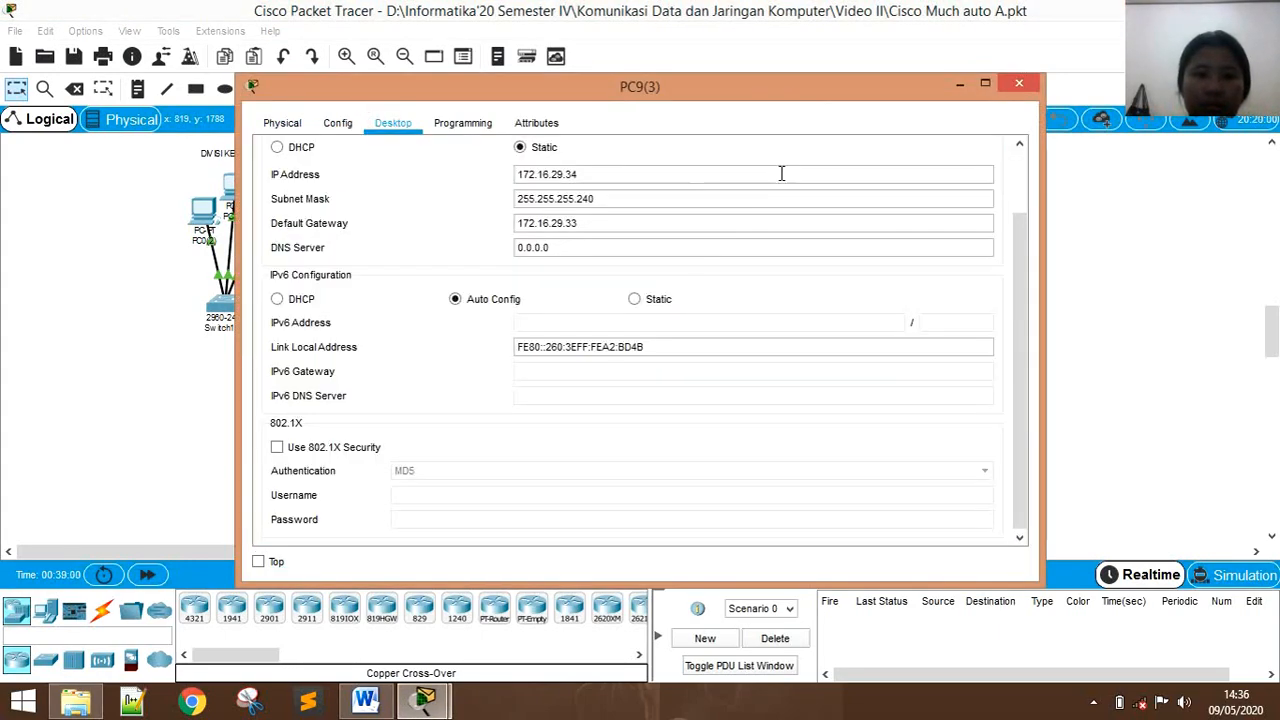
{"action": "left_click", "coordinate": [1018, 88]}
{"action": "left_click", "coordinate": [654, 187]}
{"action": "left_click", "coordinate": [408, 124]}
{"action": "left_click", "coordinate": [374, 180]}
{"action": "left_click", "coordinate": [661, 177]}
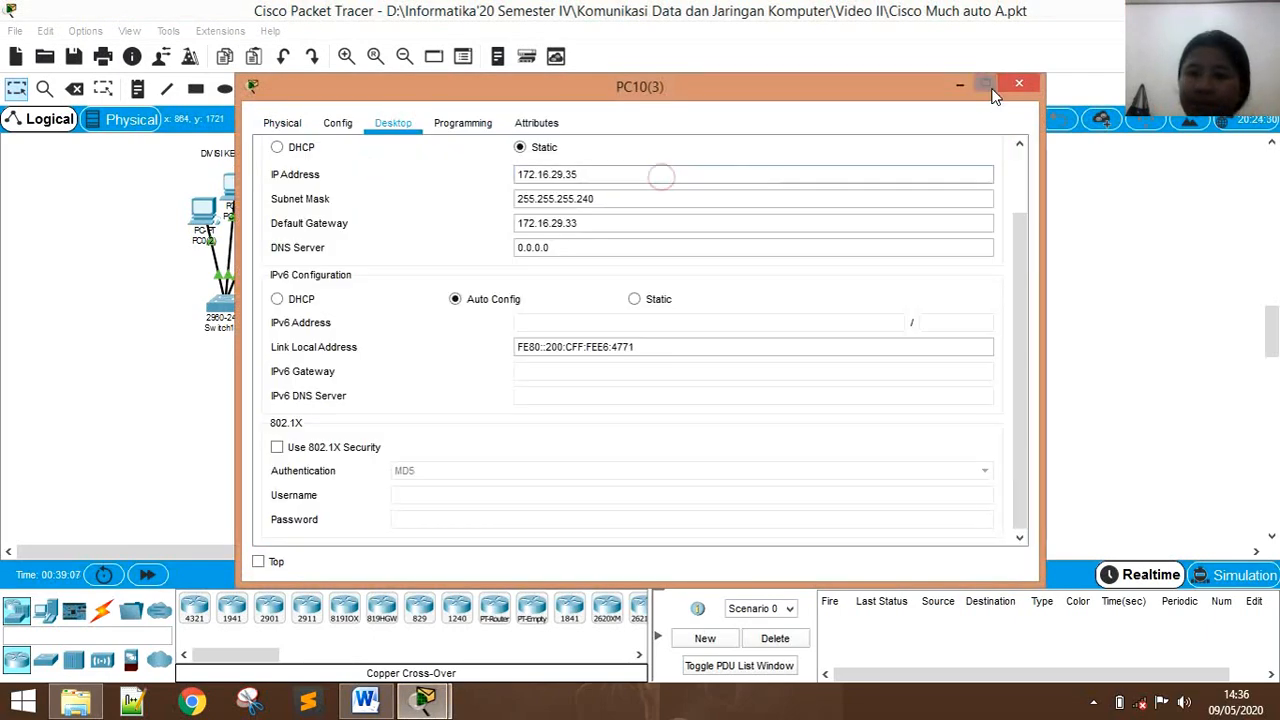
{"action": "left_click", "coordinate": [1018, 84]}
Review the IP address and subnet mask in the IP configuration of PC11(2) in DIVISI IT.
{"action": "left_click", "coordinate": [642, 177]}
{"action": "left_click", "coordinate": [337, 123]}
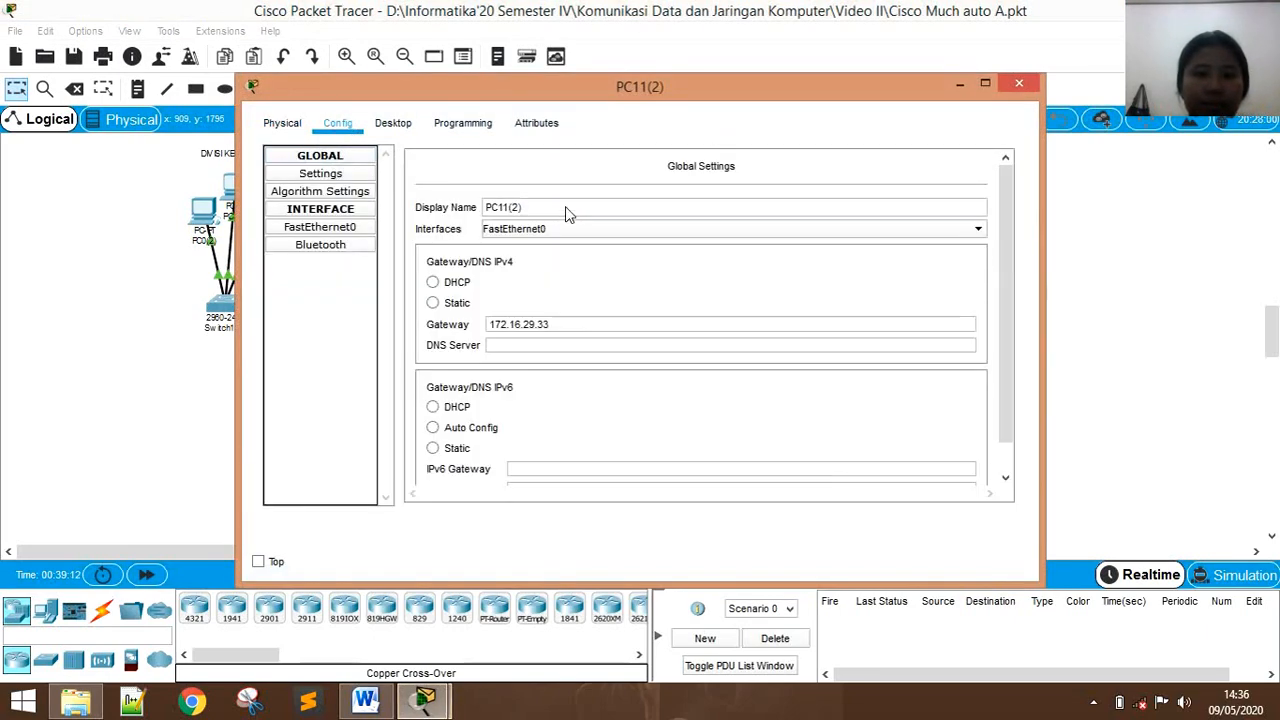
{"action": "left_click", "coordinate": [393, 123]}
{"action": "left_click", "coordinate": [343, 198]}
{"action": "left_click", "coordinate": [797, 175]}
{"action": "left_click", "coordinate": [800, 199]}
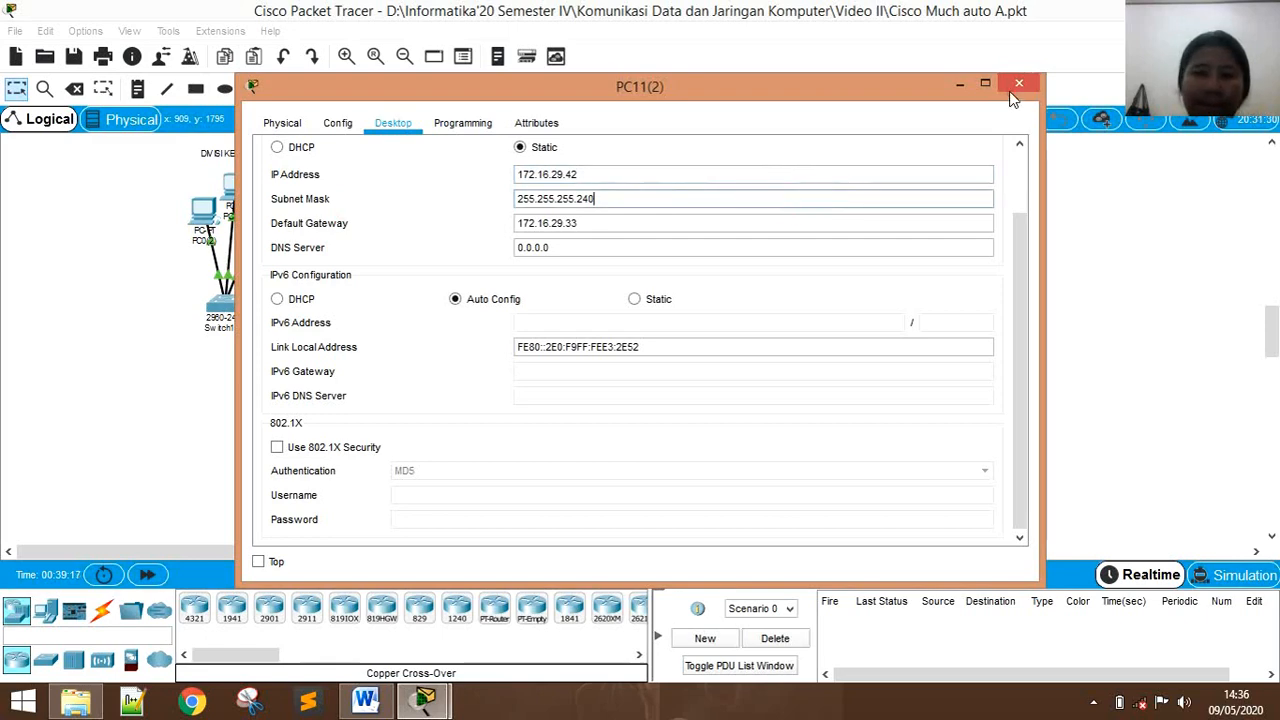
{"action": "left_click", "coordinate": [1018, 84]}
Check the static IP configuration of PC12(1), PC13(1) and PC14(1) in DIVISI SDM.
{"action": "left_click", "coordinate": [762, 214]}
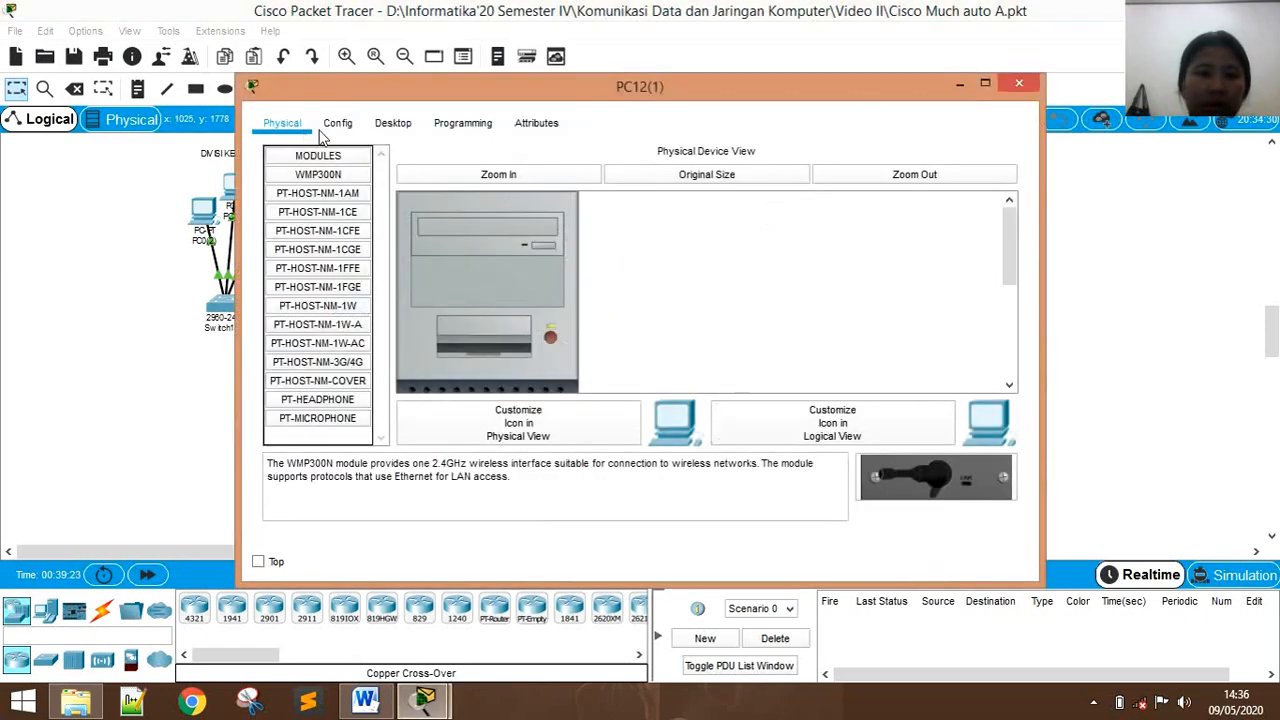
{"action": "left_click", "coordinate": [393, 123]}
{"action": "left_click", "coordinate": [343, 198]}
{"action": "left_click", "coordinate": [1018, 84]}
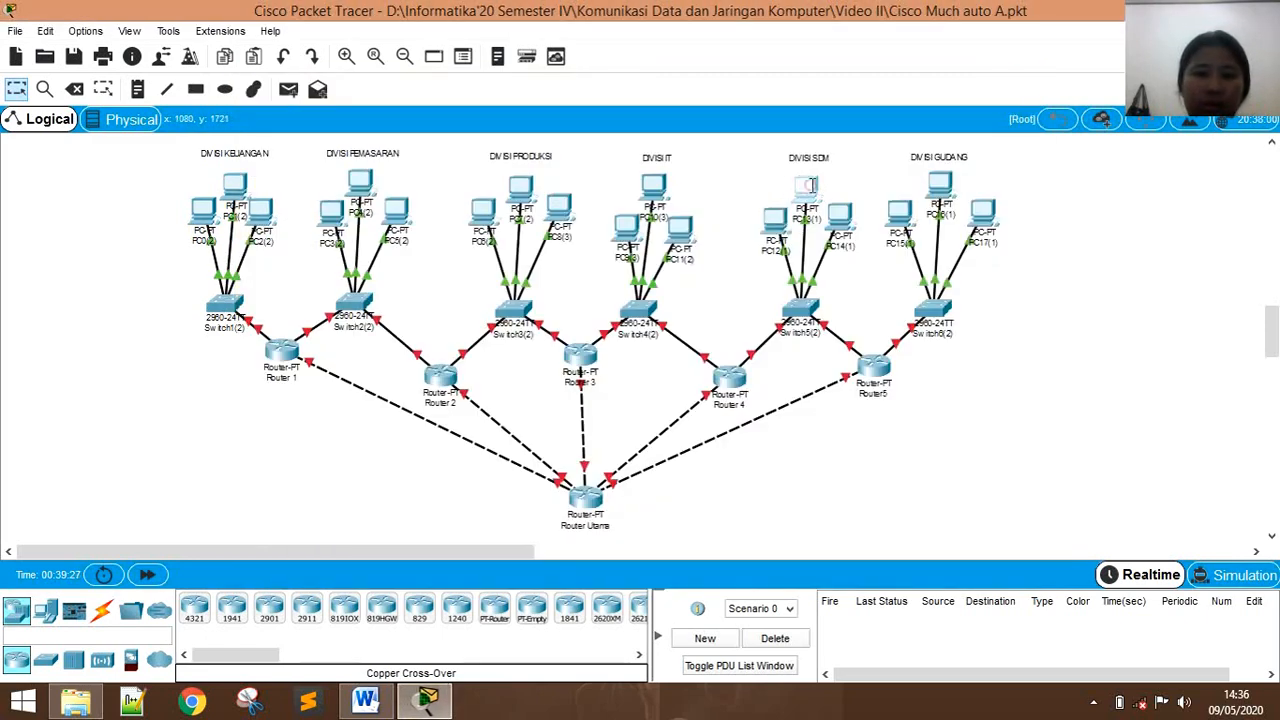
{"action": "left_click", "coordinate": [800, 194]}
{"action": "left_click", "coordinate": [393, 123]}
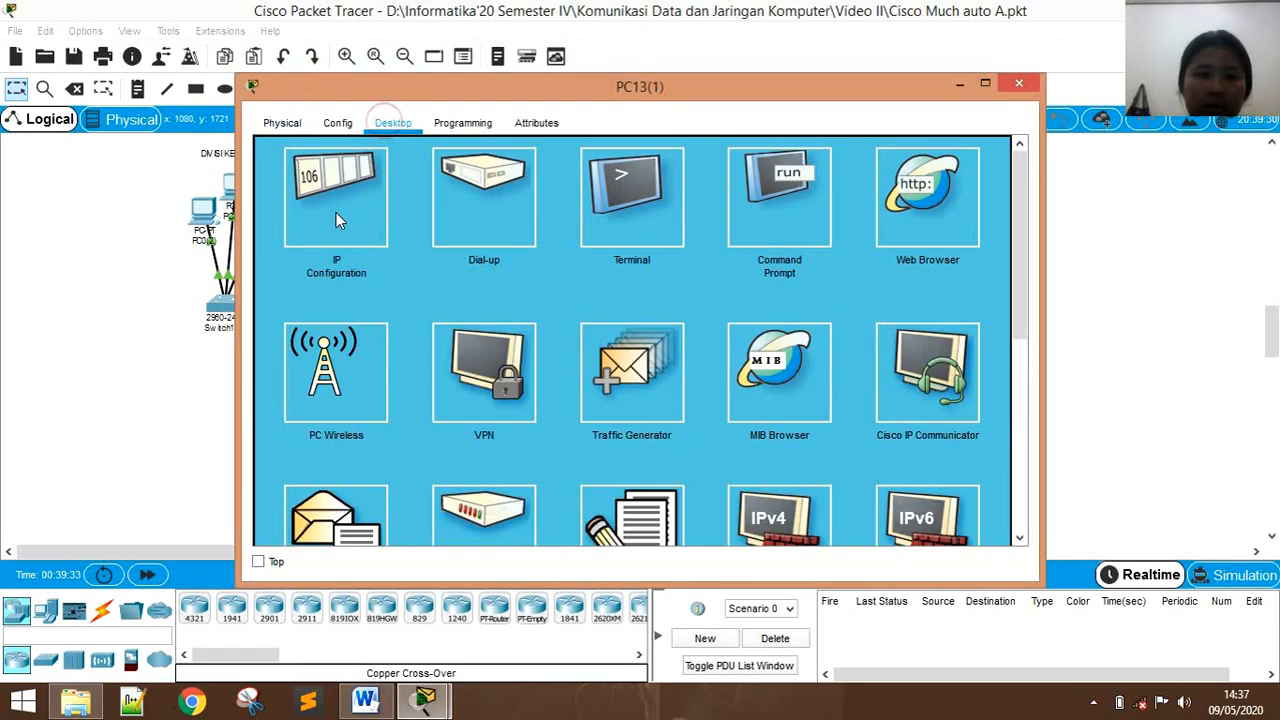
{"action": "left_click", "coordinate": [343, 198]}
{"action": "left_click", "coordinate": [1018, 84]}
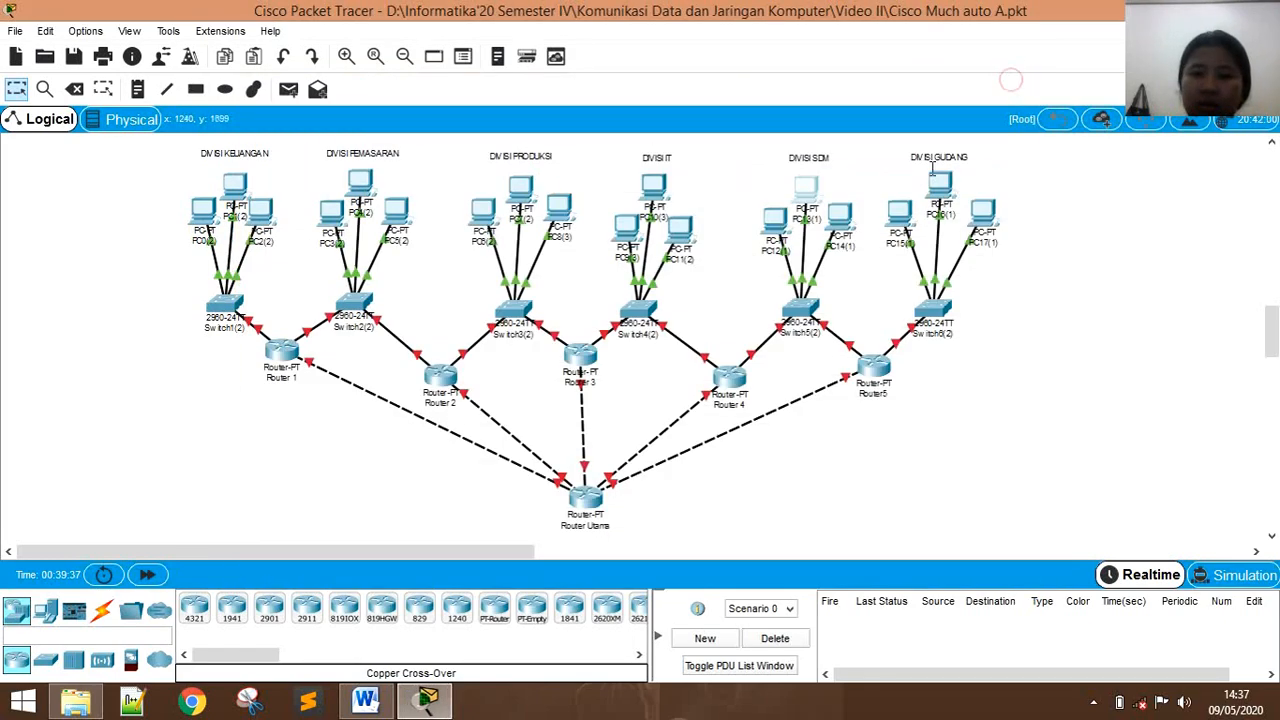
{"action": "left_click", "coordinate": [843, 213]}
{"action": "left_click", "coordinate": [393, 123]}
{"action": "left_click", "coordinate": [343, 198]}
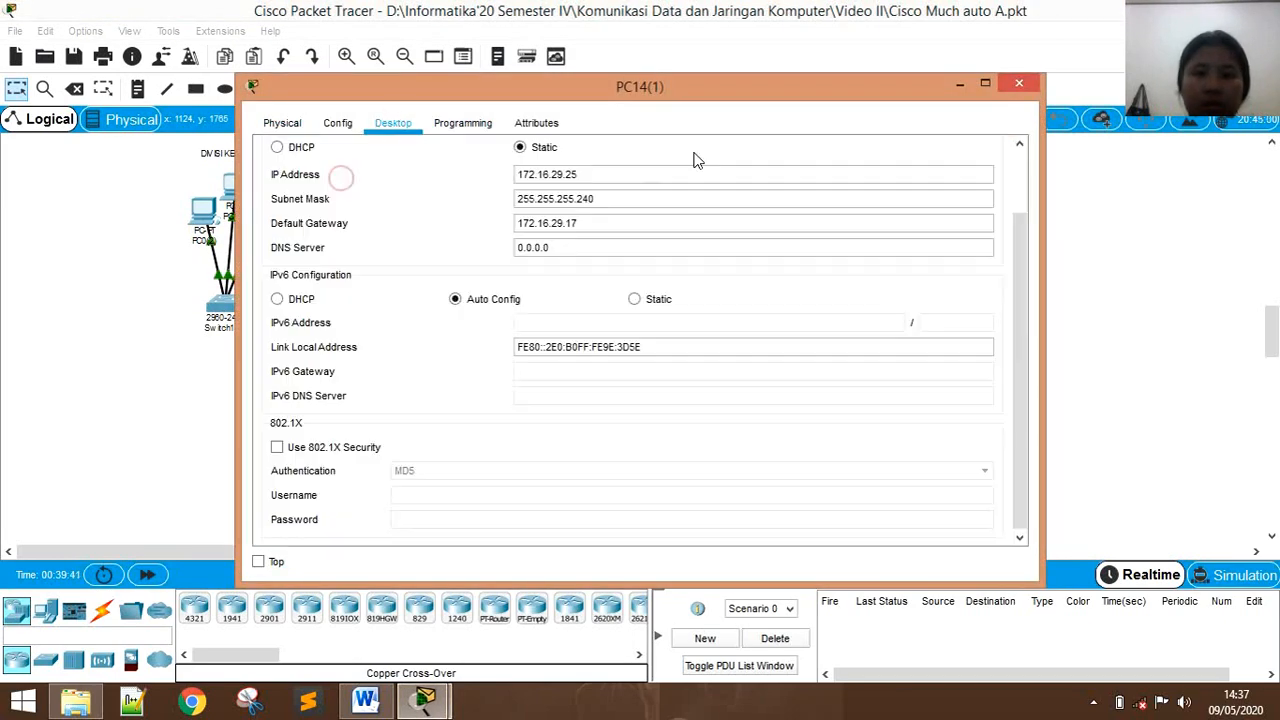
{"action": "left_click", "coordinate": [1018, 84]}
Check the static IP configuration of PC15(1), PC16(1) and PC17(1) in DIVISI GUDANG.
{"action": "left_click", "coordinate": [894, 208]}
{"action": "left_click", "coordinate": [393, 123]}
{"action": "left_click", "coordinate": [343, 198]}
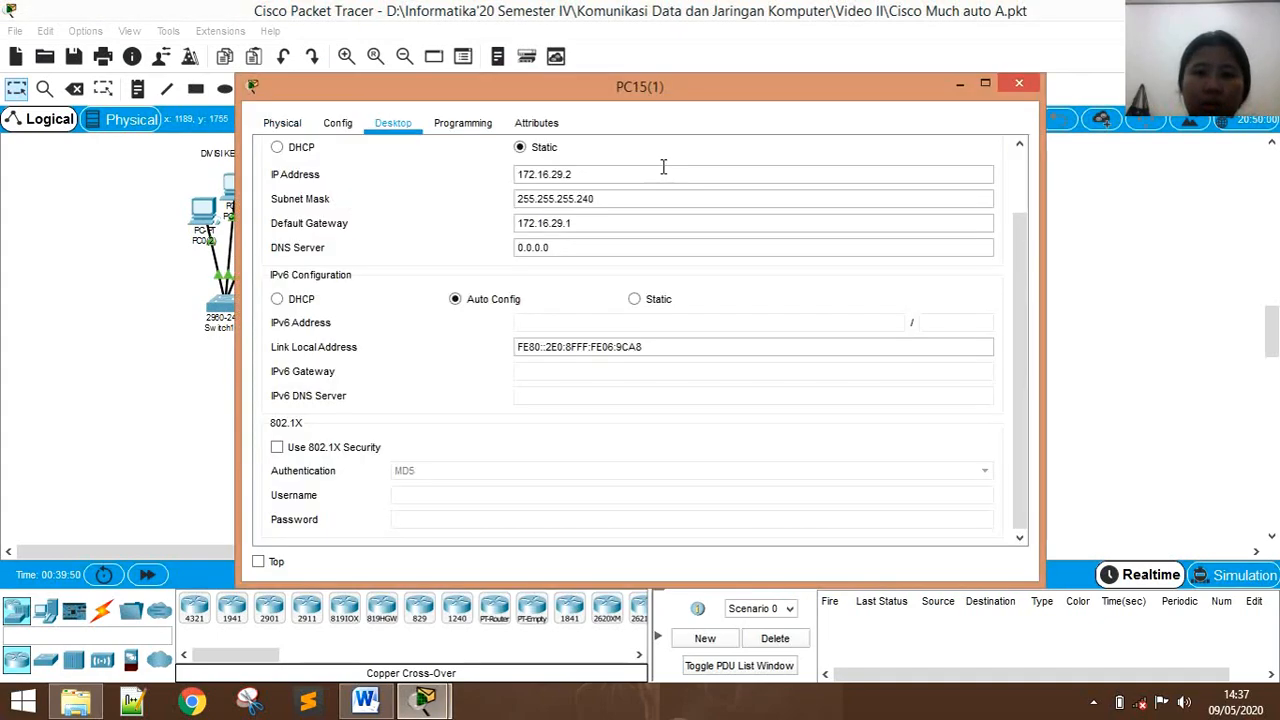
{"action": "left_click", "coordinate": [1018, 84]}
{"action": "left_click", "coordinate": [941, 180]}
{"action": "left_click", "coordinate": [393, 123]}
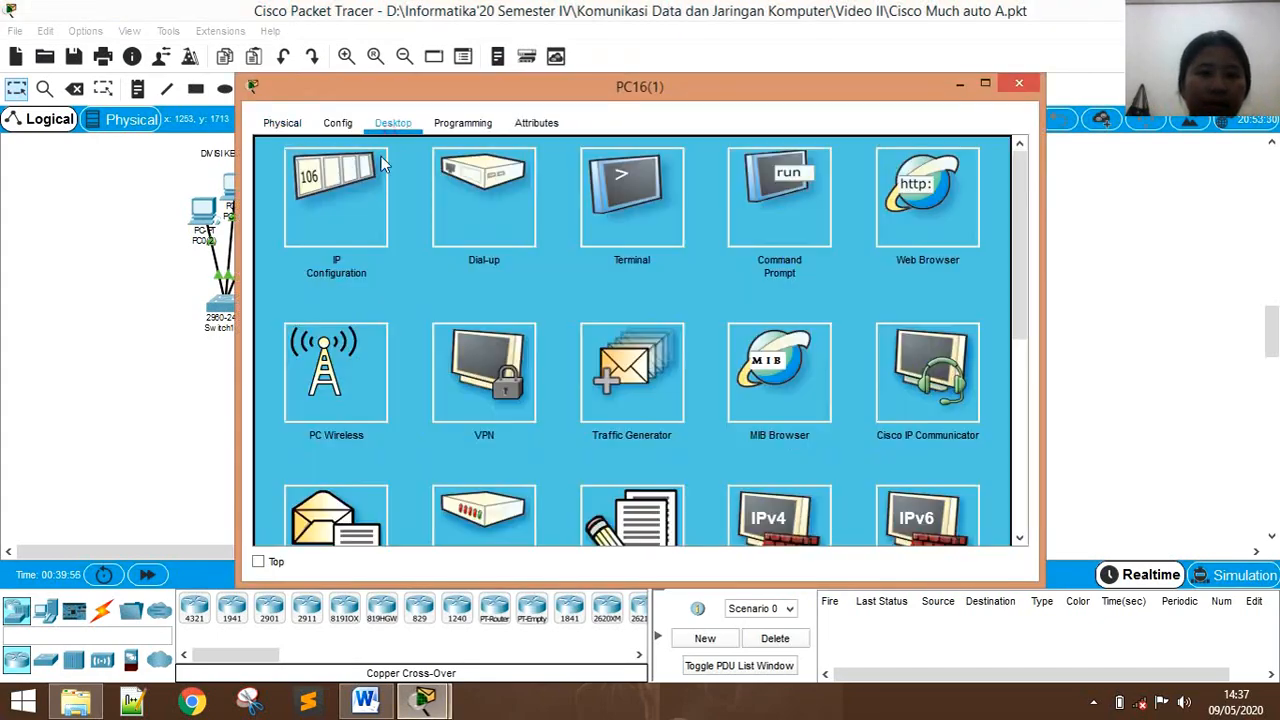
{"action": "left_click", "coordinate": [343, 198]}
{"action": "left_click", "coordinate": [1019, 84]}
{"action": "left_click", "coordinate": [986, 208]}
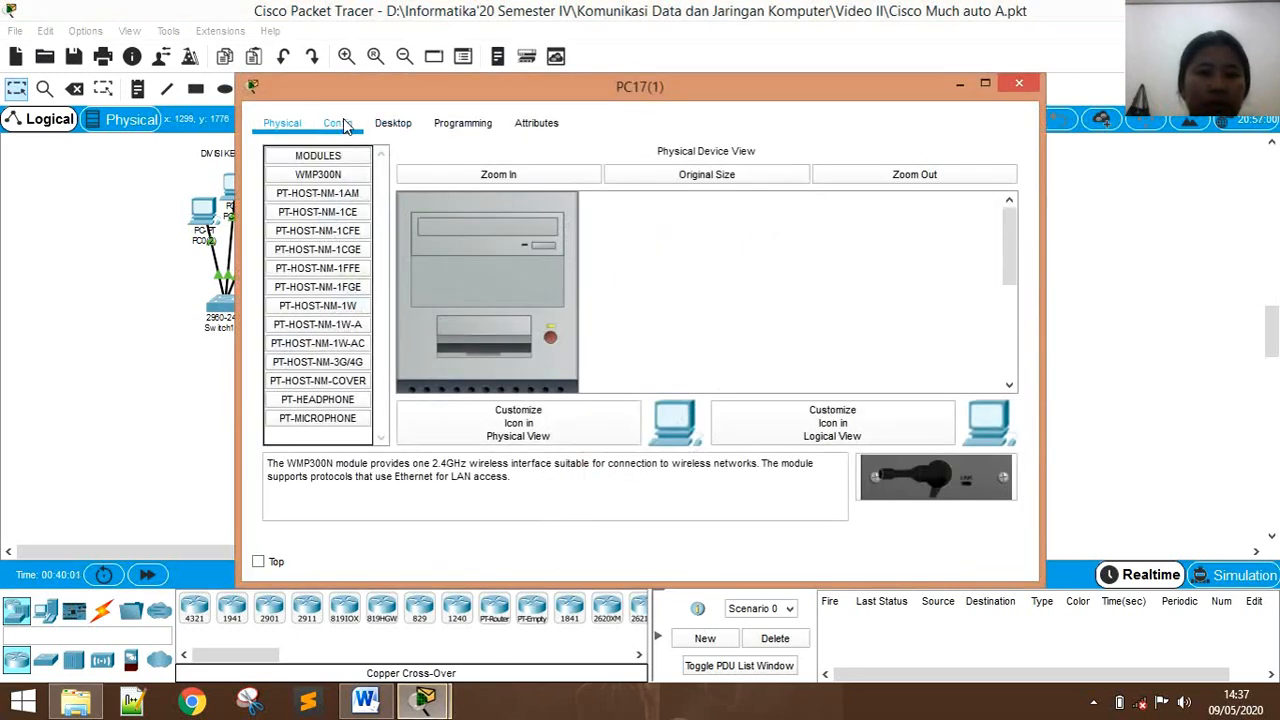
{"action": "left_click", "coordinate": [393, 123]}
{"action": "left_click", "coordinate": [343, 198]}
{"action": "left_click", "coordinate": [1018, 84]}
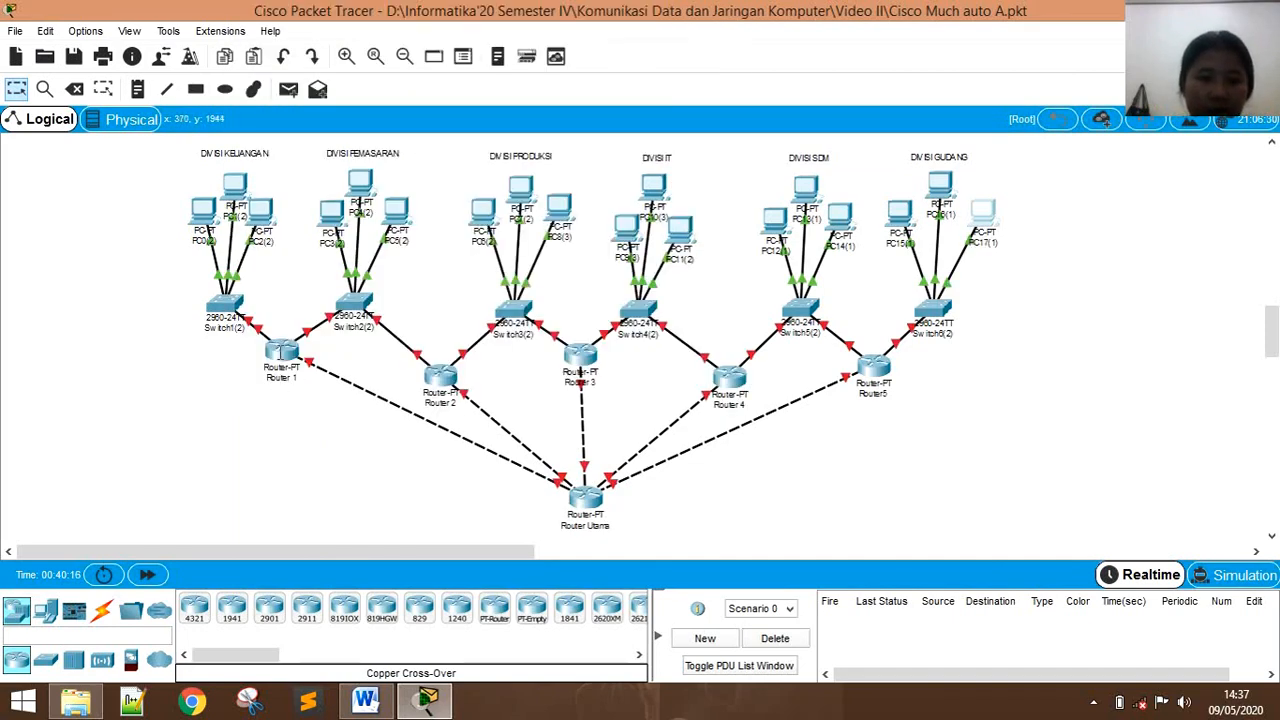
Turn on the FastEthernet0/0 and FastEthernet1/0 ports of Router 1, keeping their preset IP addresses and subnet masks.
{"action": "left_click", "coordinate": [281, 352]}
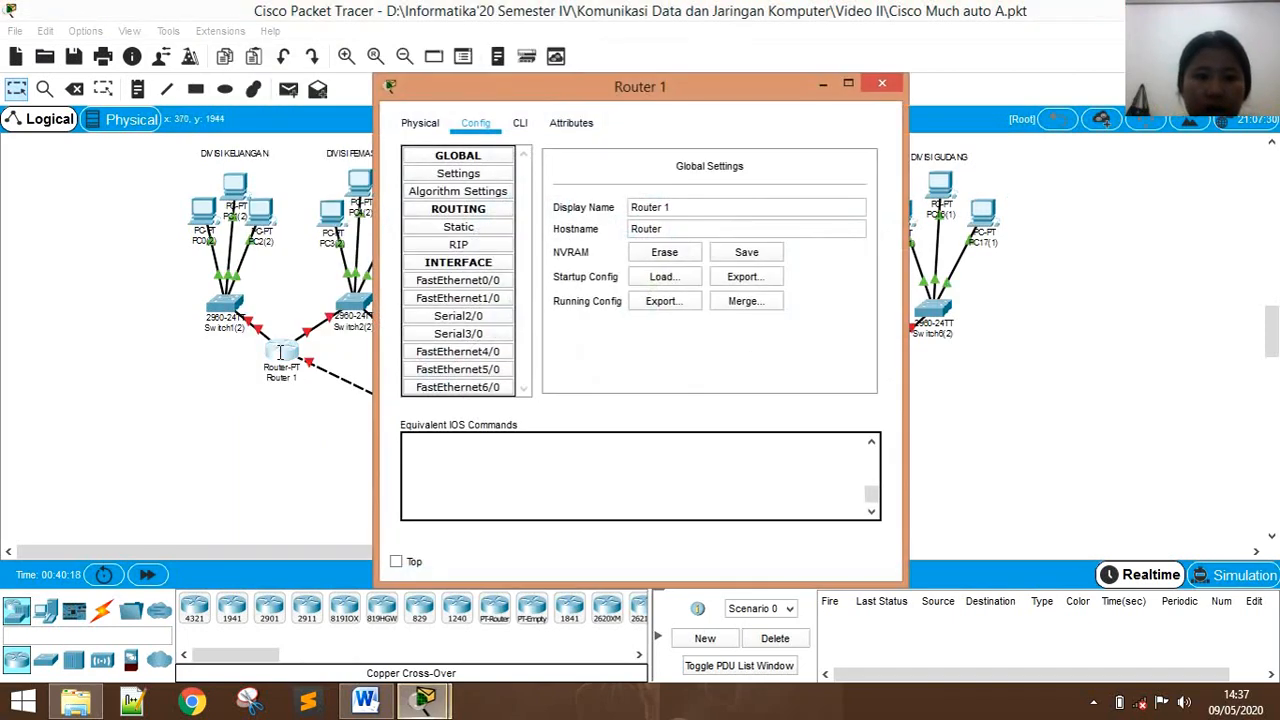
{"action": "left_click", "coordinate": [487, 285]}
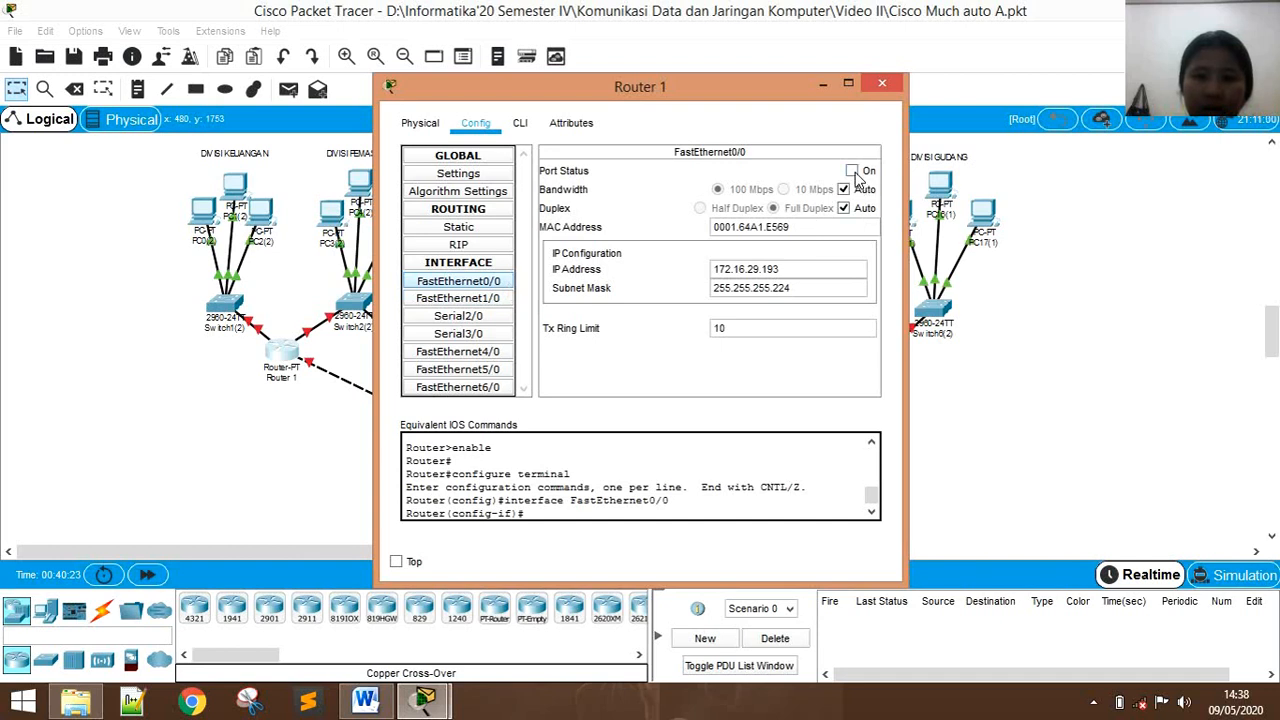
{"action": "left_click", "coordinate": [851, 171]}
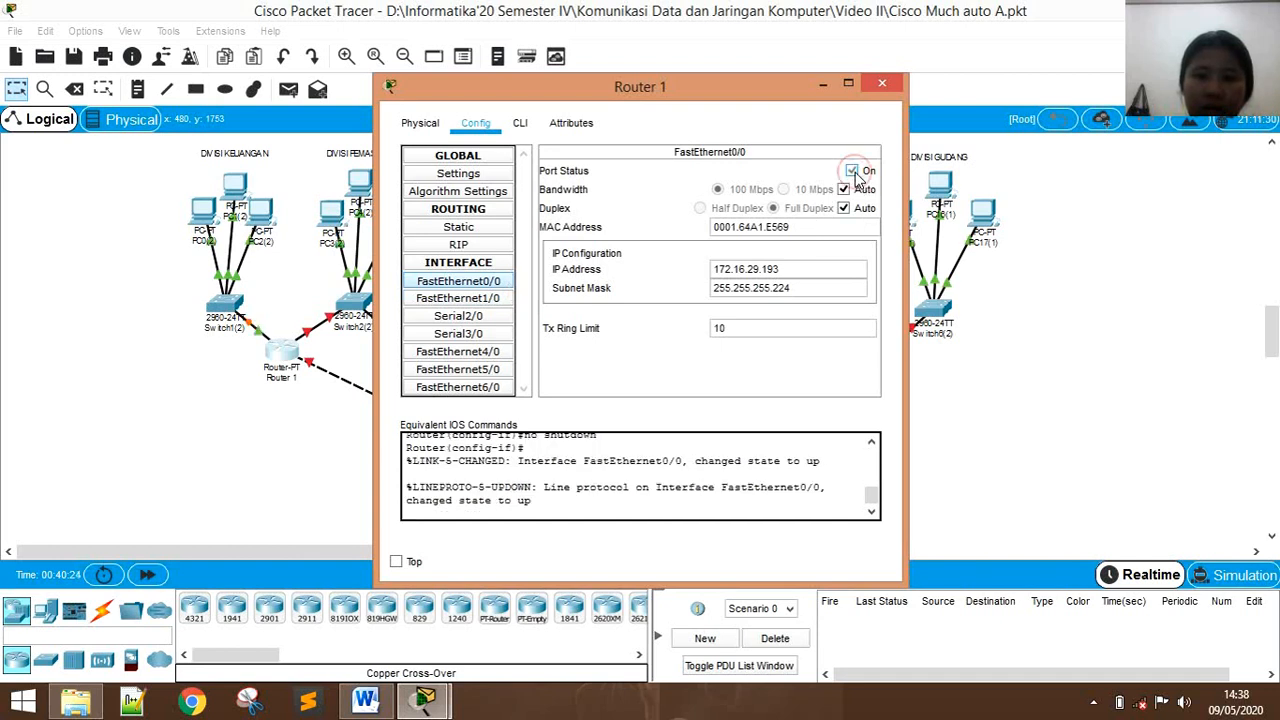
{"action": "left_click", "coordinate": [805, 287]}
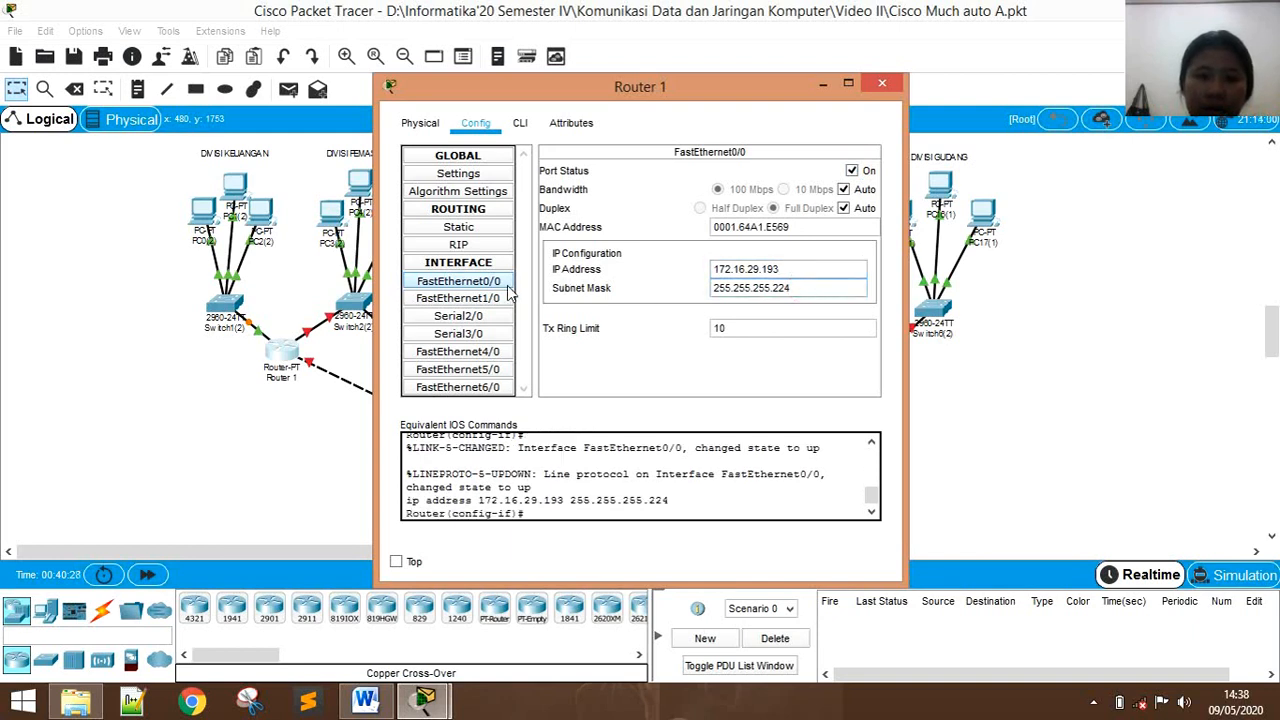
{"action": "left_click", "coordinate": [452, 300]}
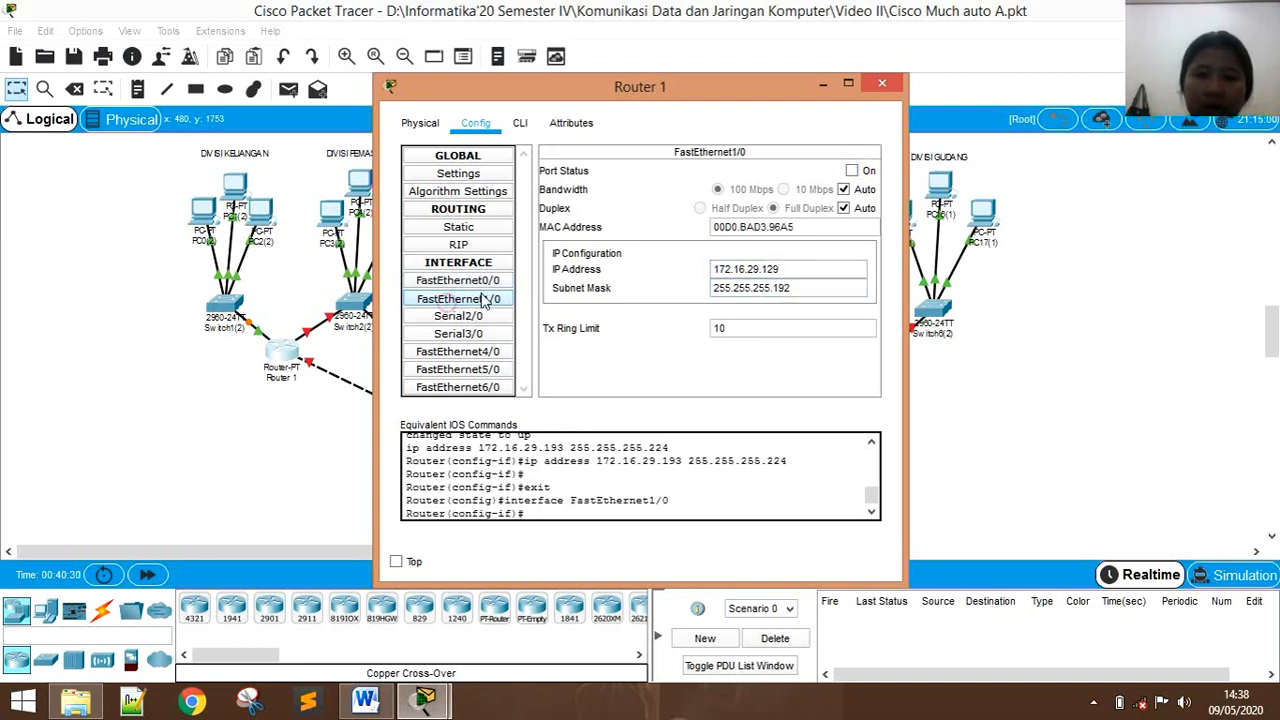
{"action": "left_click", "coordinate": [851, 171]}
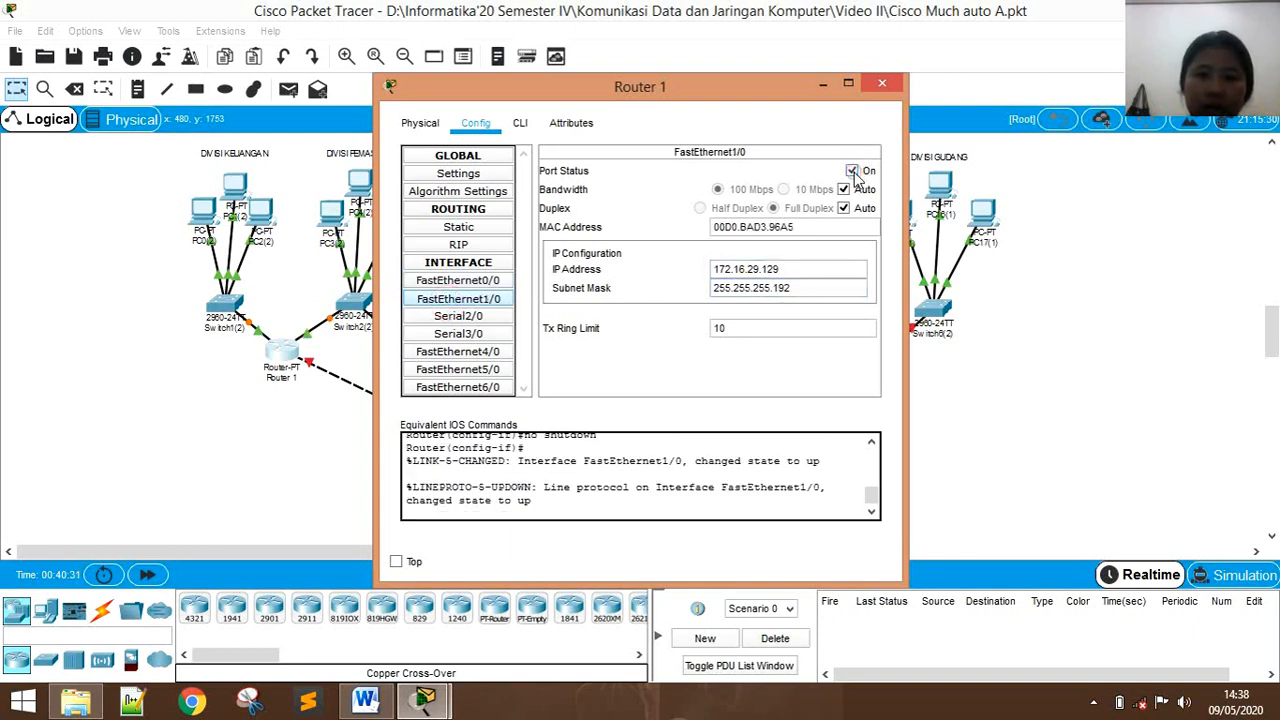
{"action": "left_click", "coordinate": [805, 288]}
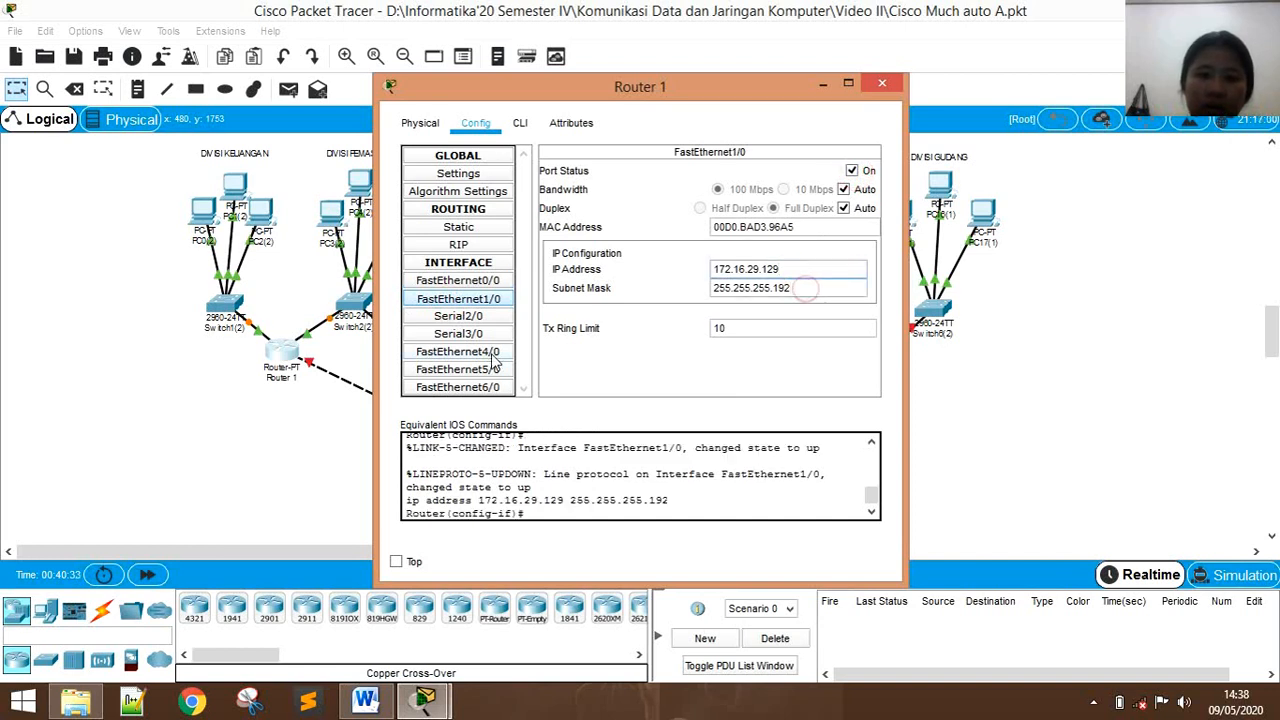
Turn on the FastEthernet6/0 port of Router 1 with its preset IP address and close the router's configuration.
{"action": "left_click", "coordinate": [485, 388]}
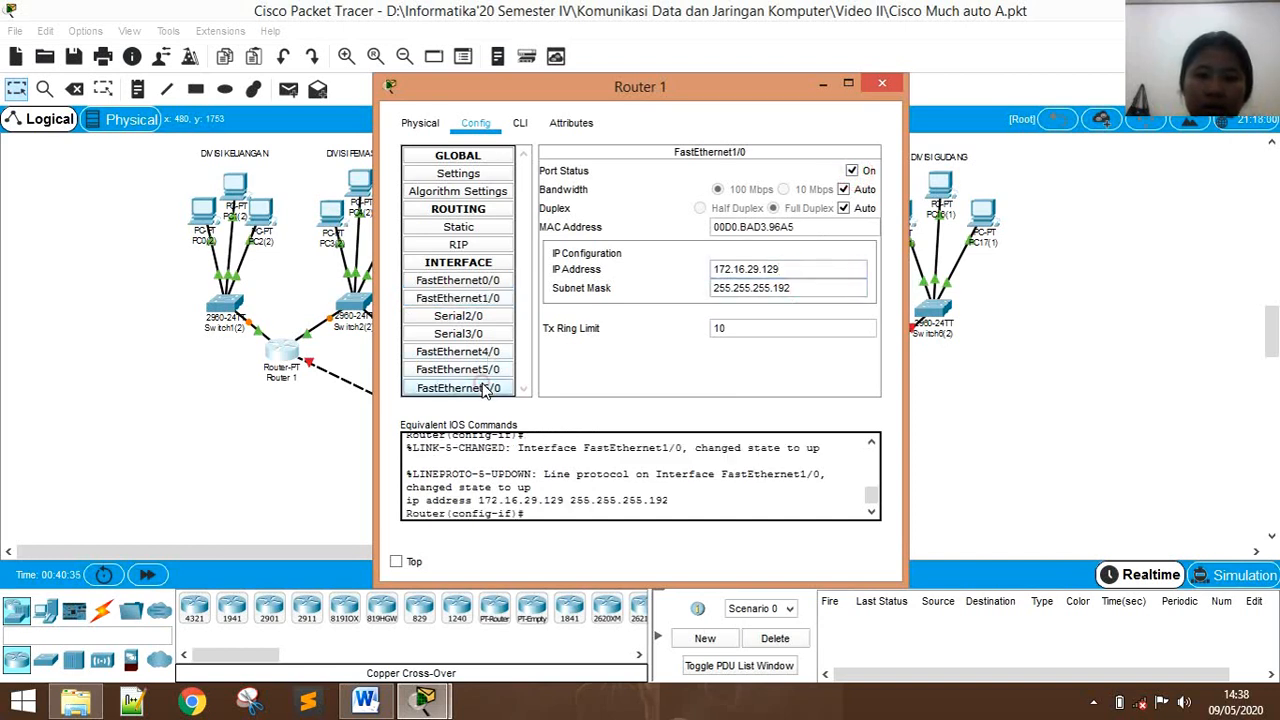
{"action": "left_click", "coordinate": [851, 171]}
{"action": "left_click", "coordinate": [810, 268]}
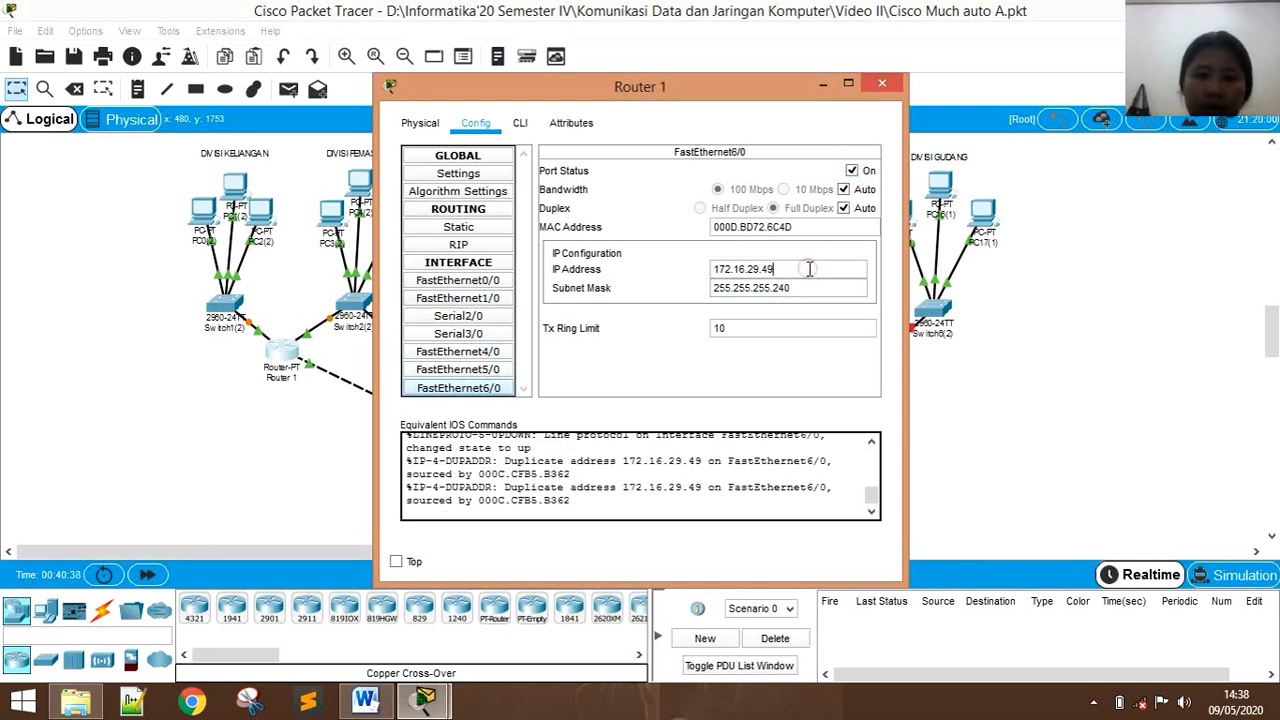
{"action": "left_click", "coordinate": [816, 291]}
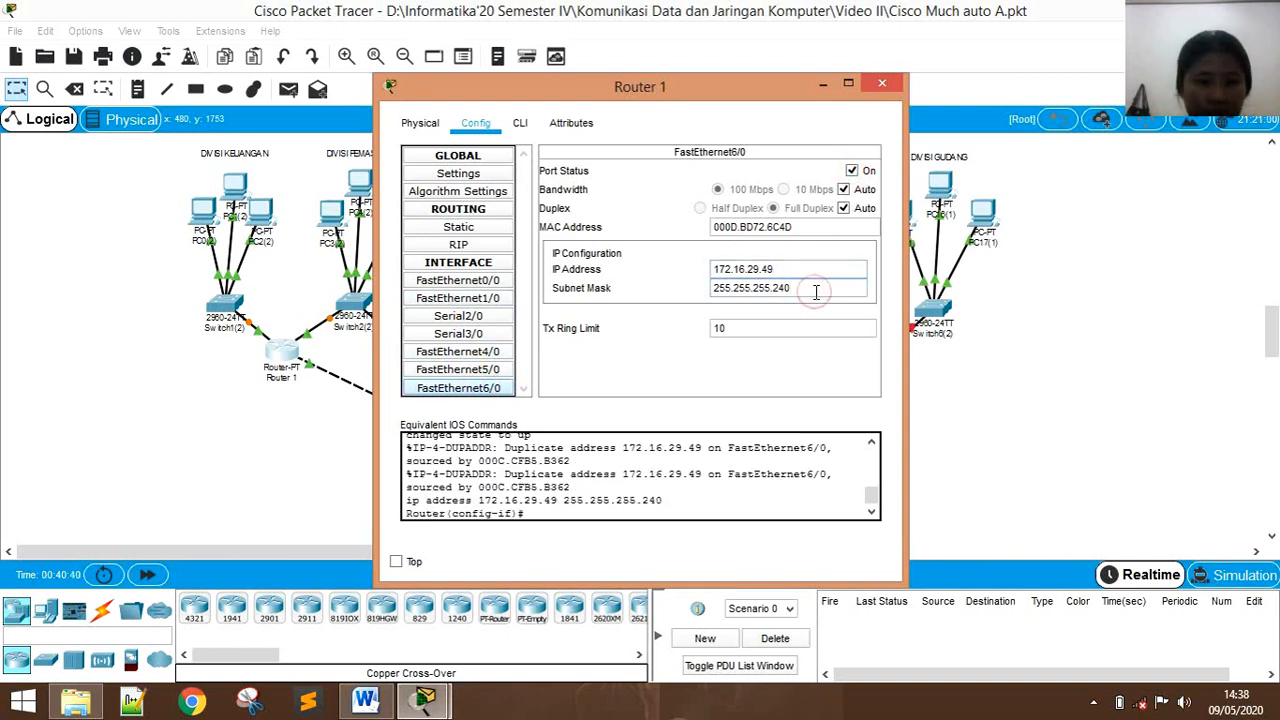
{"action": "left_click", "coordinate": [882, 84]}
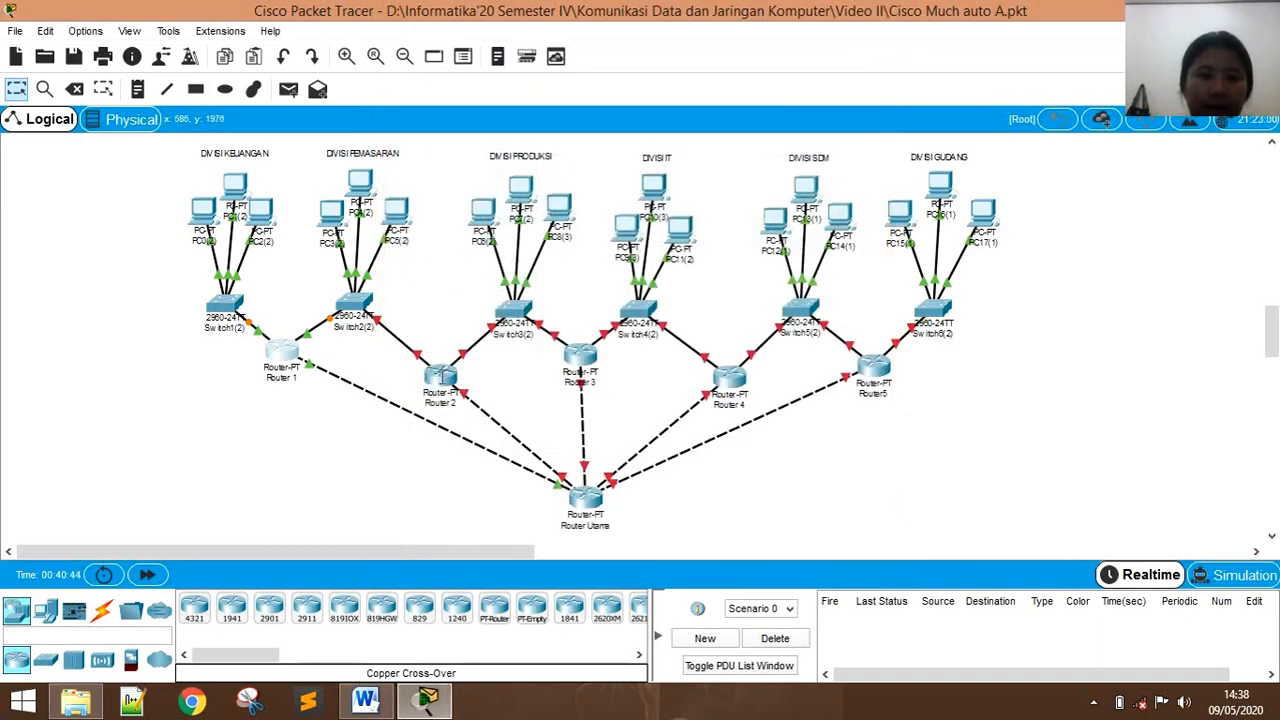
Turn on the FastEthernet0/0 port of Router 2, check its IP address and subnet mask, and close the configuration.
{"action": "left_click", "coordinate": [441, 377]}
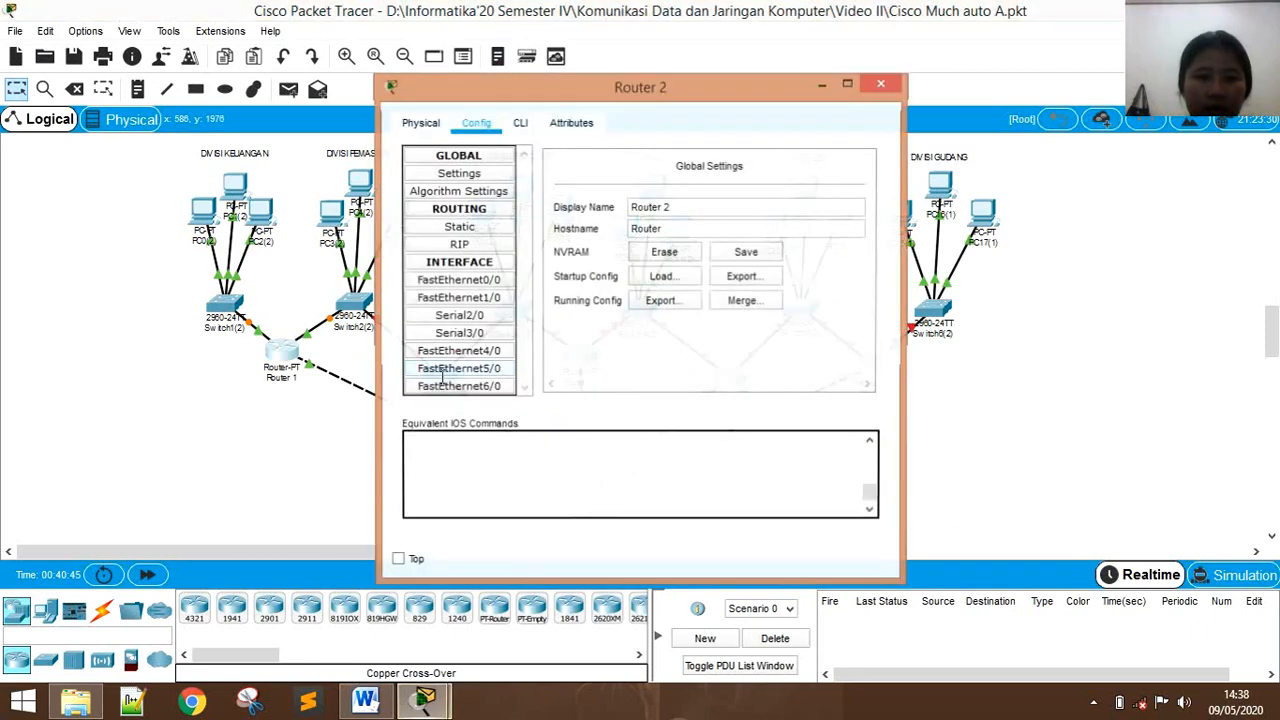
{"action": "left_click", "coordinate": [456, 281]}
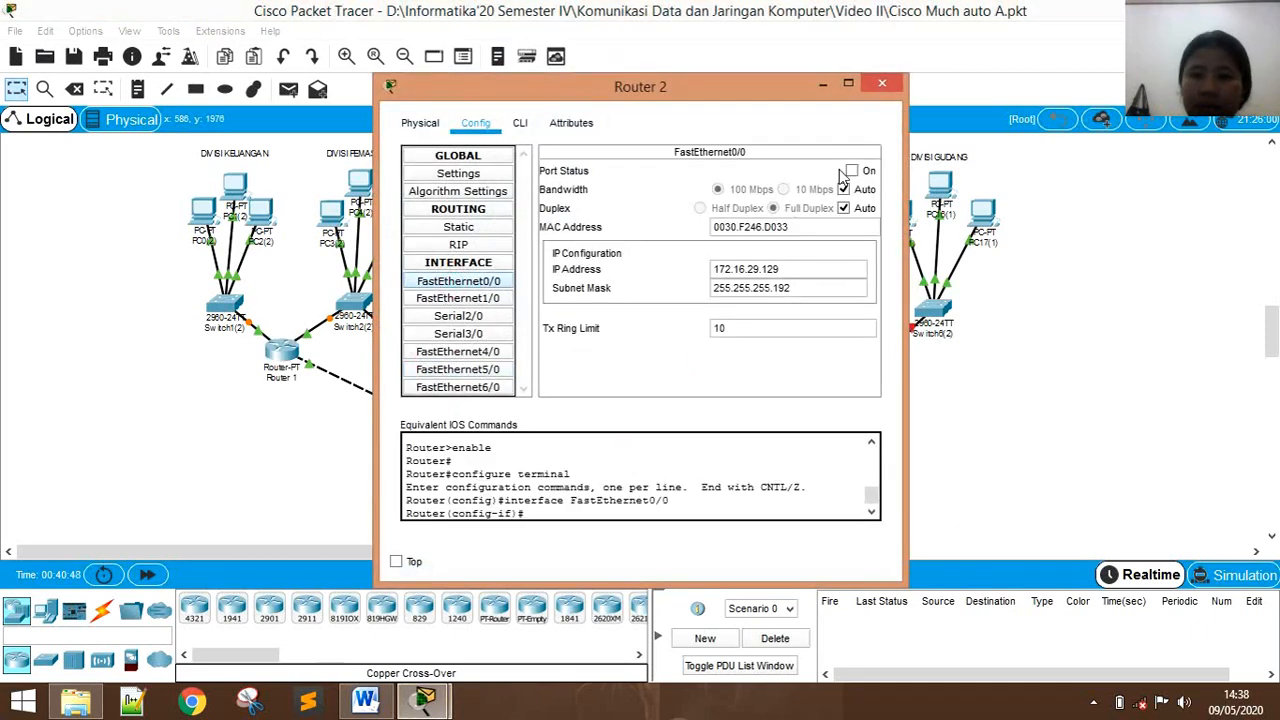
{"action": "left_click", "coordinate": [851, 171]}
{"action": "left_click", "coordinate": [812, 270]}
{"action": "left_click", "coordinate": [814, 288]}
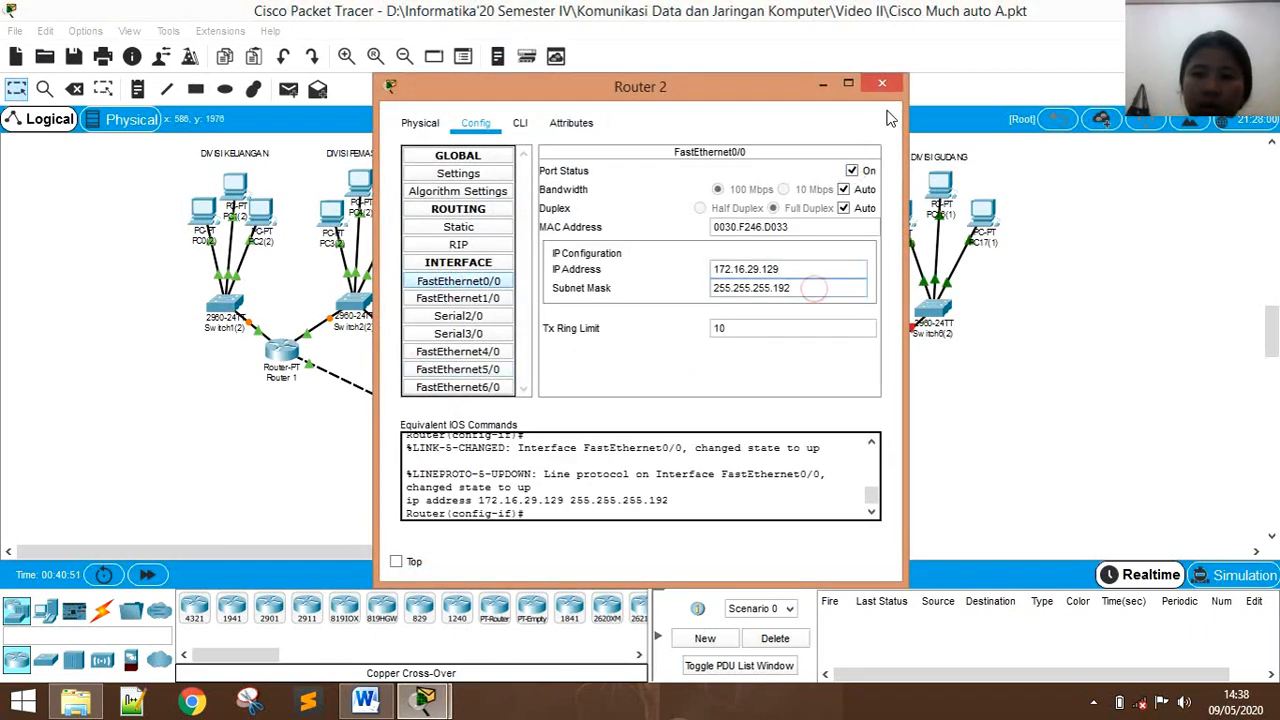
{"action": "left_click", "coordinate": [886, 86]}
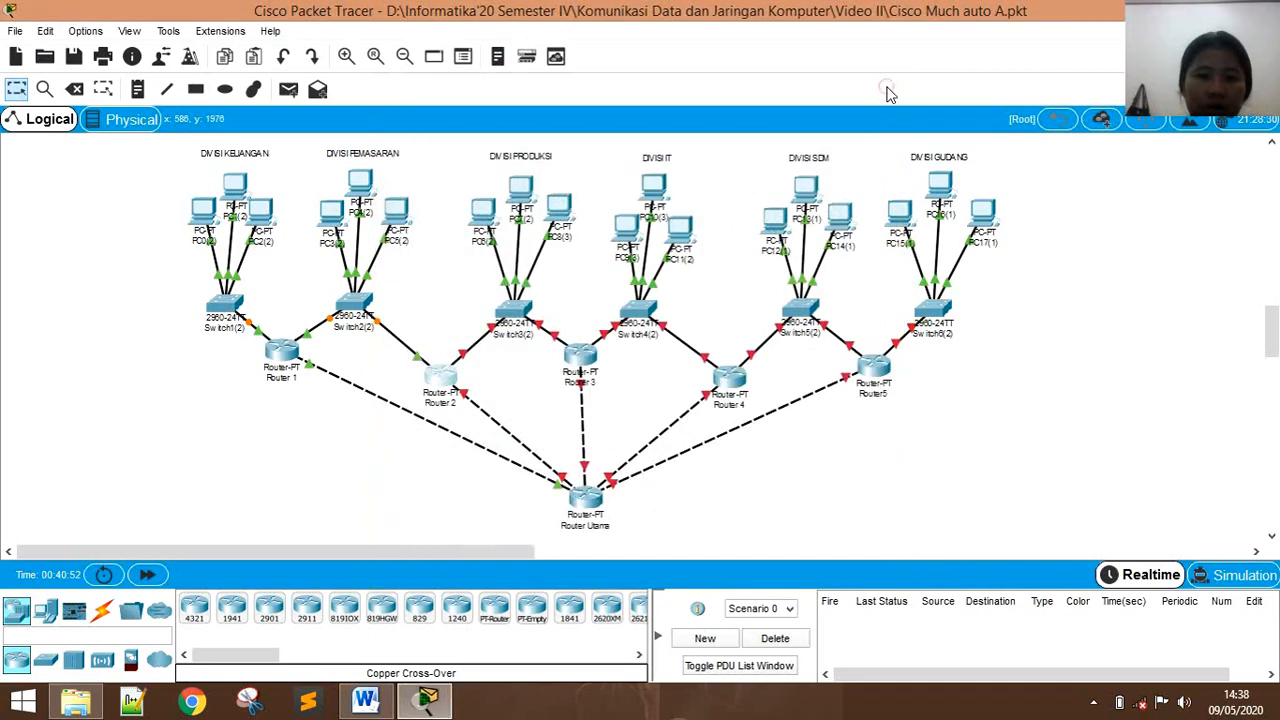
Reopen Router 2's configuration and turn on its FastEthernet1/0 and FastEthernet6/0 ports with their preset IP settings.
{"action": "left_click", "coordinate": [441, 379]}
{"action": "left_click", "coordinate": [458, 299]}
{"action": "left_click", "coordinate": [851, 171]}
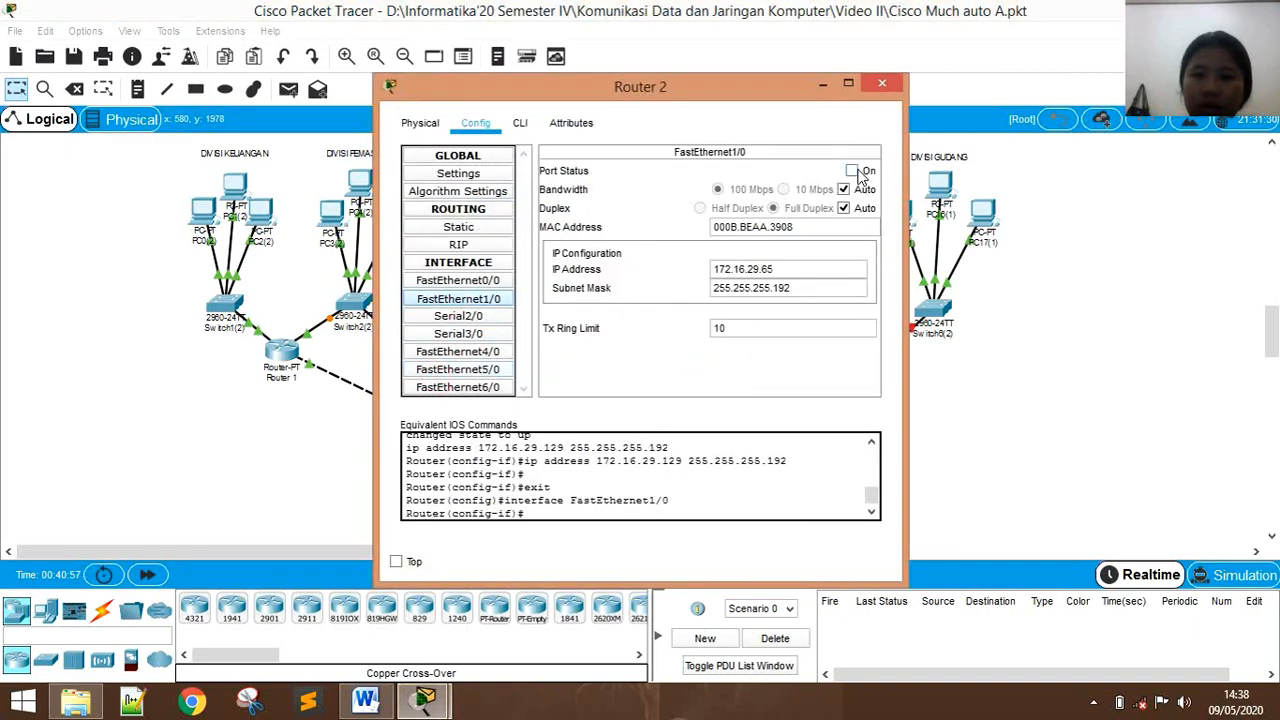
{"action": "left_click", "coordinate": [795, 268]}
{"action": "left_click", "coordinate": [805, 287]}
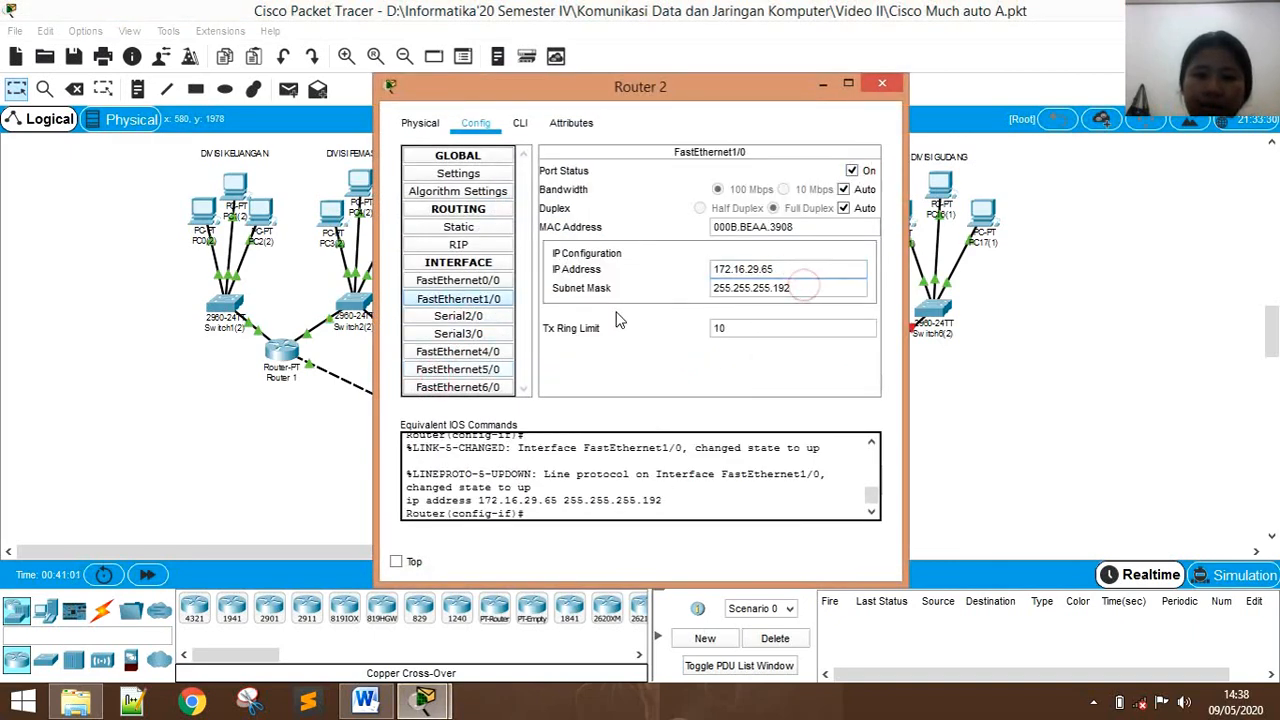
{"action": "left_click", "coordinate": [485, 388]}
{"action": "left_click", "coordinate": [851, 171]}
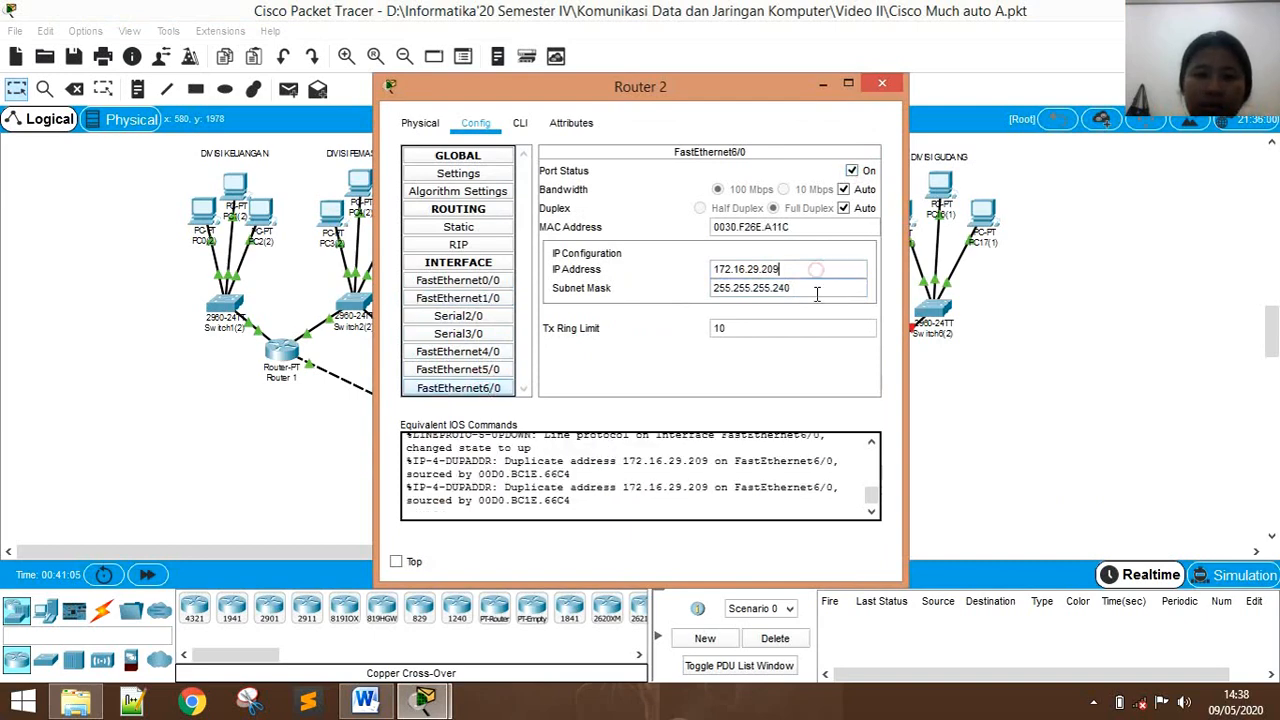
{"action": "left_click", "coordinate": [815, 290]}
{"action": "left_click", "coordinate": [882, 84]}
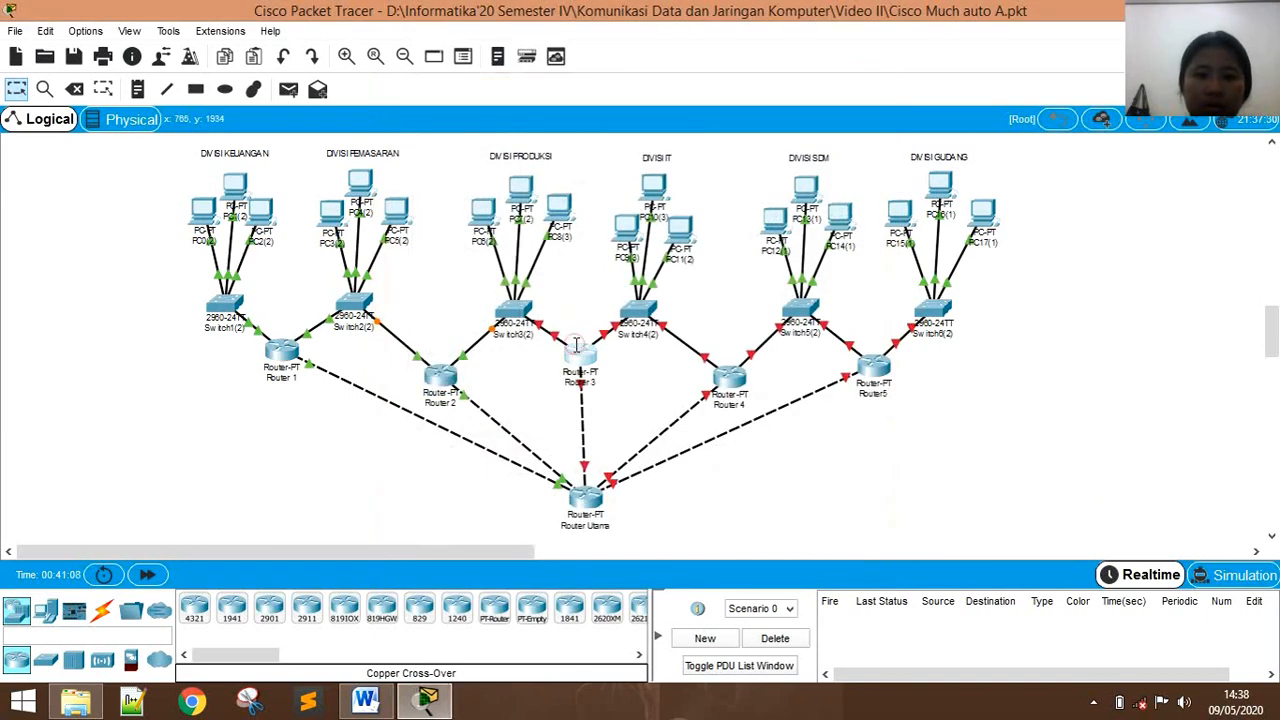
Turn on the FastEthernet0/0 and FastEthernet1/0 ports of Router 3, keeping their preset IP addresses and subnet masks.
{"action": "left_click", "coordinate": [572, 342]}
{"action": "left_click", "coordinate": [490, 283]}
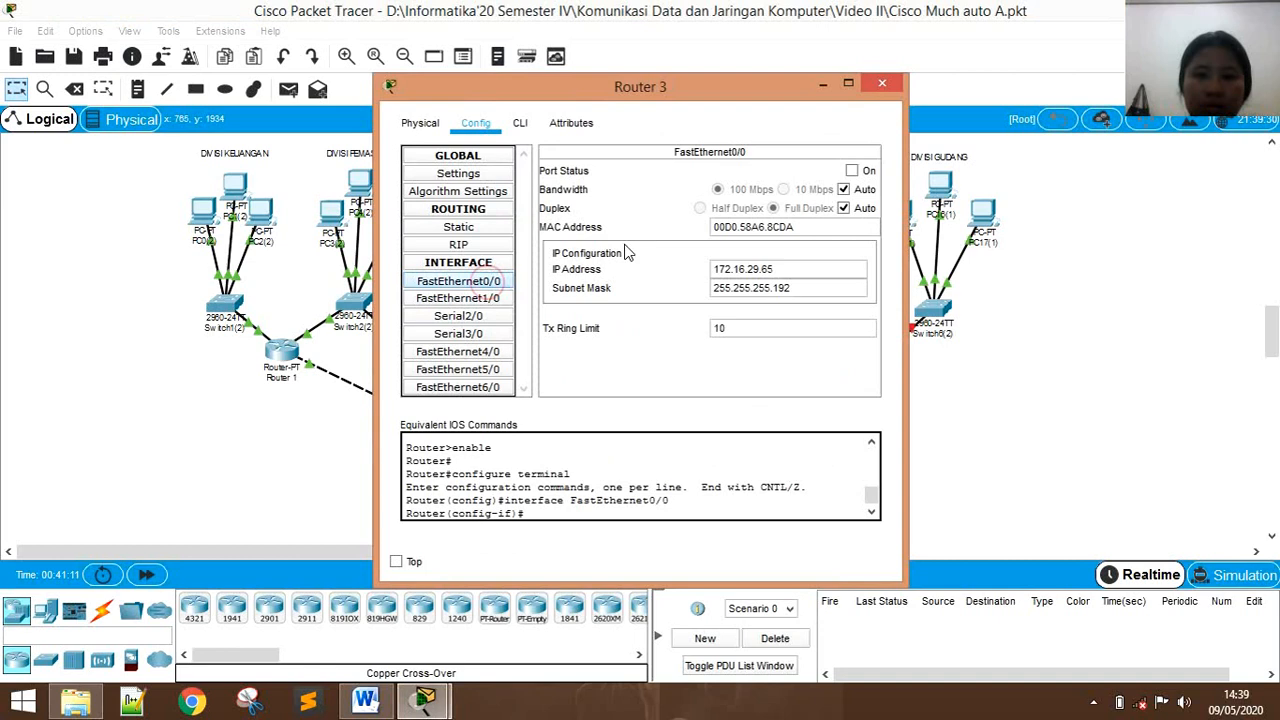
{"action": "left_click", "coordinate": [851, 171]}
{"action": "left_click", "coordinate": [803, 269]}
{"action": "left_click", "coordinate": [485, 298]}
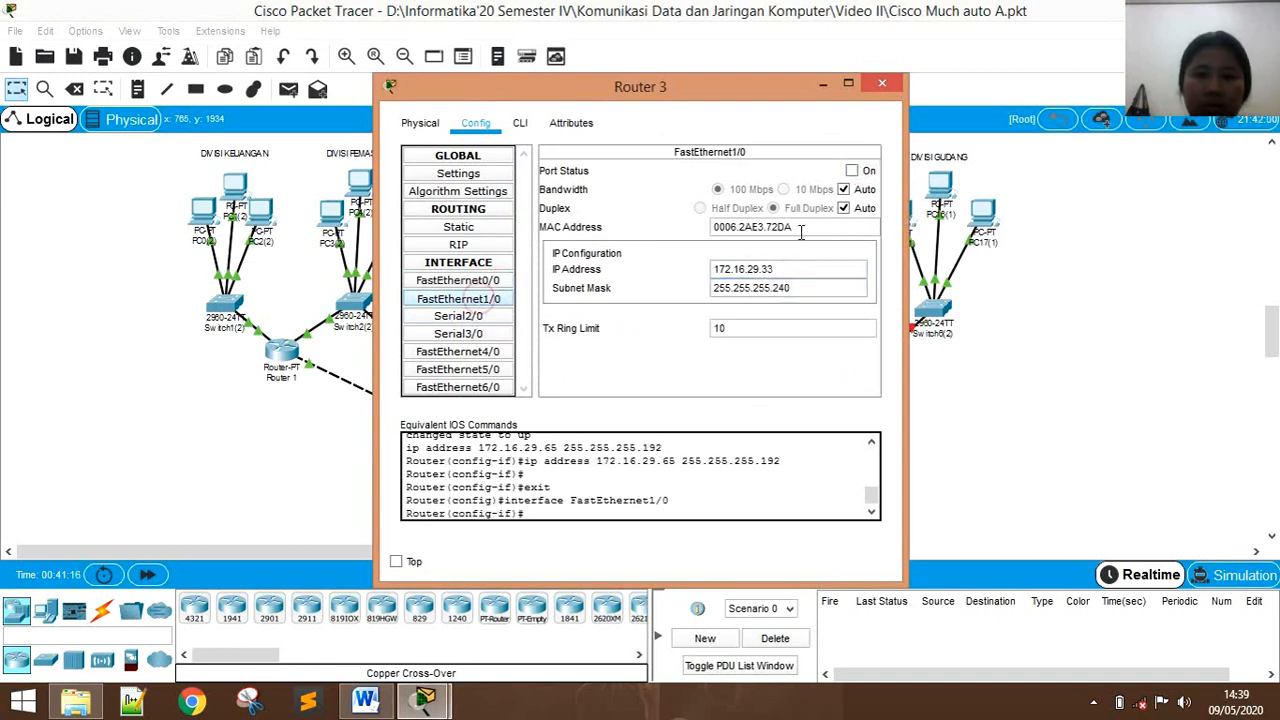
{"action": "left_click", "coordinate": [851, 171]}
{"action": "left_click", "coordinate": [810, 291]}
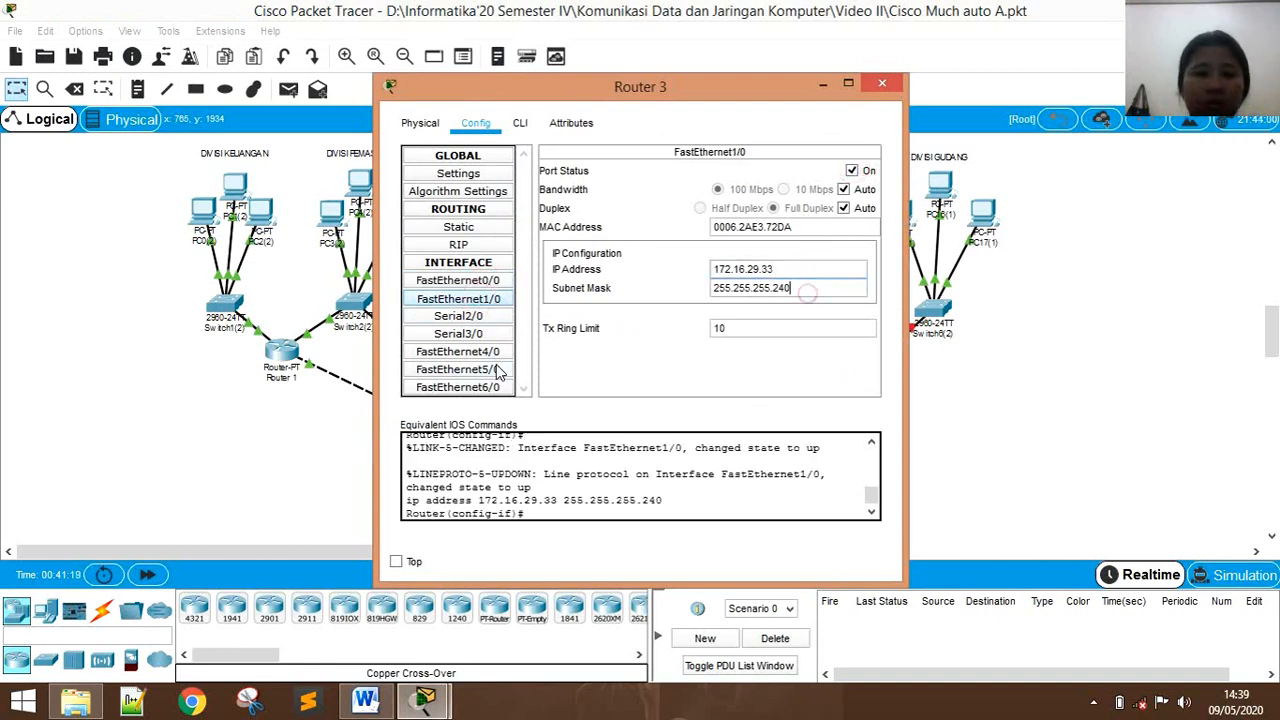
Turn on the FastEthernet6/0 port of Router 3 with its preset IP address and close the router's configuration.
{"action": "left_click", "coordinate": [500, 387]}
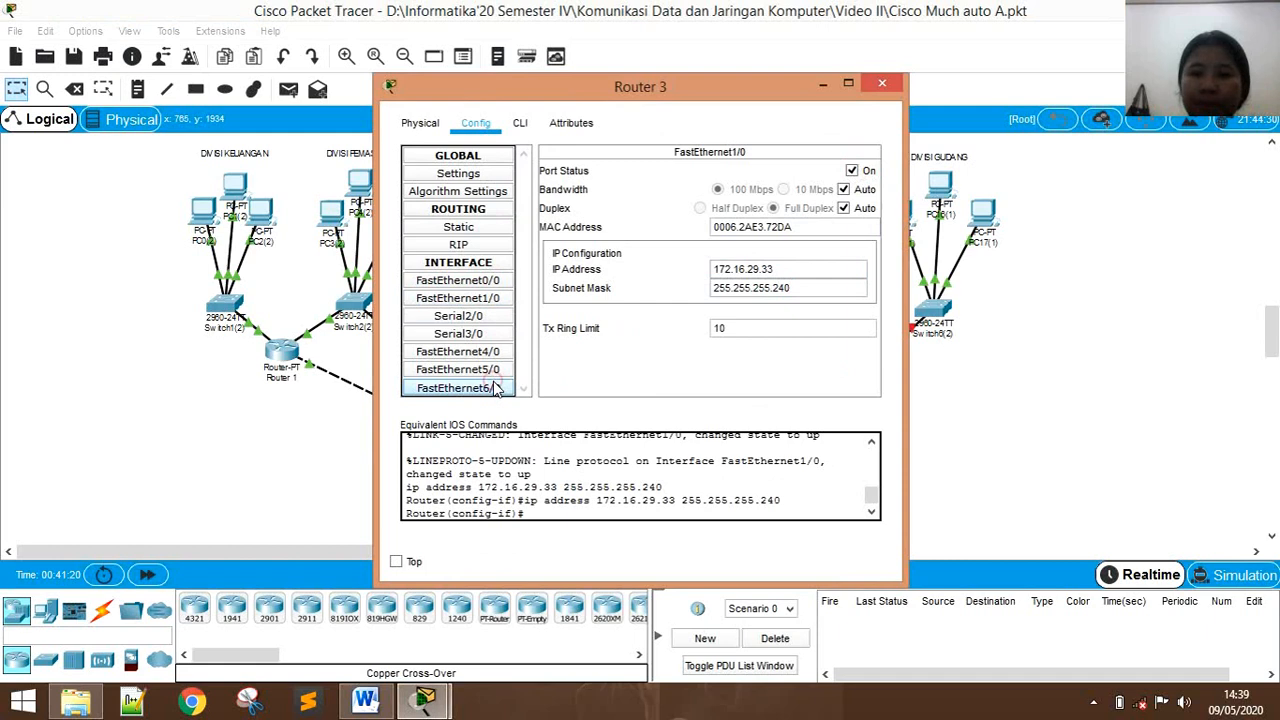
{"action": "left_click", "coordinate": [851, 171]}
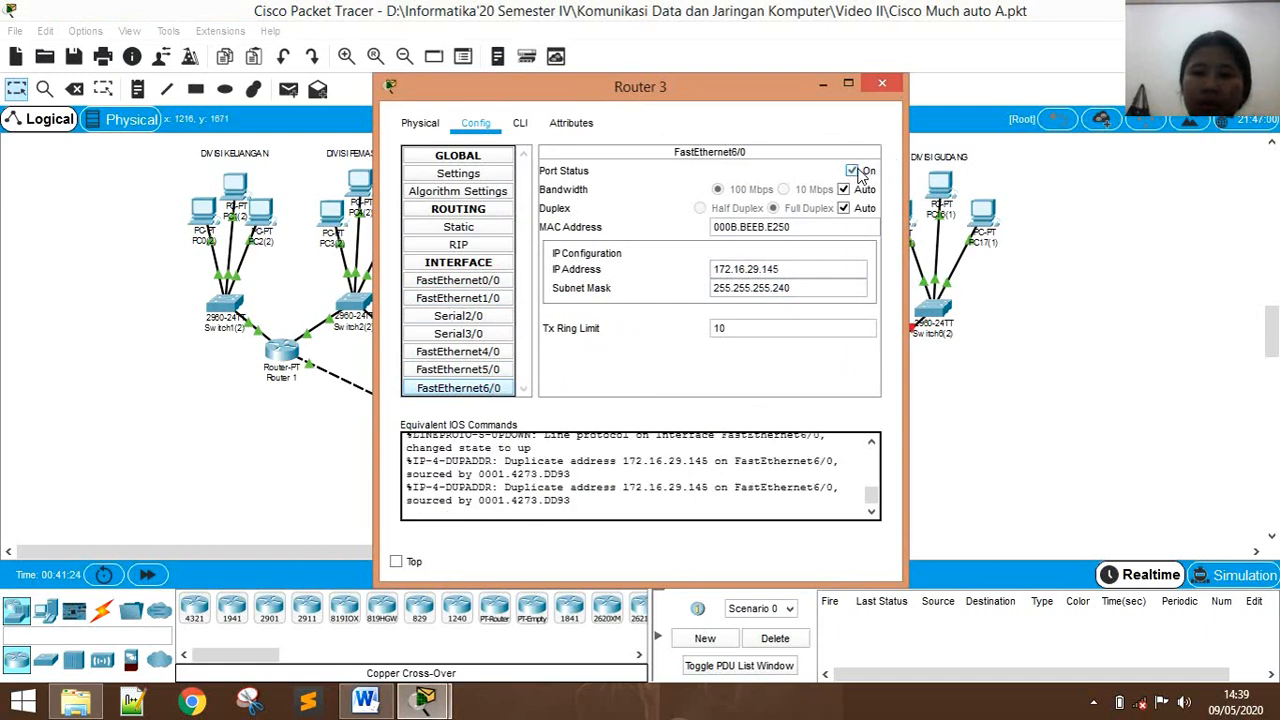
{"action": "left_click", "coordinate": [800, 269]}
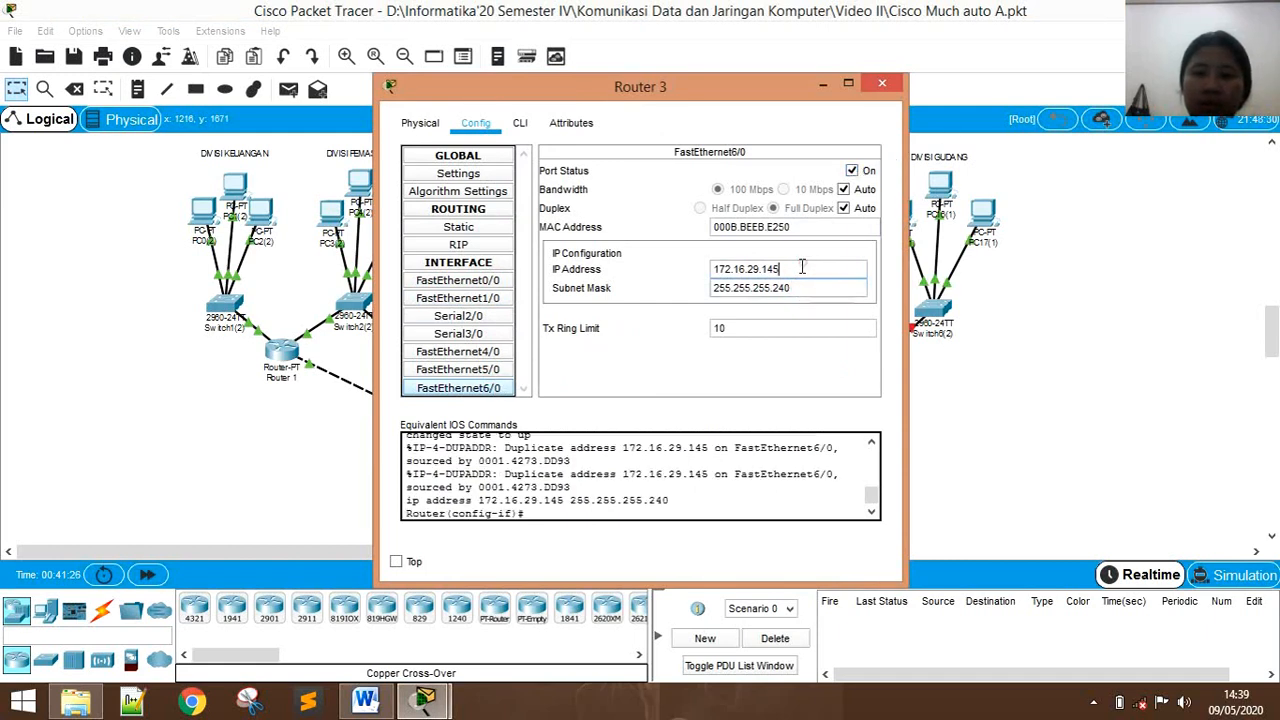
{"action": "left_click", "coordinate": [881, 86]}
Turn on the FastEthernet0/0 and FastEthernet1/0 ports of Router 4, keeping their preset IP addresses and subnet masks.
{"action": "left_click", "coordinate": [729, 376]}
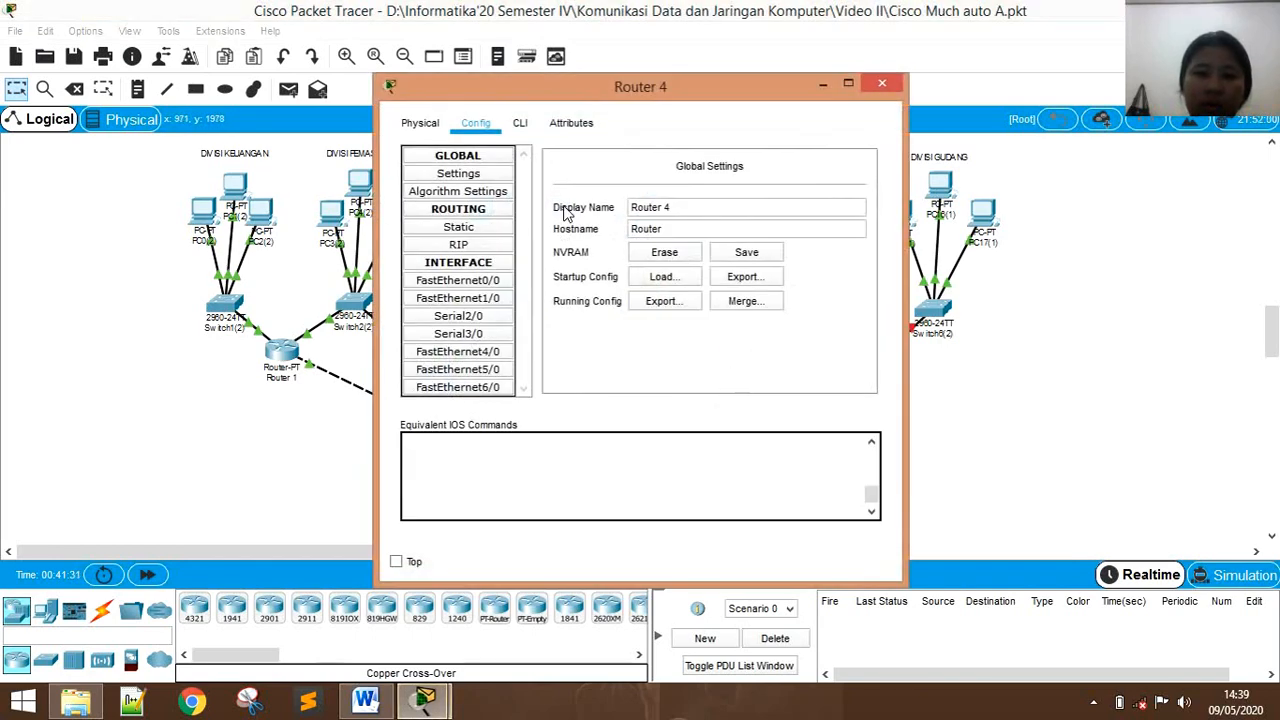
{"action": "left_click", "coordinate": [458, 280]}
{"action": "left_click", "coordinate": [851, 170]}
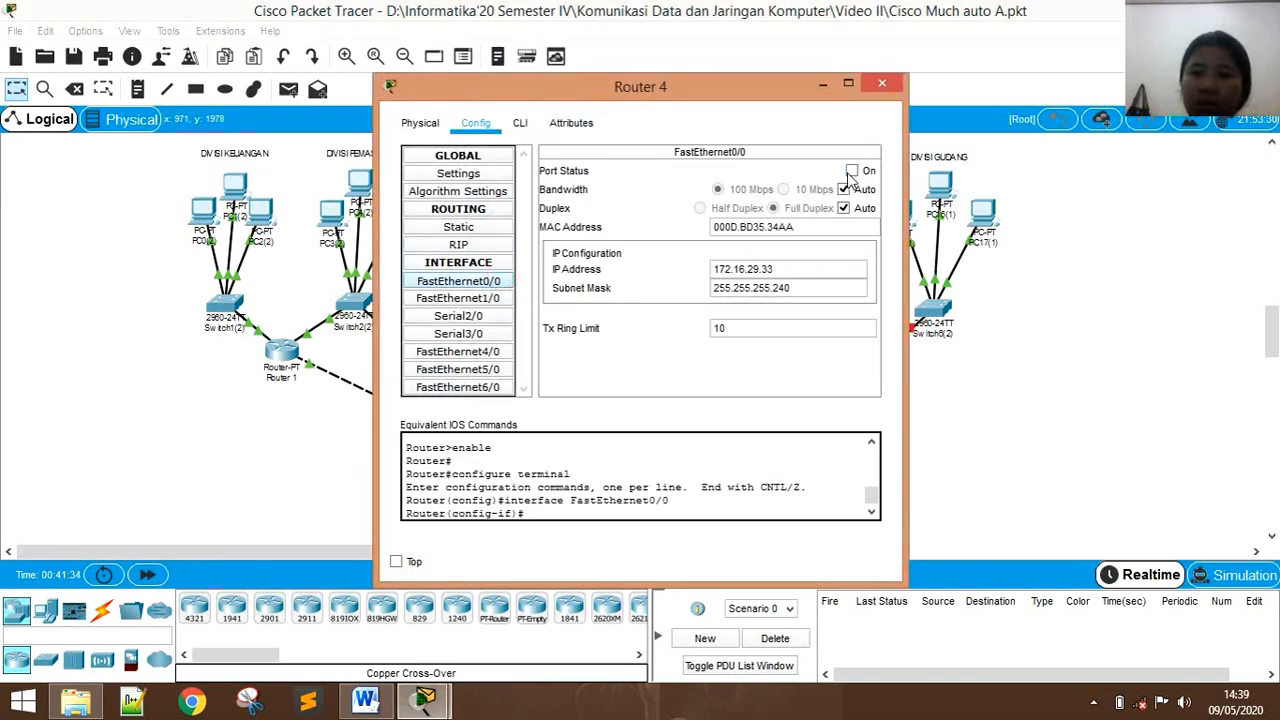
{"action": "left_click", "coordinate": [813, 268]}
{"action": "key", "text": "Return"}
{"action": "left_click", "coordinate": [458, 298]}
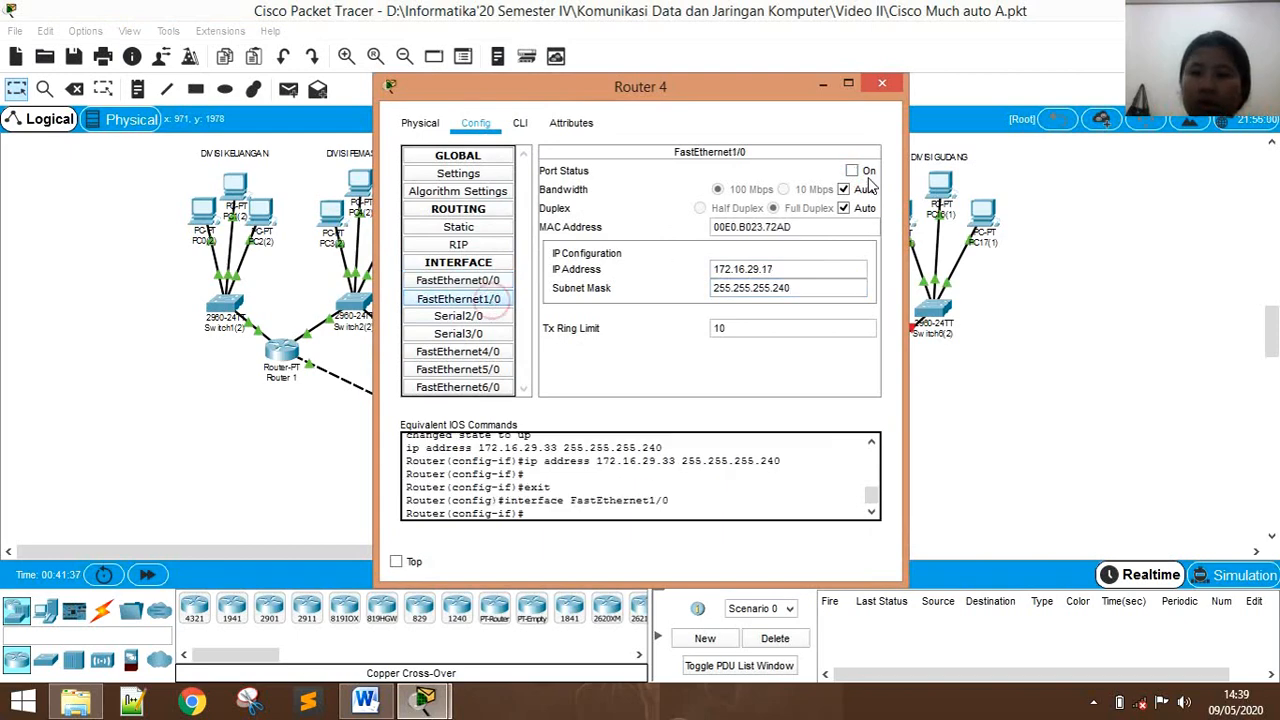
{"action": "left_click", "coordinate": [851, 170]}
{"action": "key", "text": "Return"}
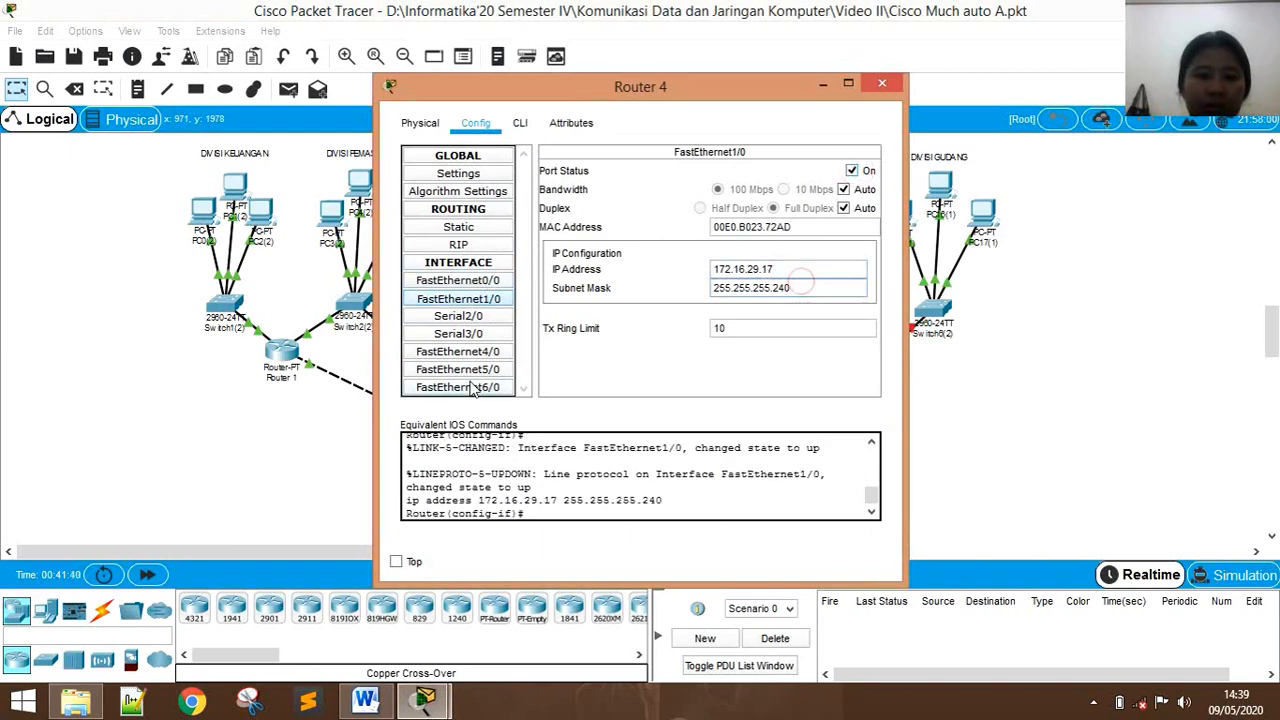
Turn on the FastEthernet6/0 port of Router 4 and close the router's configuration.
{"action": "left_click", "coordinate": [458, 387]}
{"action": "left_click", "coordinate": [851, 170]}
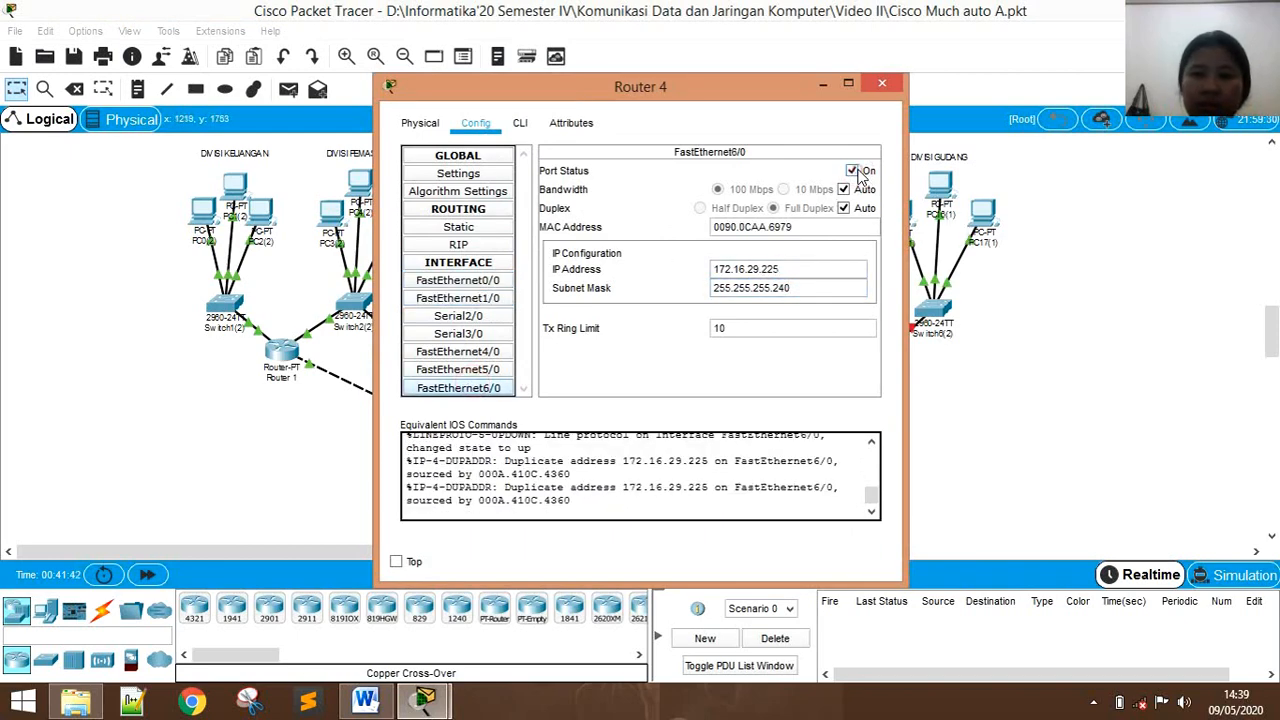
{"action": "left_click", "coordinate": [880, 86]}
Turn on the FastEthernet0/0, FastEthernet1/0 and FastEthernet6/0 ports of Router5 and close its configuration.
{"action": "left_click", "coordinate": [470, 318]}
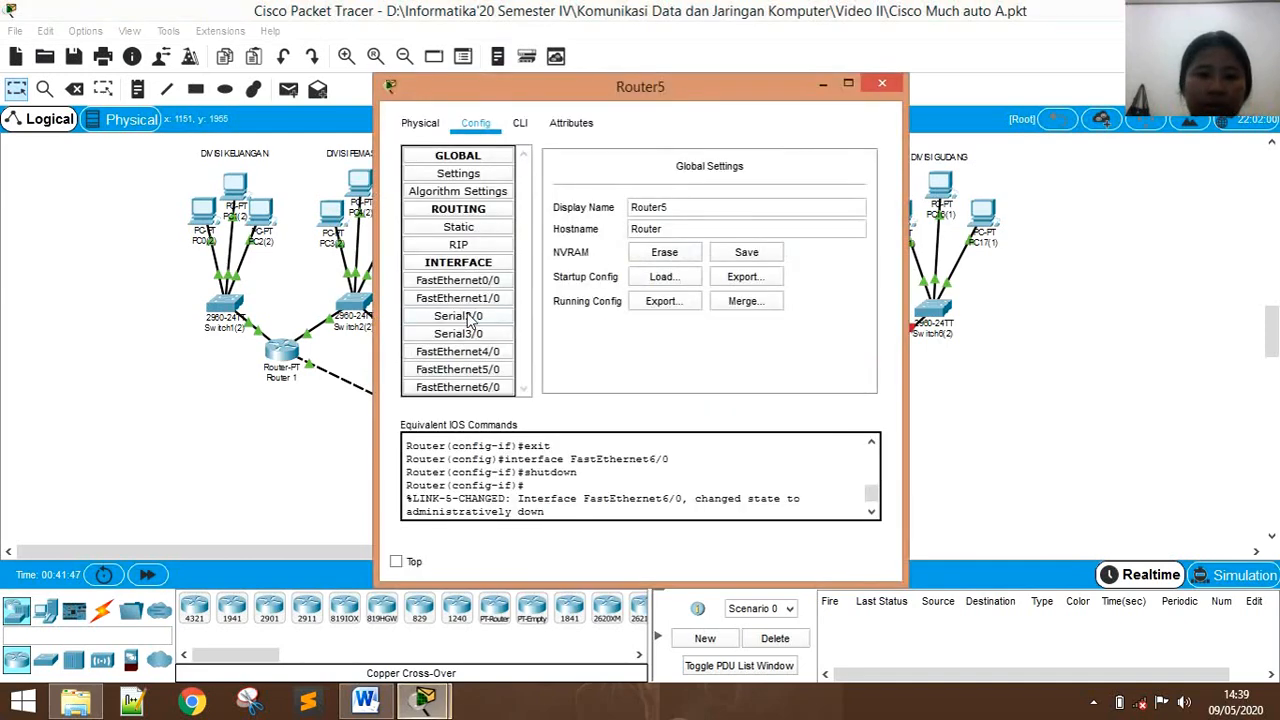
{"action": "left_click", "coordinate": [458, 280]}
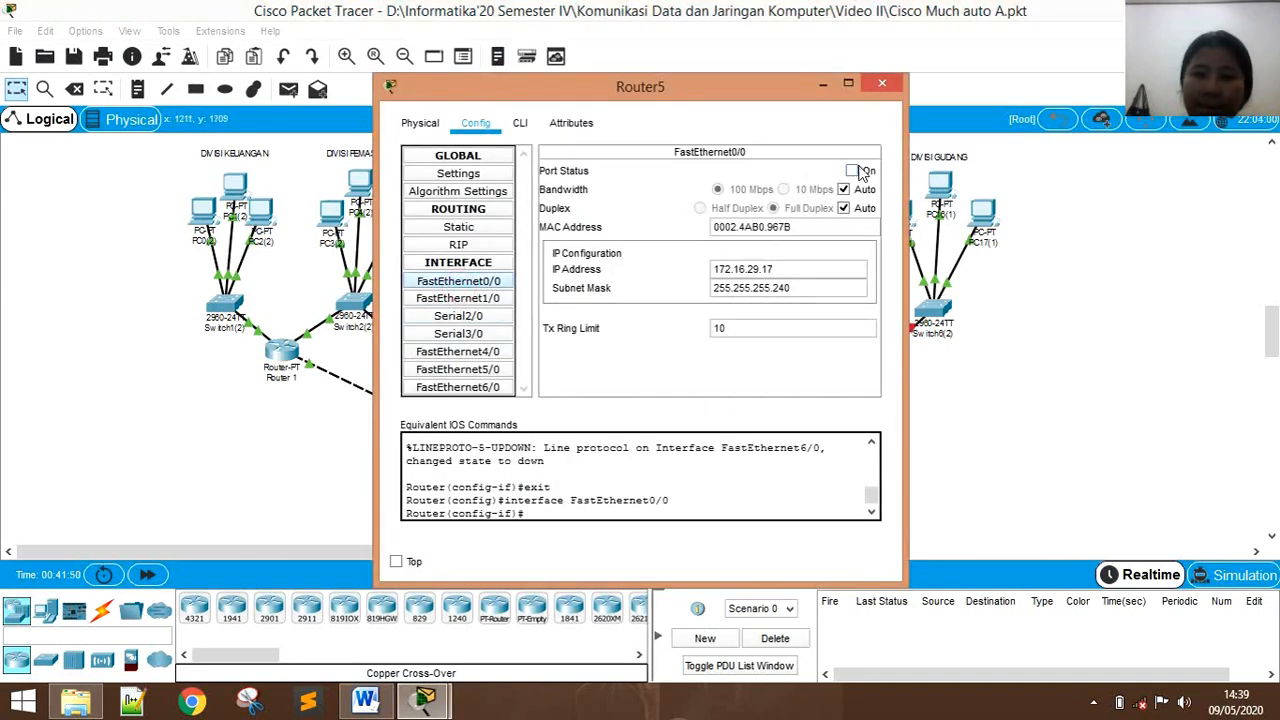
{"action": "left_click", "coordinate": [851, 171]}
{"action": "left_click", "coordinate": [470, 299]}
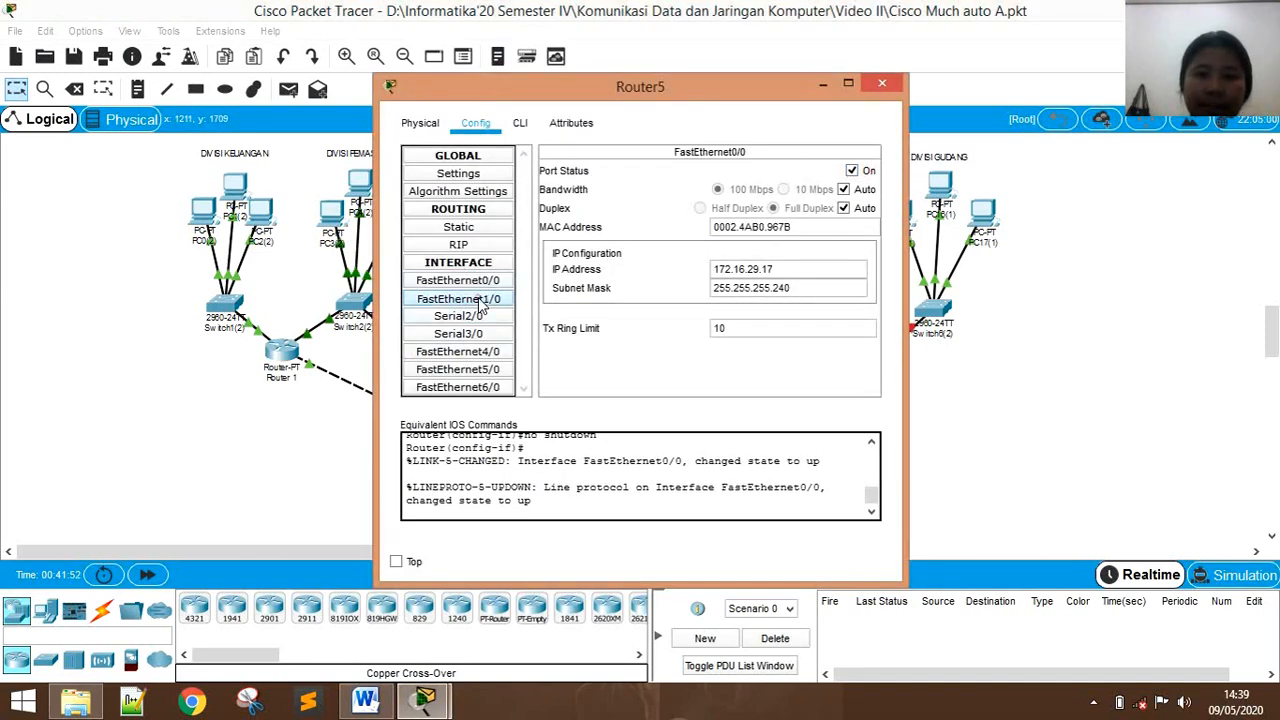
{"action": "left_click", "coordinate": [851, 171]}
{"action": "left_click", "coordinate": [502, 388]}
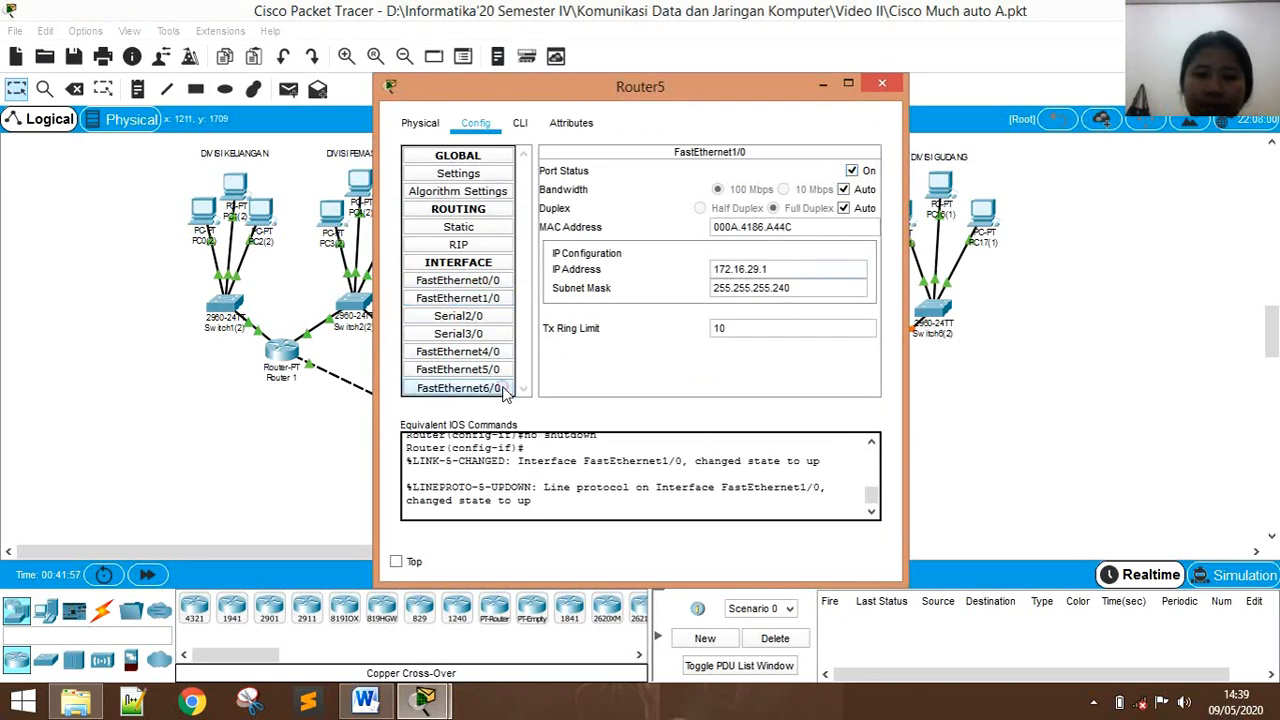
{"action": "left_click", "coordinate": [851, 171]}
{"action": "left_click", "coordinate": [884, 86]}
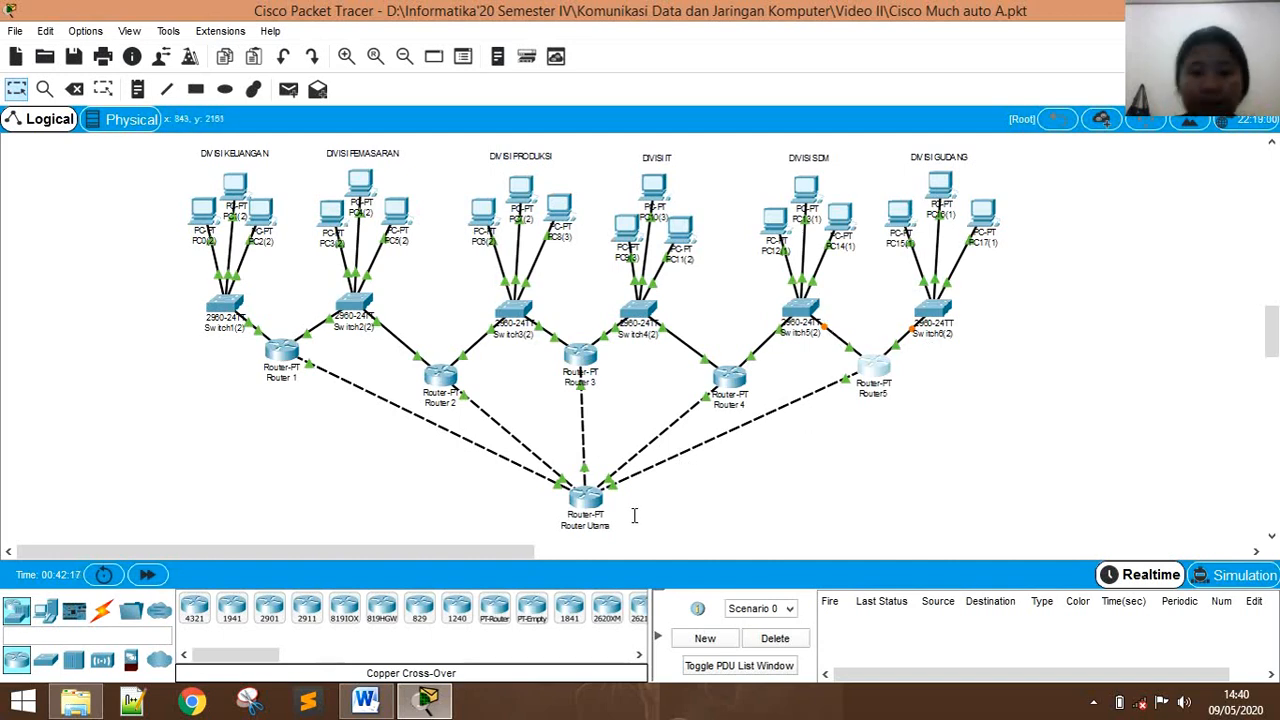
Reapply the preset IP addresses and subnet masks on the FastEthernet0/0 and FastEthernet1/0 ports of Router Utama.
{"action": "left_click", "coordinate": [582, 503]}
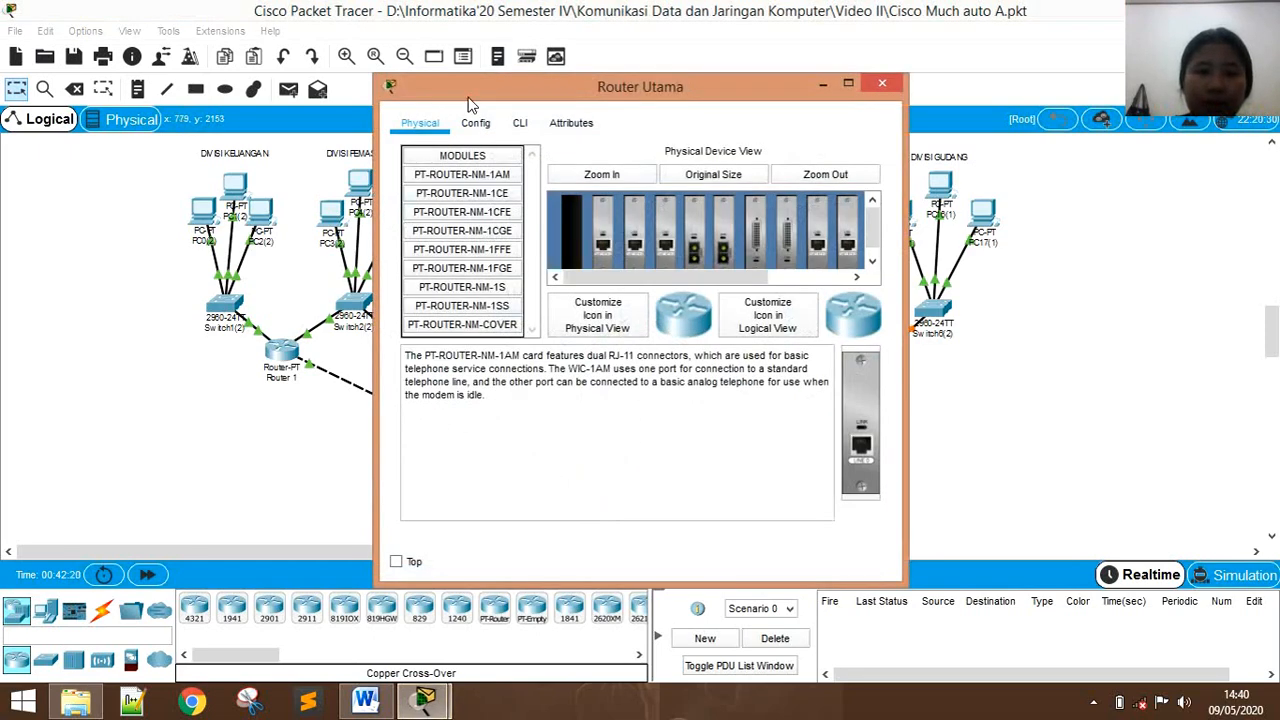
{"action": "left_click", "coordinate": [478, 124]}
{"action": "left_click", "coordinate": [483, 281]}
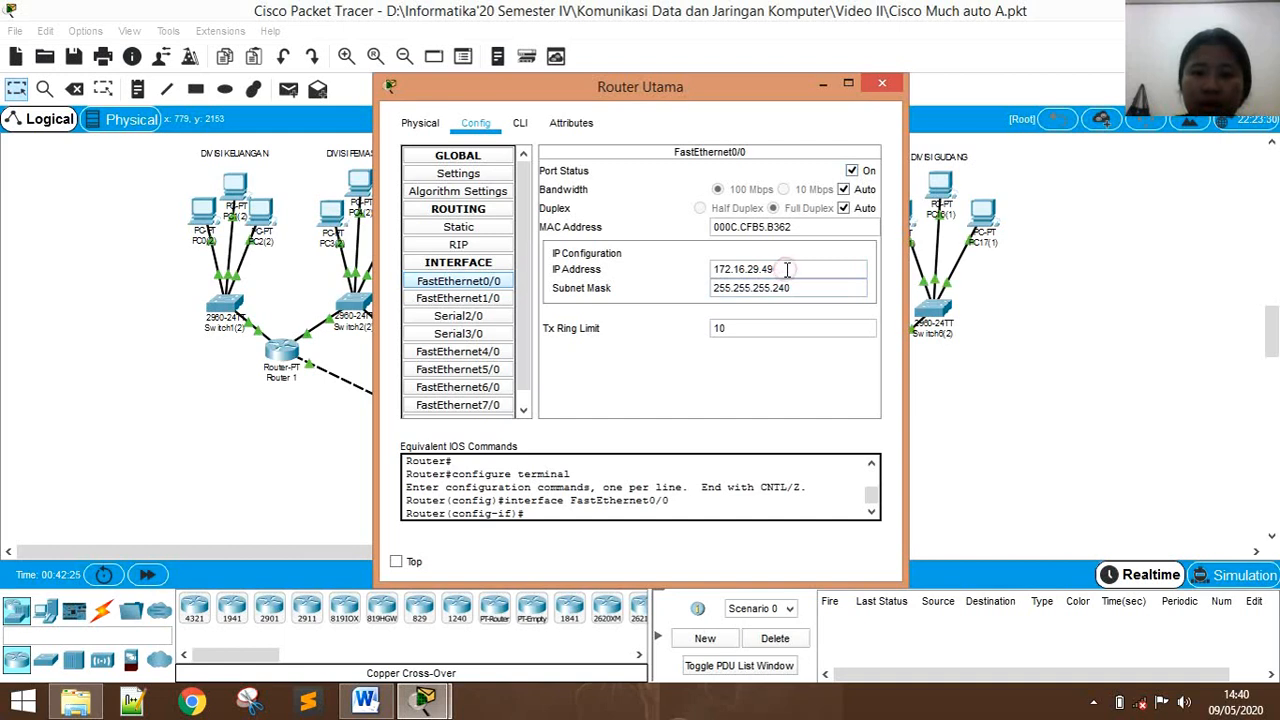
{"action": "key", "text": "Return"}
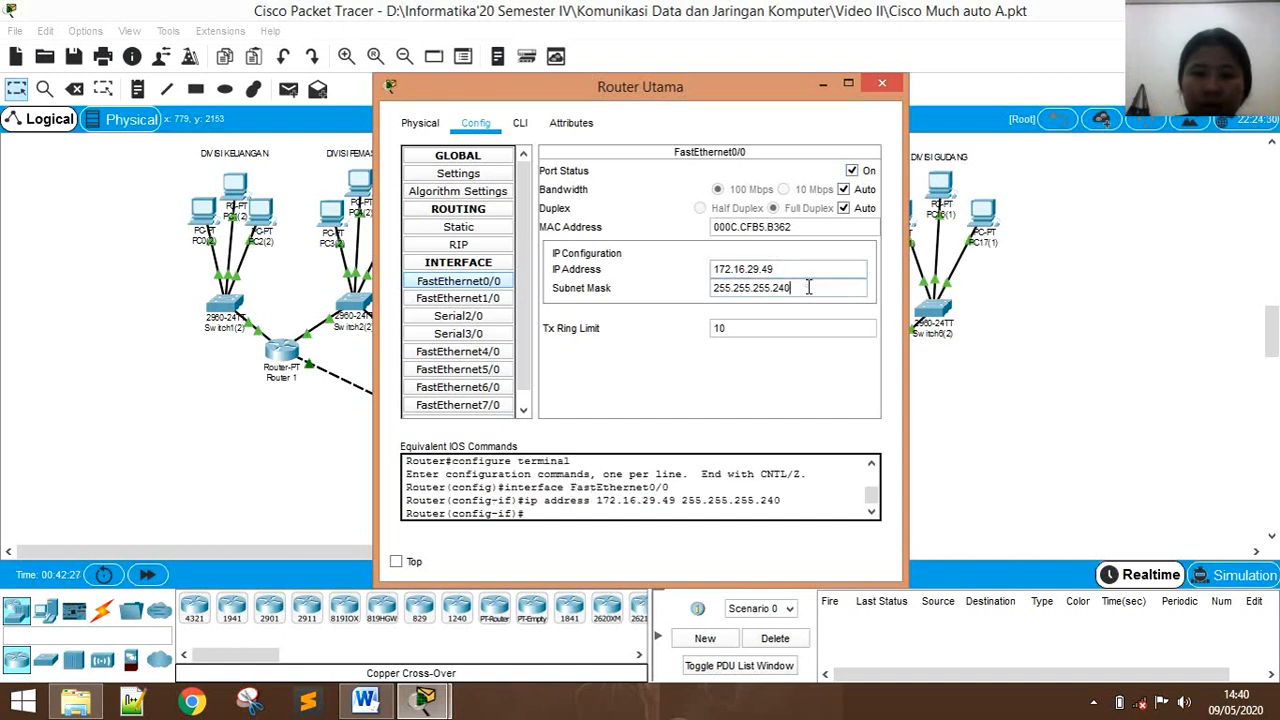
{"action": "left_click", "coordinate": [458, 298]}
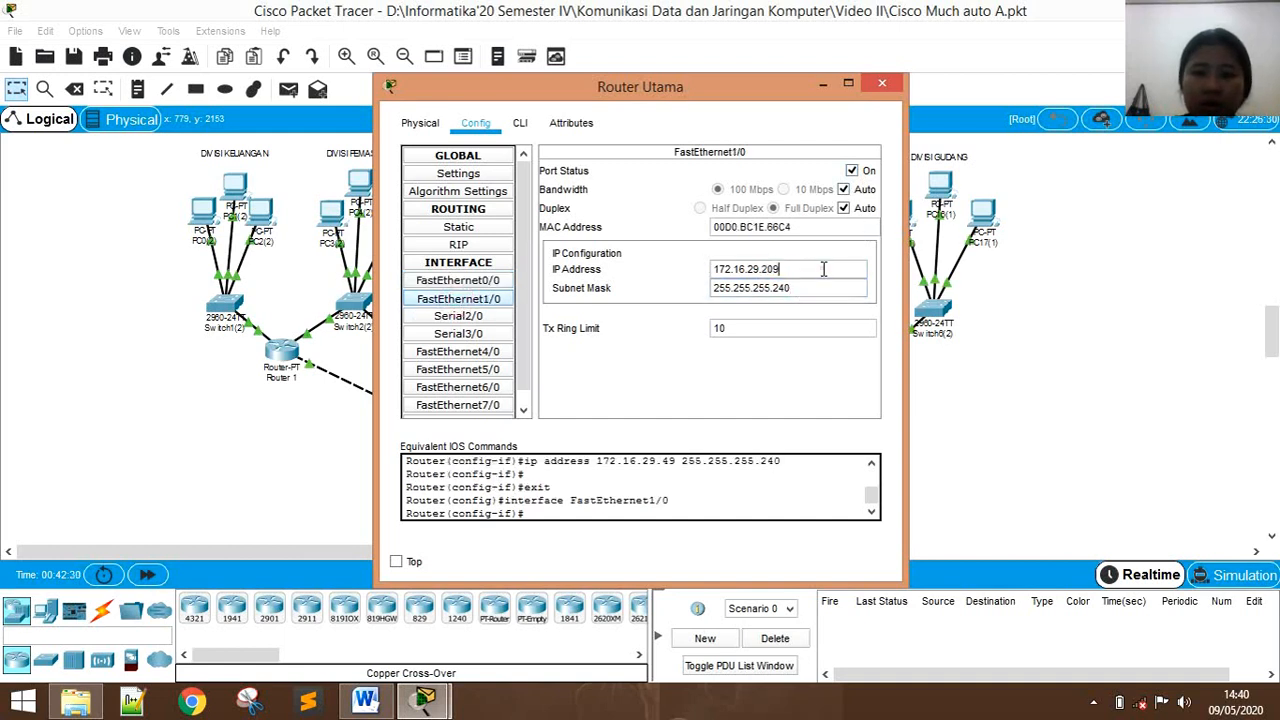
{"action": "key", "text": "Return"}
Review the settings of Router Utama's FastEthernet4/0, 6/0, 7/0 and 8/0 ports and close its configuration.
{"action": "left_click", "coordinate": [458, 352]}
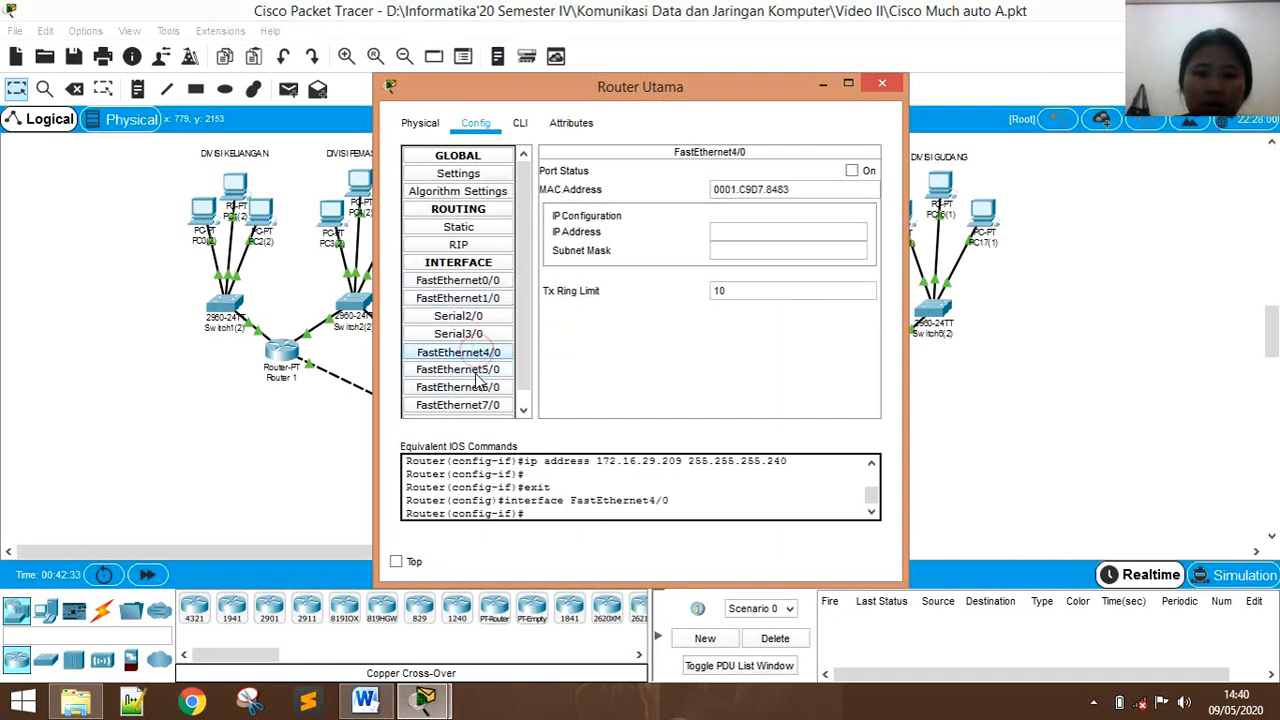
{"action": "left_click", "coordinate": [475, 387]}
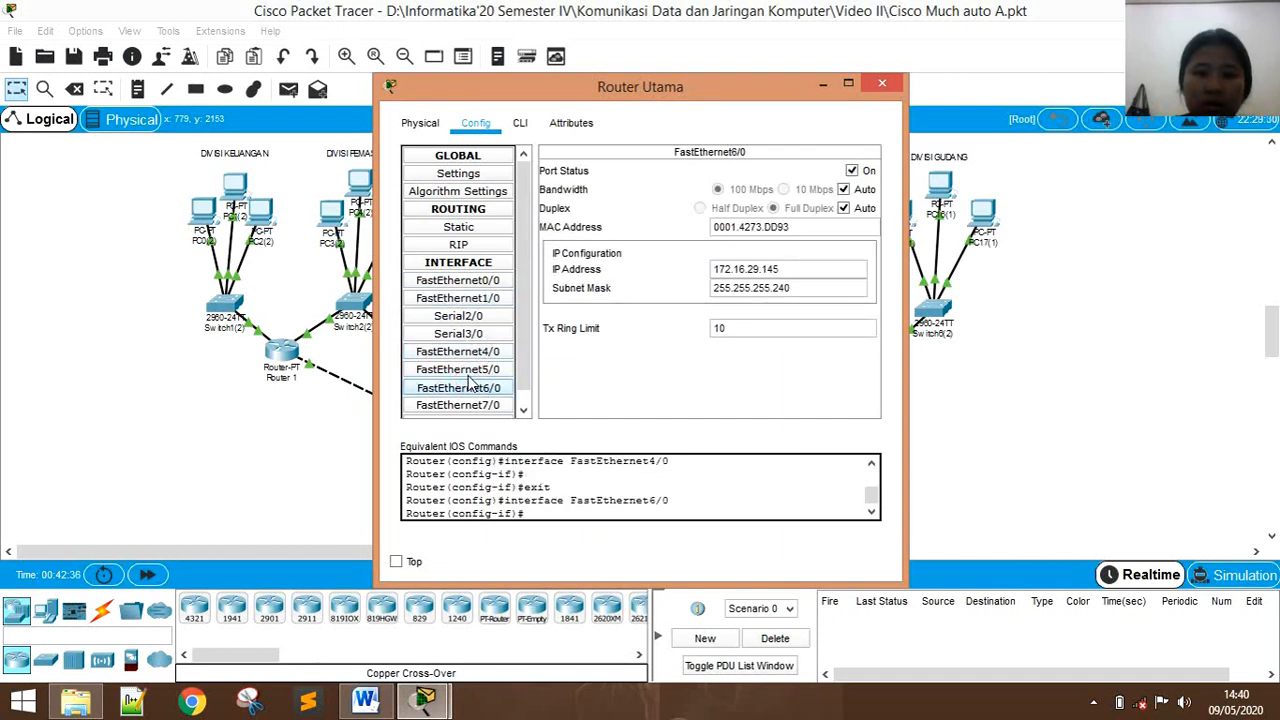
{"action": "left_click", "coordinate": [480, 410]}
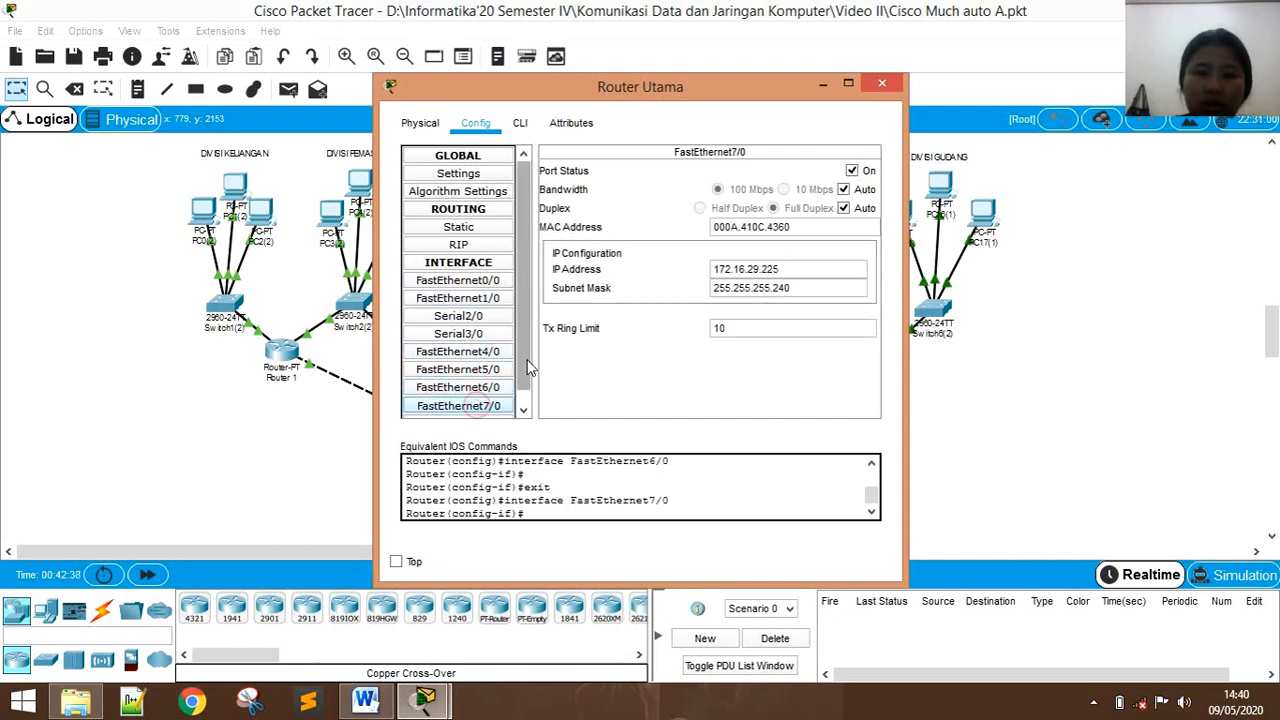
{"action": "scroll", "coordinate": [484, 408], "scroll_direction": "down", "scroll_amount": 1}
{"action": "left_click", "coordinate": [494, 410]}
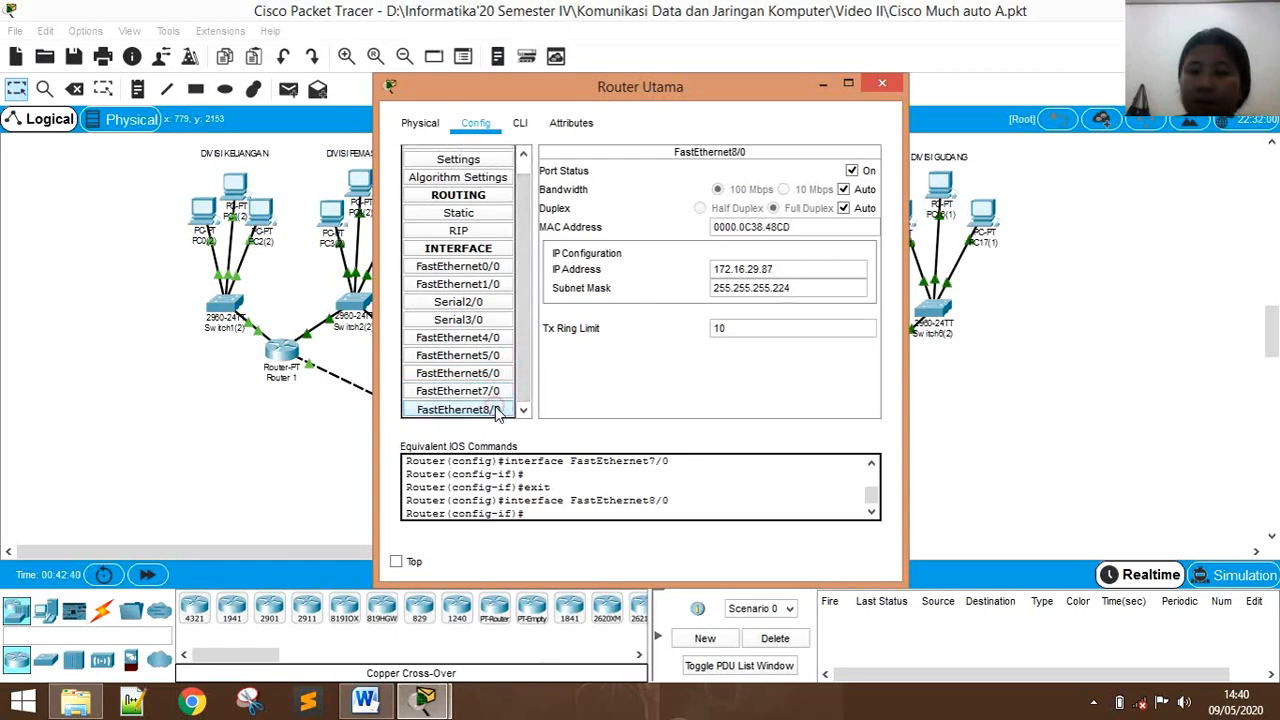
{"action": "left_click", "coordinate": [884, 86]}
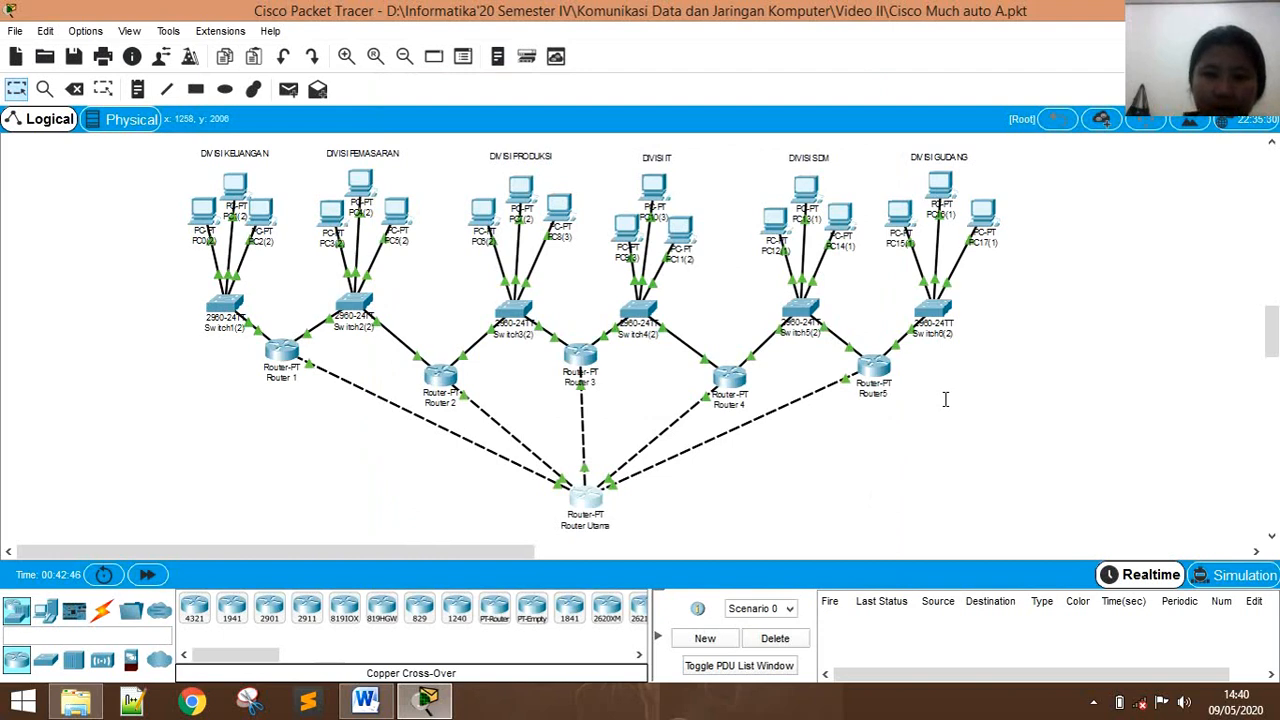
Send simple PDUs from PC2(2) and PC4(2) to Router 1 and from PC5(2) to Router 2, and delete the scenario's PDU list.
{"action": "key", "text": "p"}
{"action": "left_click", "coordinate": [264, 213]}
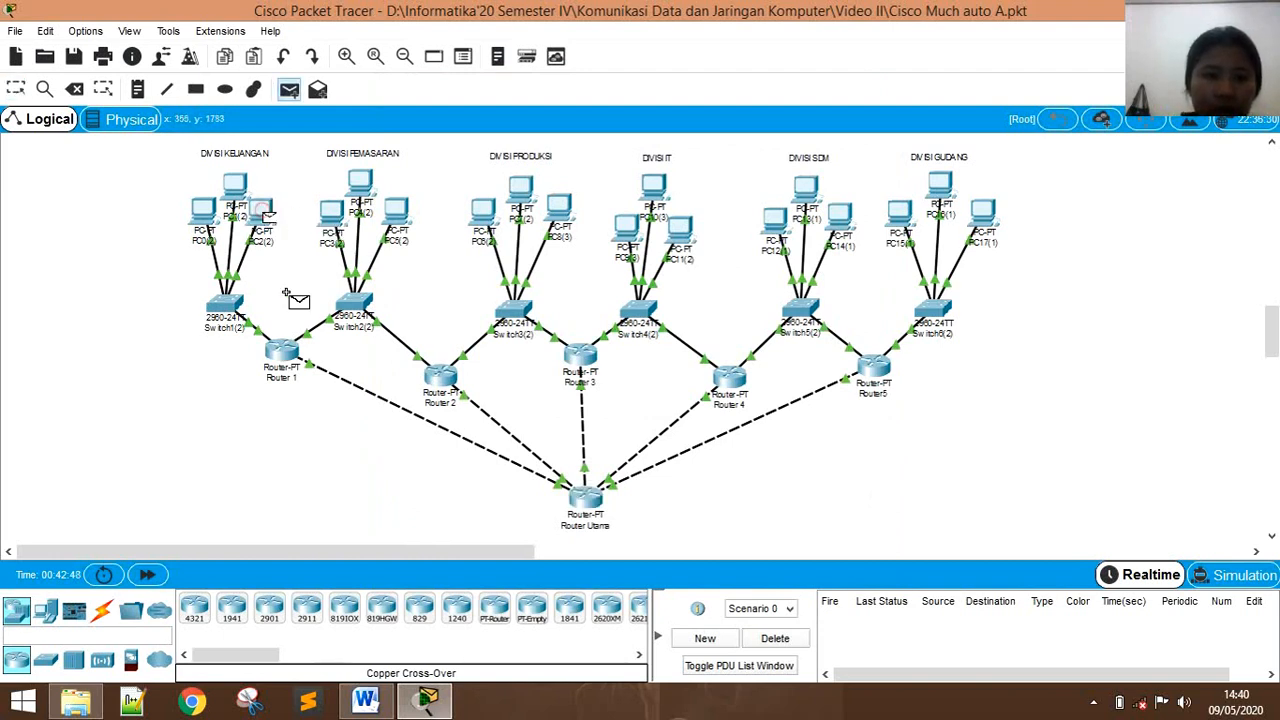
{"action": "left_click", "coordinate": [285, 350]}
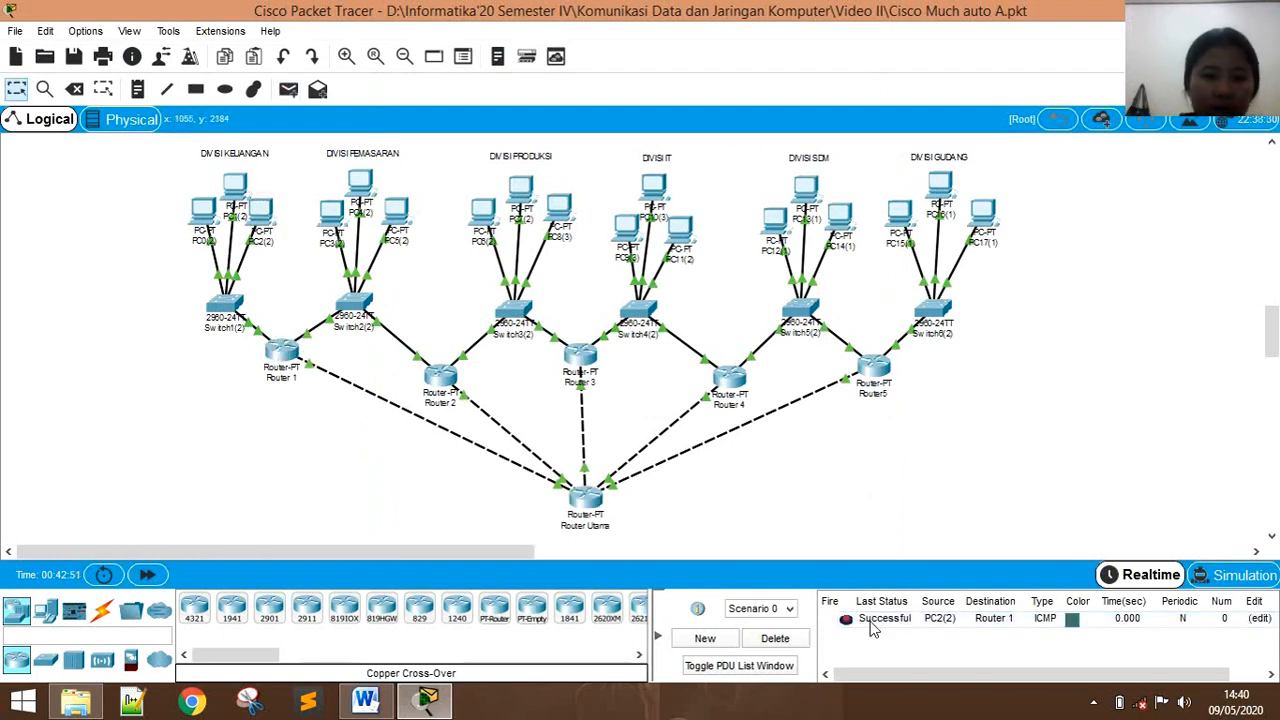
{"action": "left_click", "coordinate": [362, 186]}
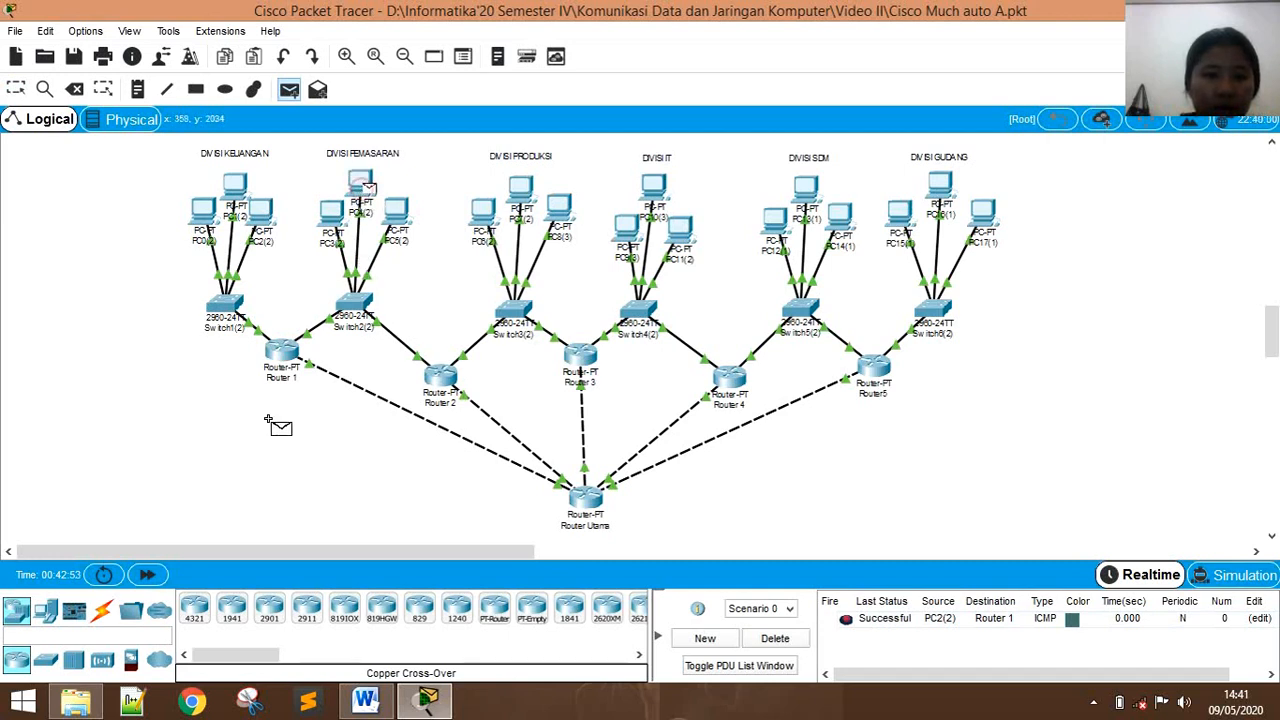
{"action": "left_click", "coordinate": [284, 352]}
{"action": "key", "text": "p"}
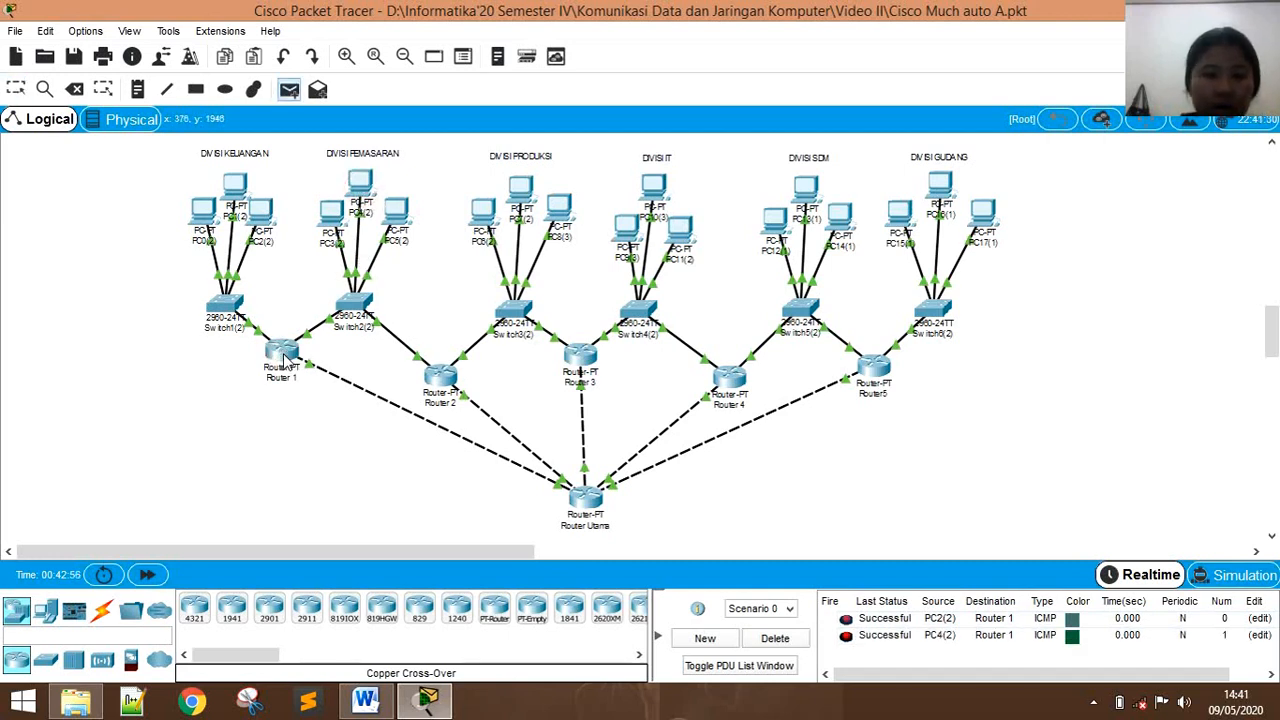
{"action": "left_click", "coordinate": [400, 212]}
{"action": "left_click", "coordinate": [452, 377]}
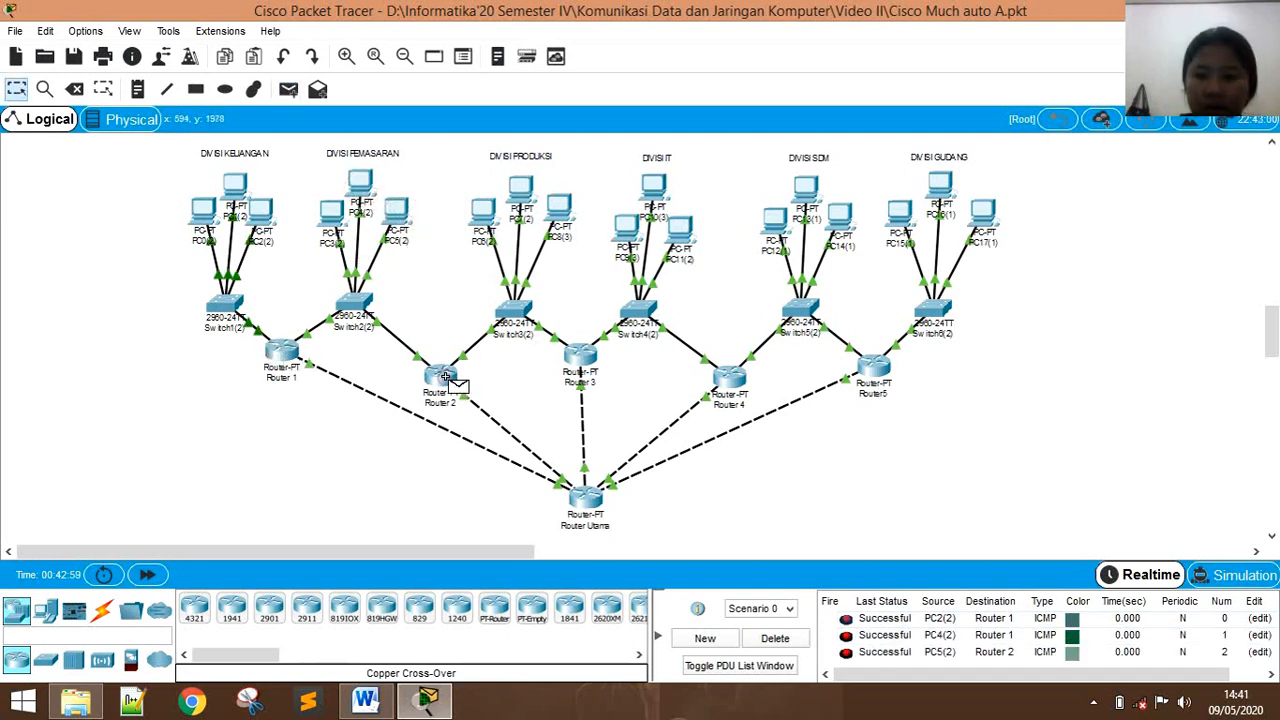
{"action": "left_click", "coordinate": [799, 640]}
Test simple PDUs from PC4(2) to Router Utama, PC8(3) to Router 3 and Router 3 to PC11(2), and clear the PDU list.
{"action": "key", "text": "p"}
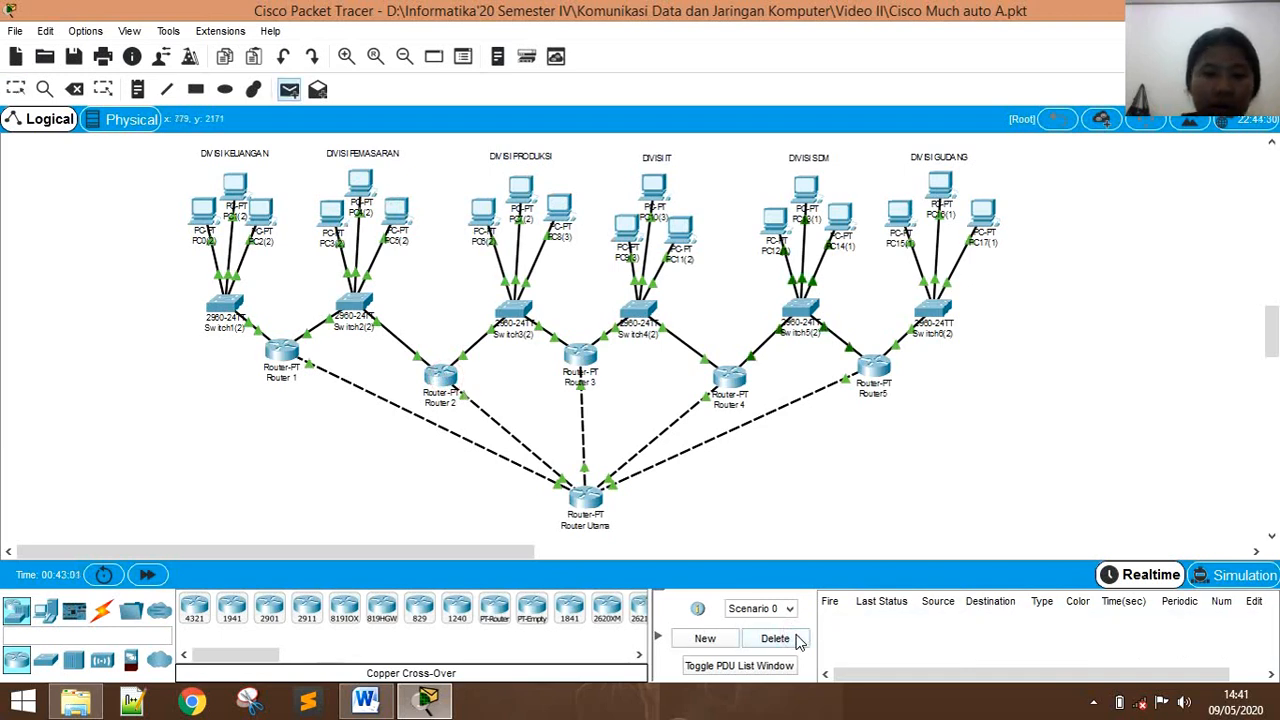
{"action": "left_click", "coordinate": [358, 184]}
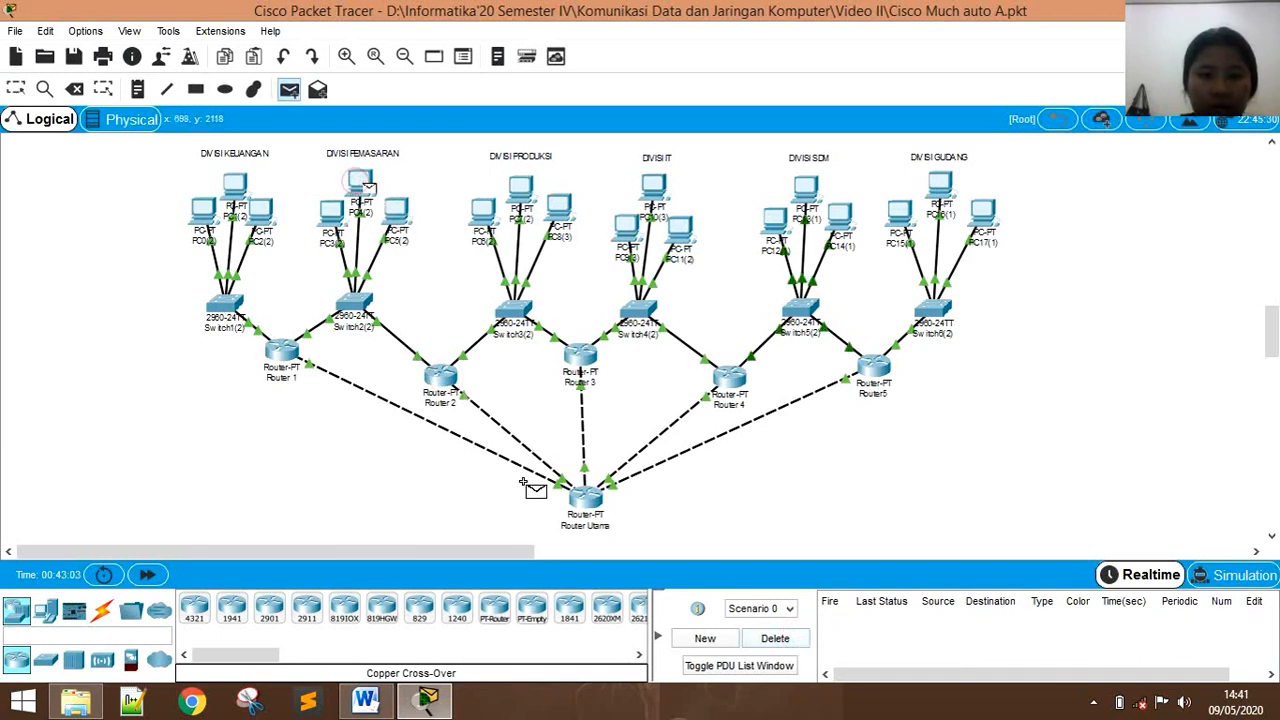
{"action": "left_click", "coordinate": [585, 496]}
{"action": "key", "text": "p"}
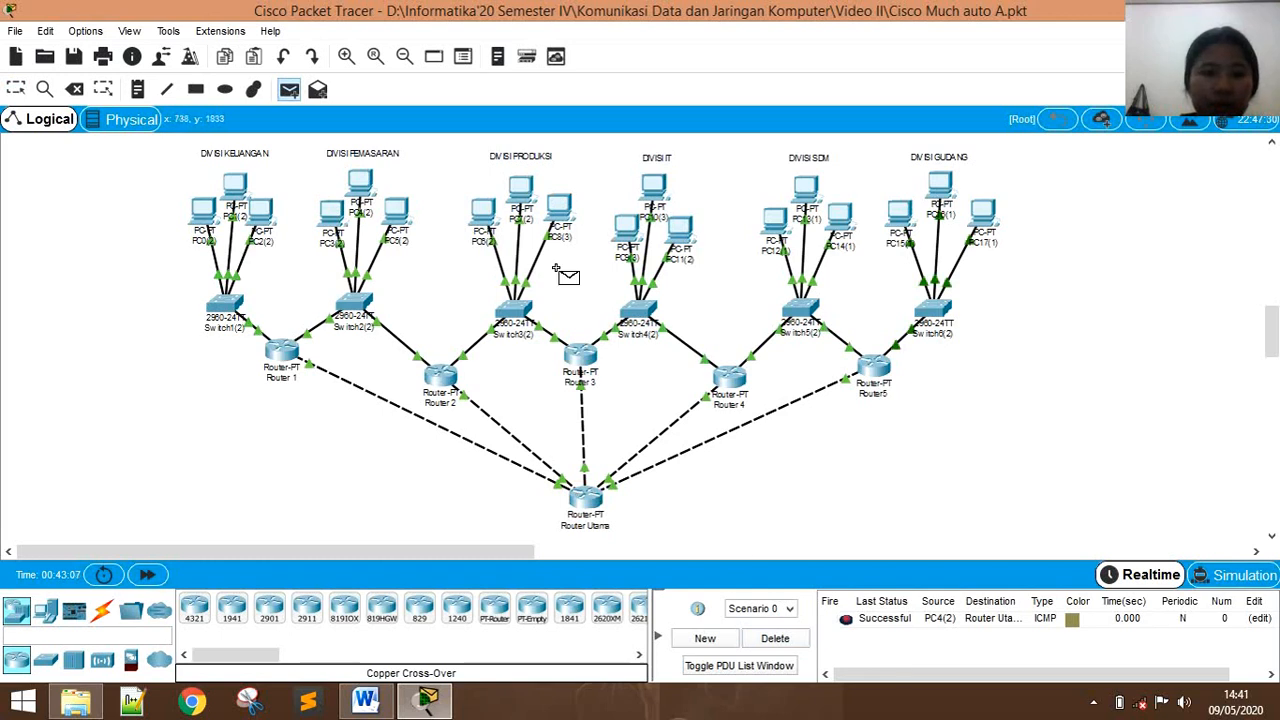
{"action": "left_click", "coordinate": [561, 208]}
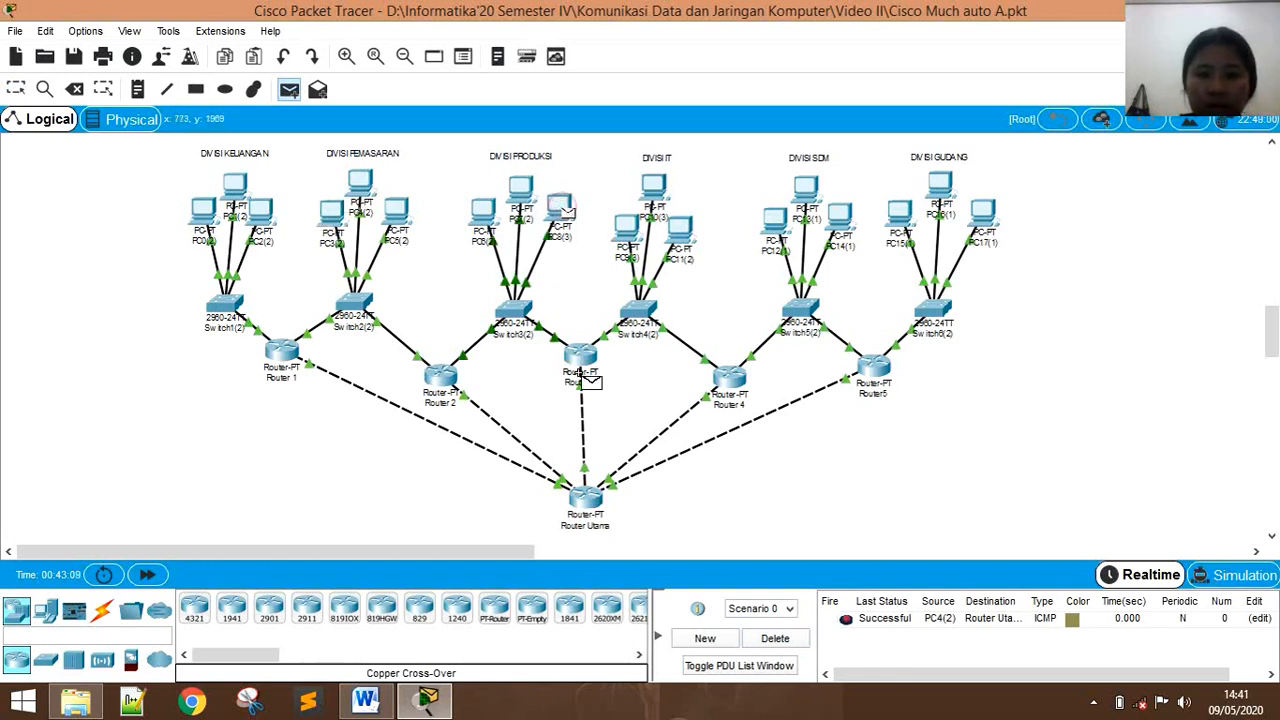
{"action": "left_click", "coordinate": [579, 358]}
{"action": "key", "text": "p"}
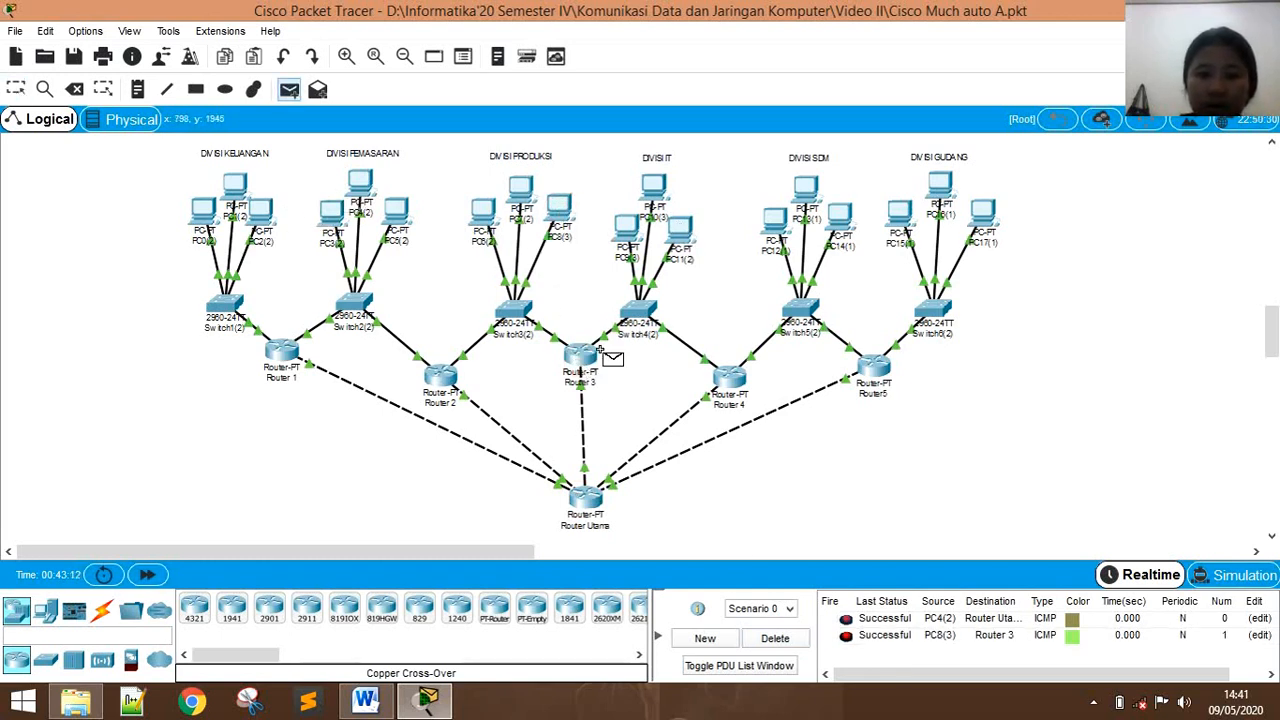
{"action": "left_click", "coordinate": [586, 358]}
{"action": "left_click", "coordinate": [680, 233]}
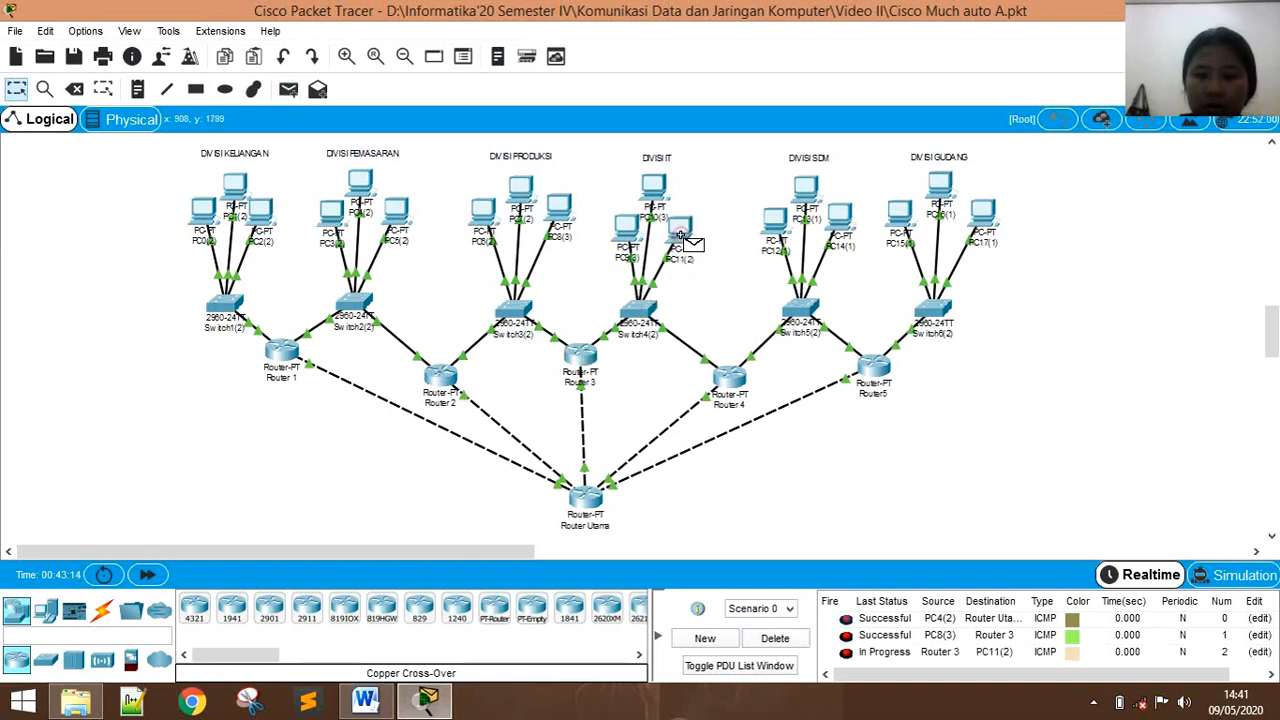
{"action": "left_click", "coordinate": [775, 638]}
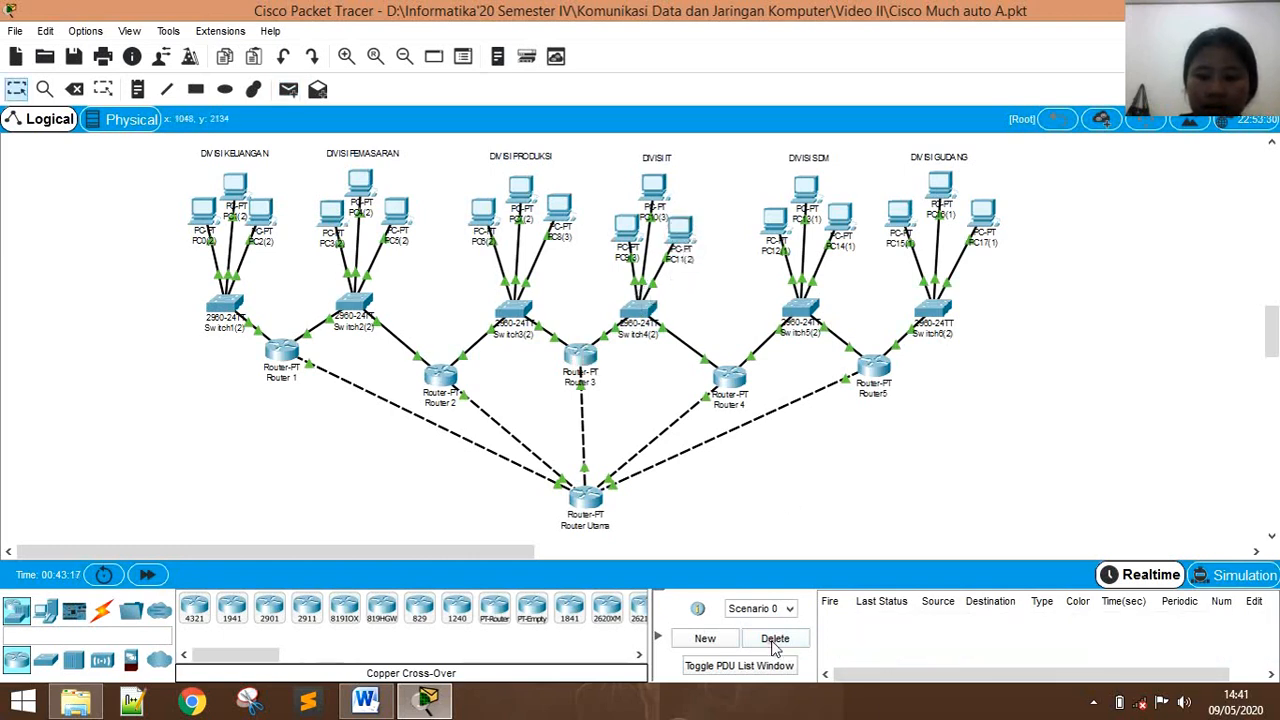
Send a simple PDU from PC9(3) to Router 3 and two from PC8(3) to Router Utama, and clear the PDU list.
{"action": "key", "text": "p"}
{"action": "left_click", "coordinate": [627, 230]}
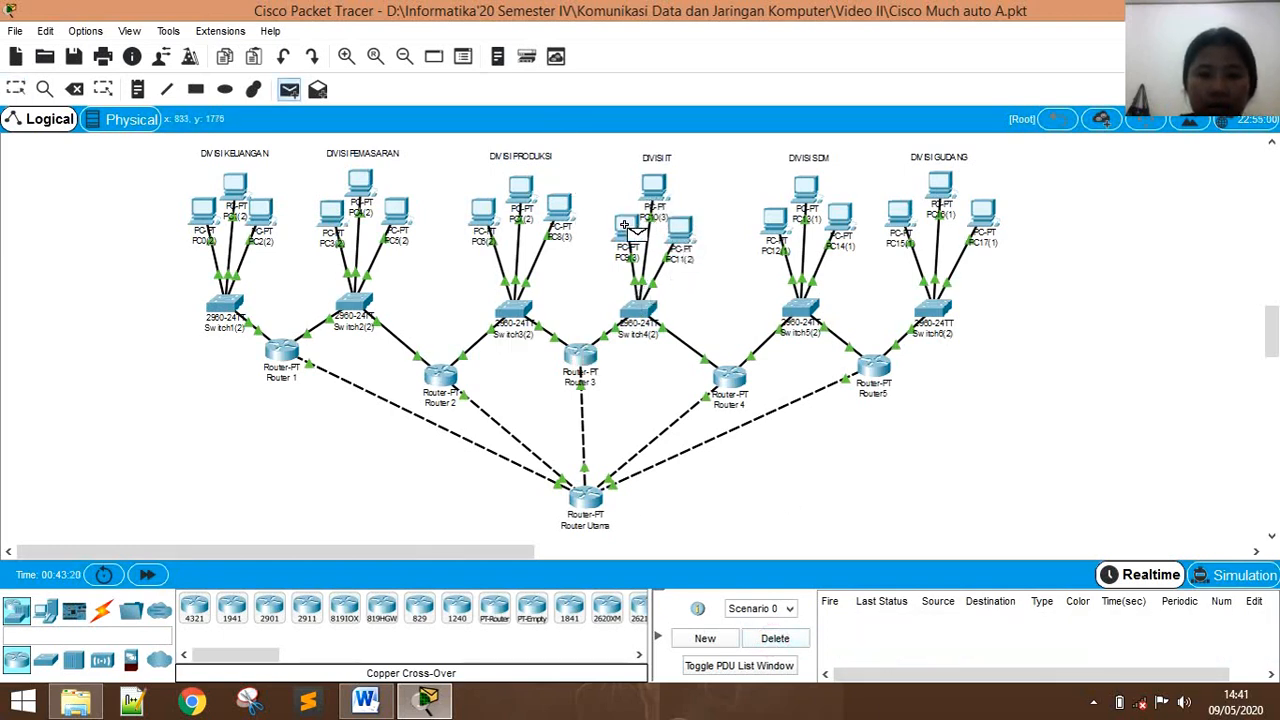
{"action": "left_click", "coordinate": [596, 356]}
{"action": "key", "text": "p"}
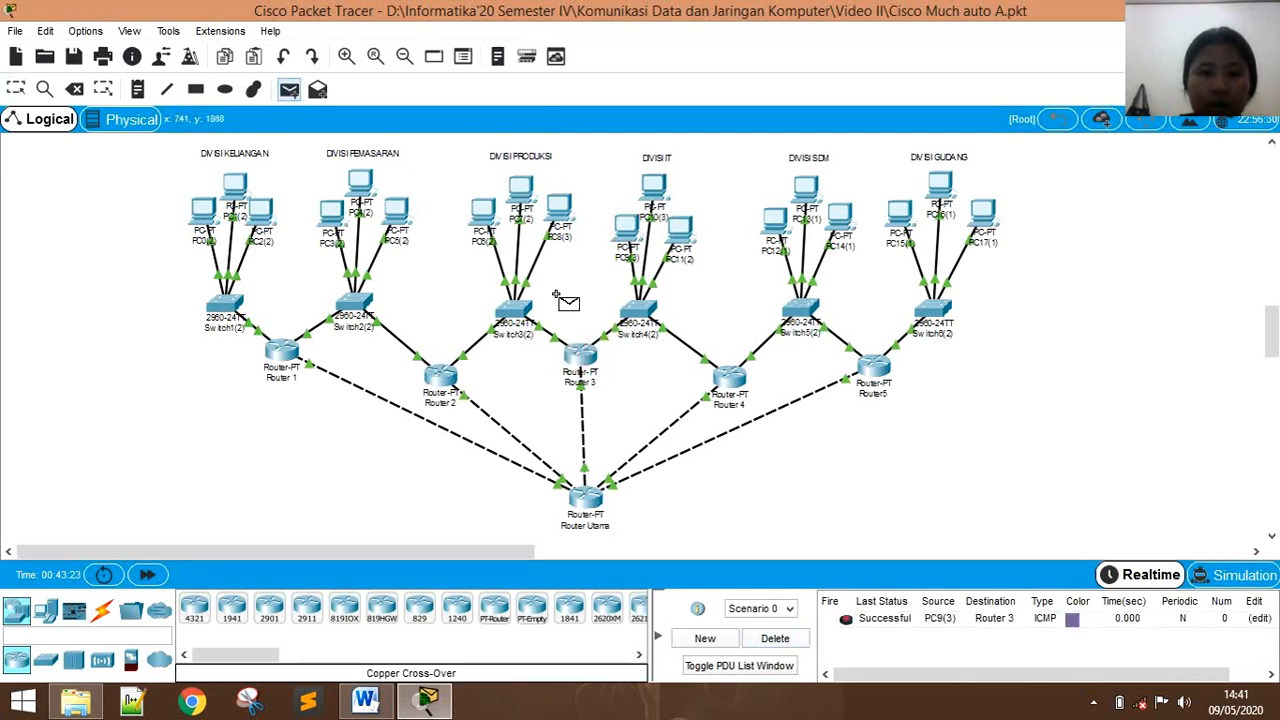
{"action": "left_click", "coordinate": [558, 210]}
{"action": "left_click", "coordinate": [588, 497]}
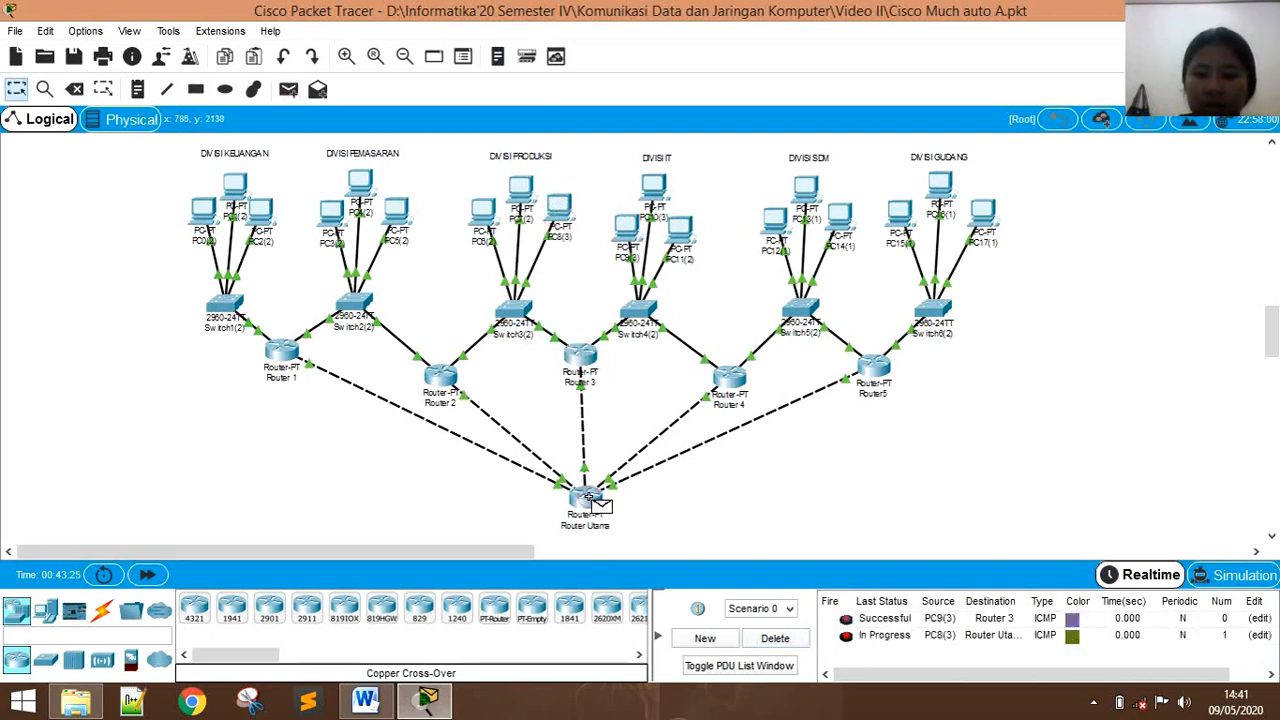
{"action": "key", "text": "p"}
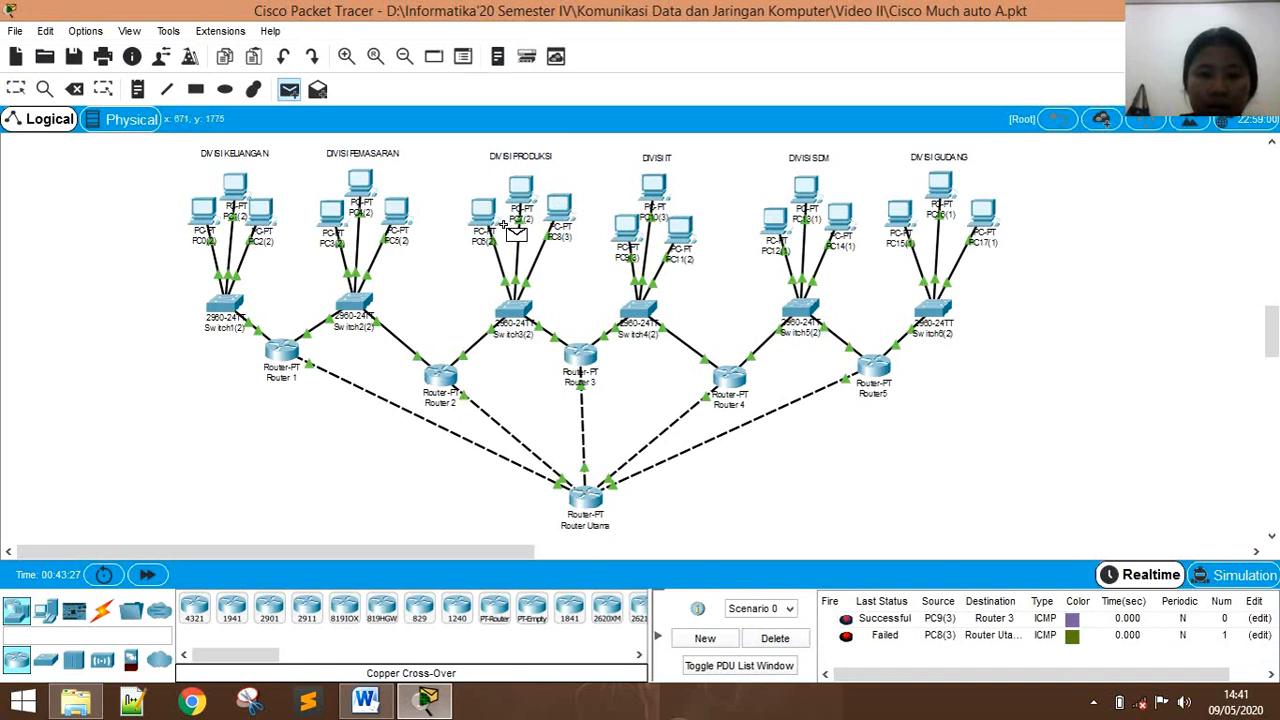
{"action": "left_click", "coordinate": [558, 212]}
{"action": "left_click", "coordinate": [588, 497]}
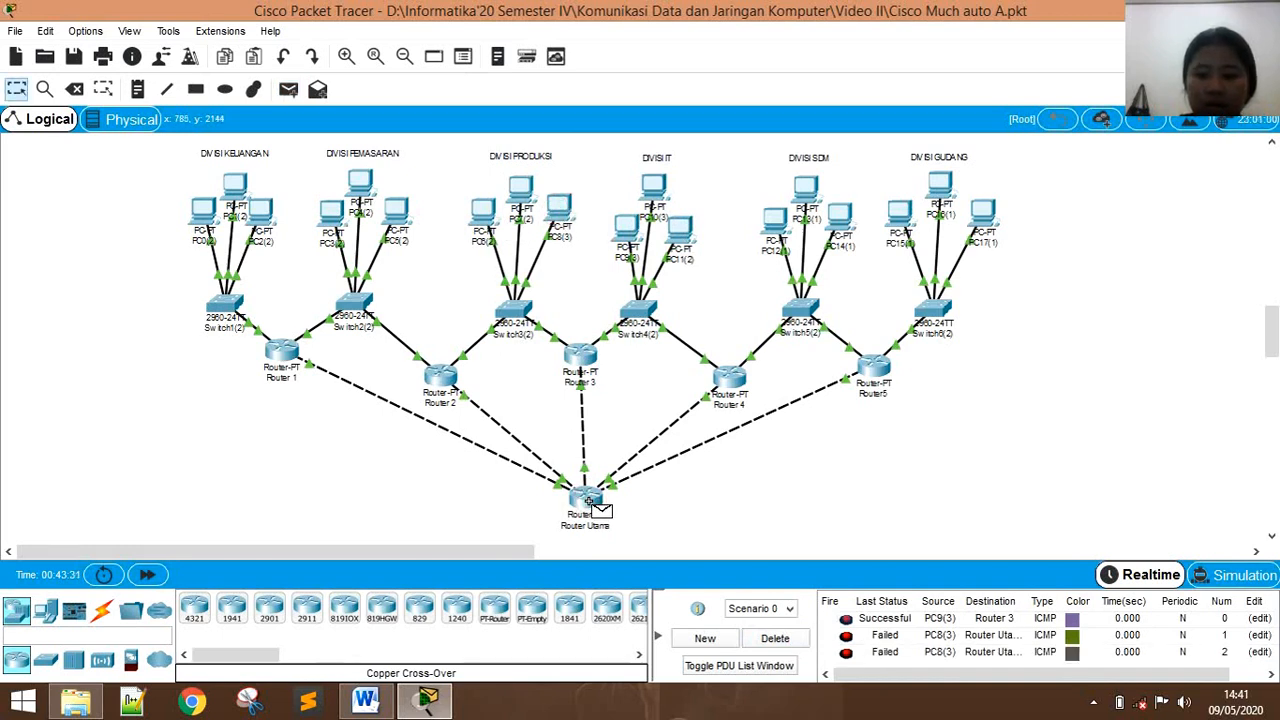
{"action": "left_click", "coordinate": [767, 641]}
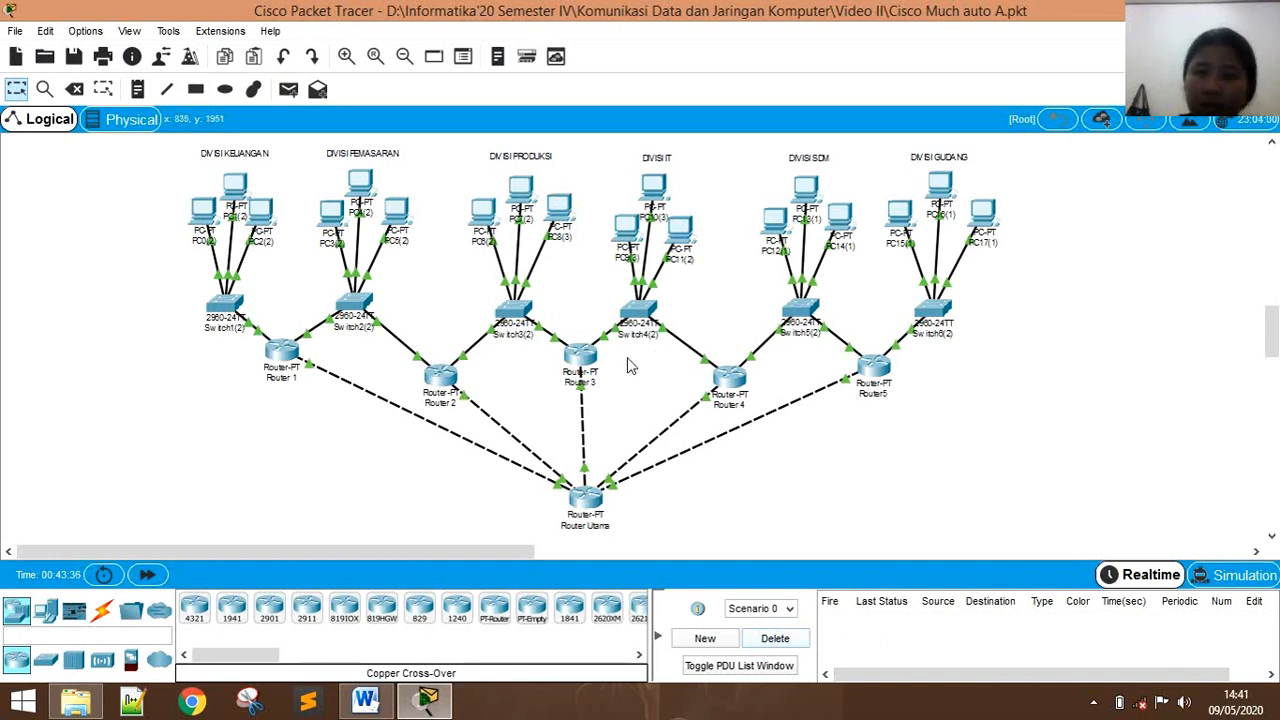
Test simple PDUs from PC14(1) to Router 4, PC15(1) to Router5 and PC2(2) to PC3(2), and clear the PDU list.
{"action": "key", "text": "p"}
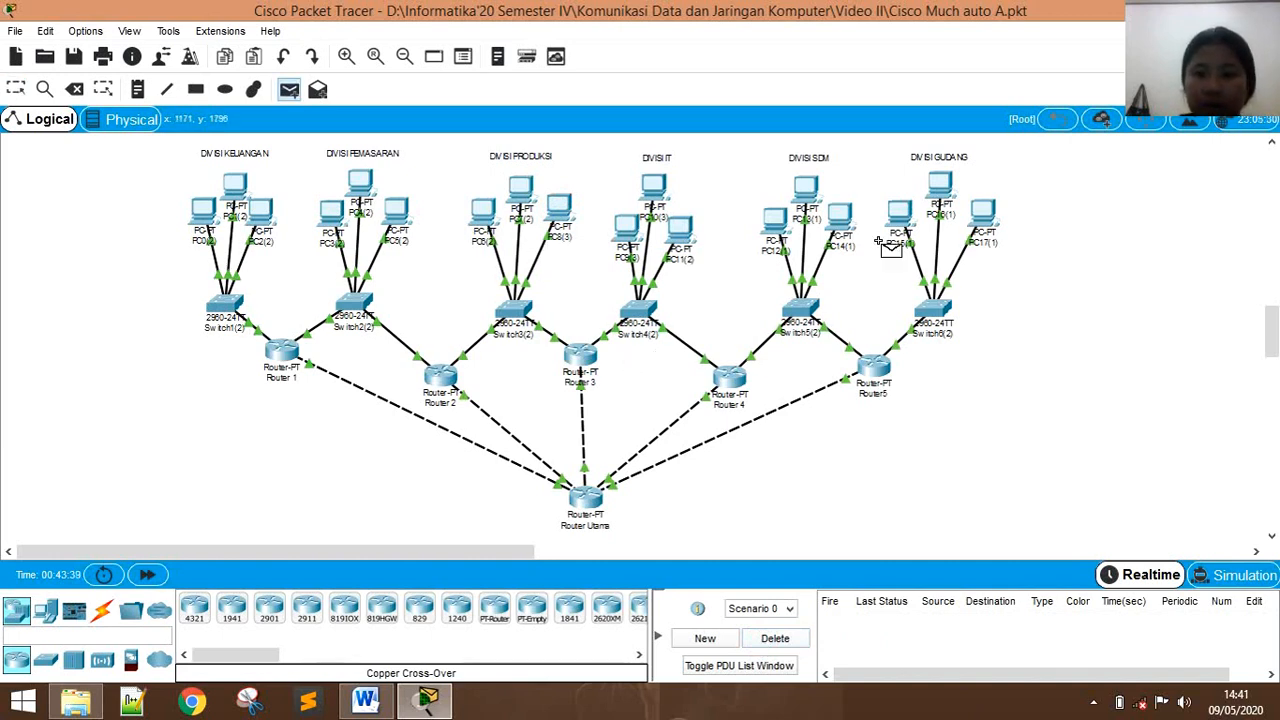
{"action": "left_click", "coordinate": [841, 220]}
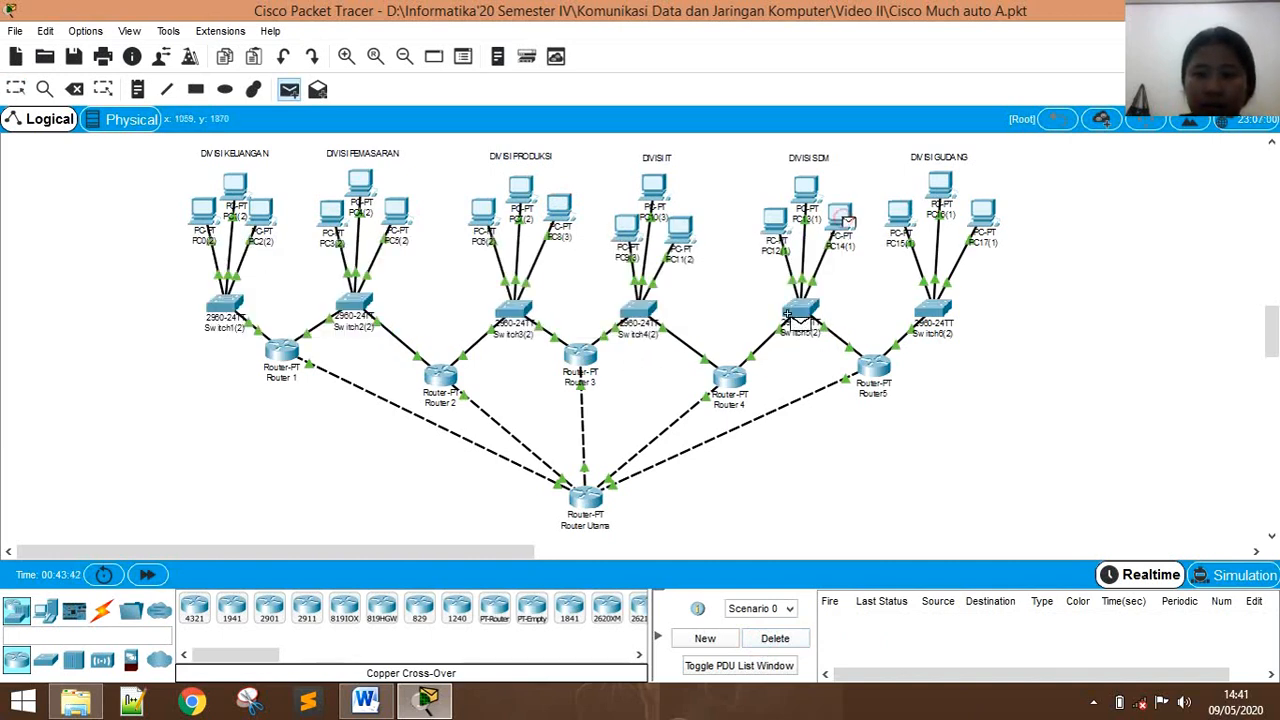
{"action": "left_click", "coordinate": [738, 372]}
{"action": "key", "text": "p"}
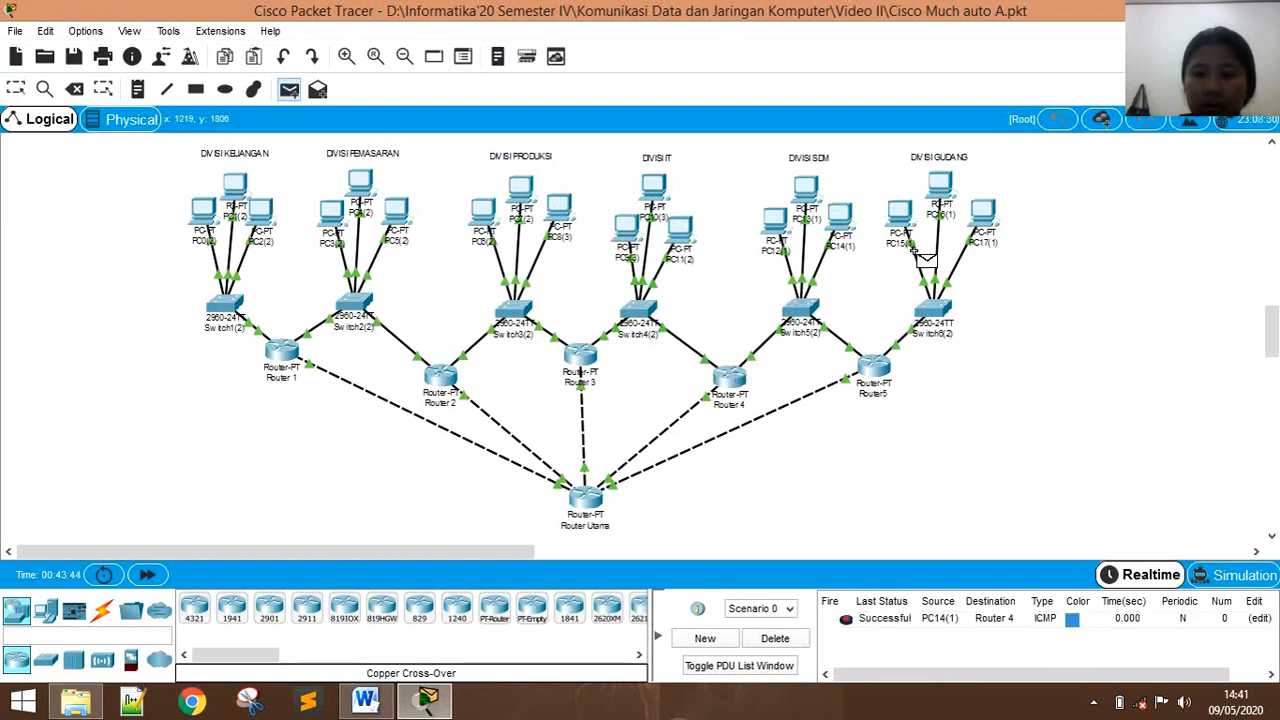
{"action": "left_click", "coordinate": [900, 212]}
{"action": "left_click", "coordinate": [877, 368]}
{"action": "key", "text": "p"}
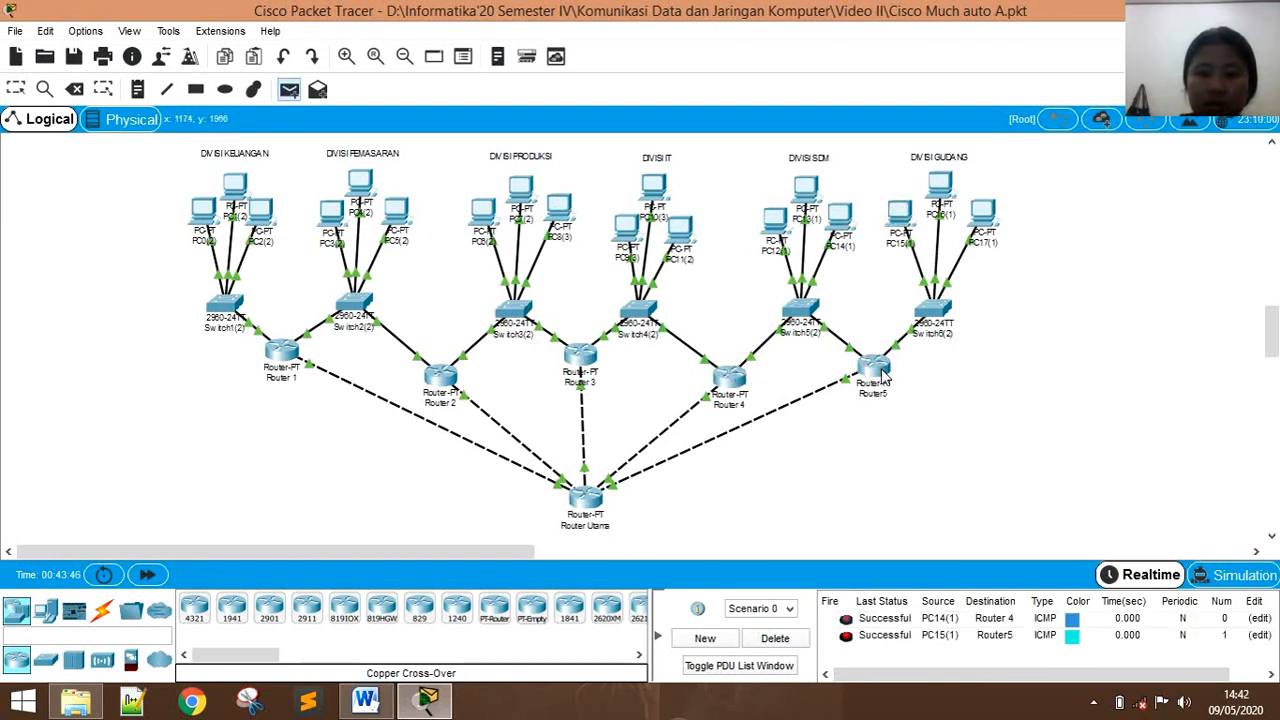
{"action": "left_click", "coordinate": [258, 212]}
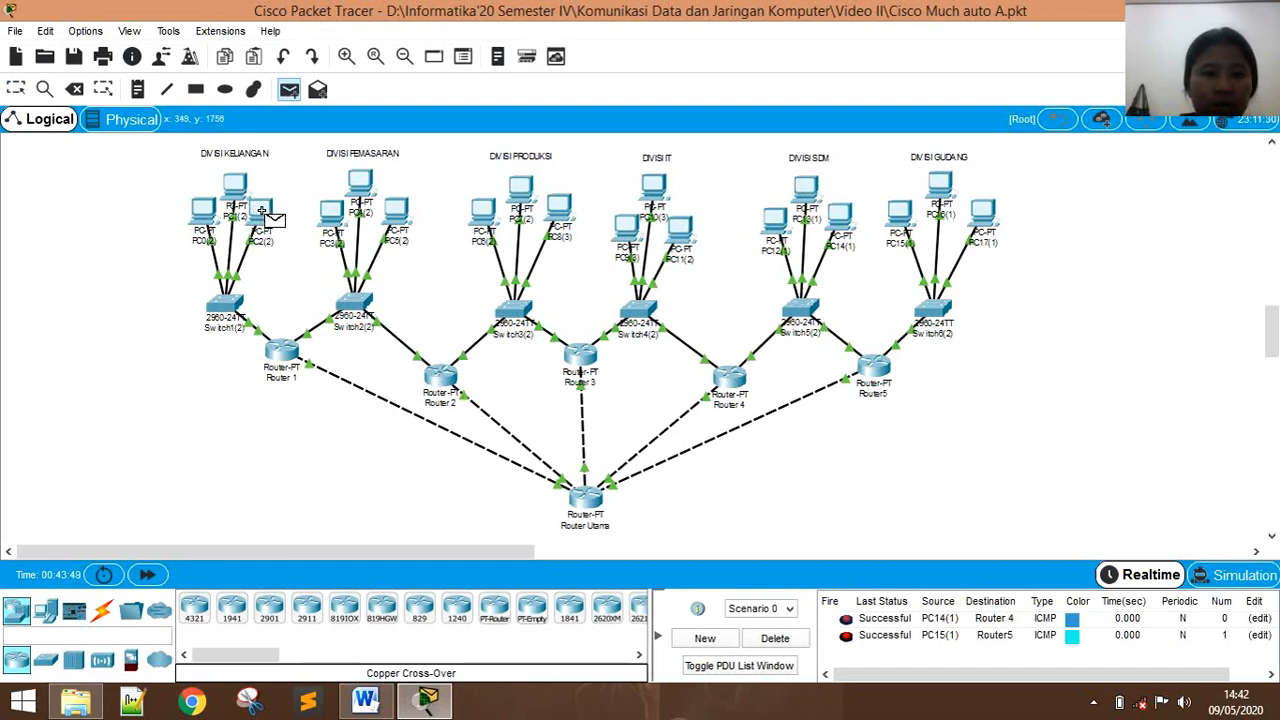
{"action": "left_click", "coordinate": [330, 212]}
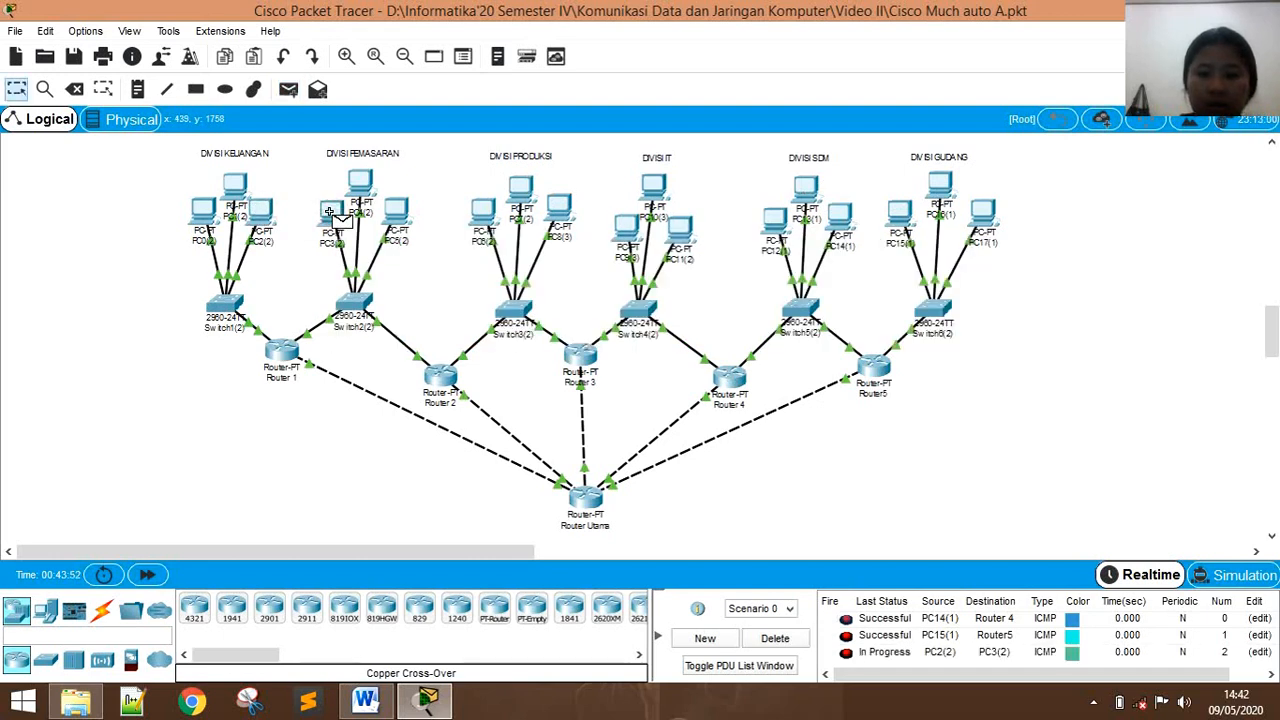
{"action": "left_click", "coordinate": [775, 638]}
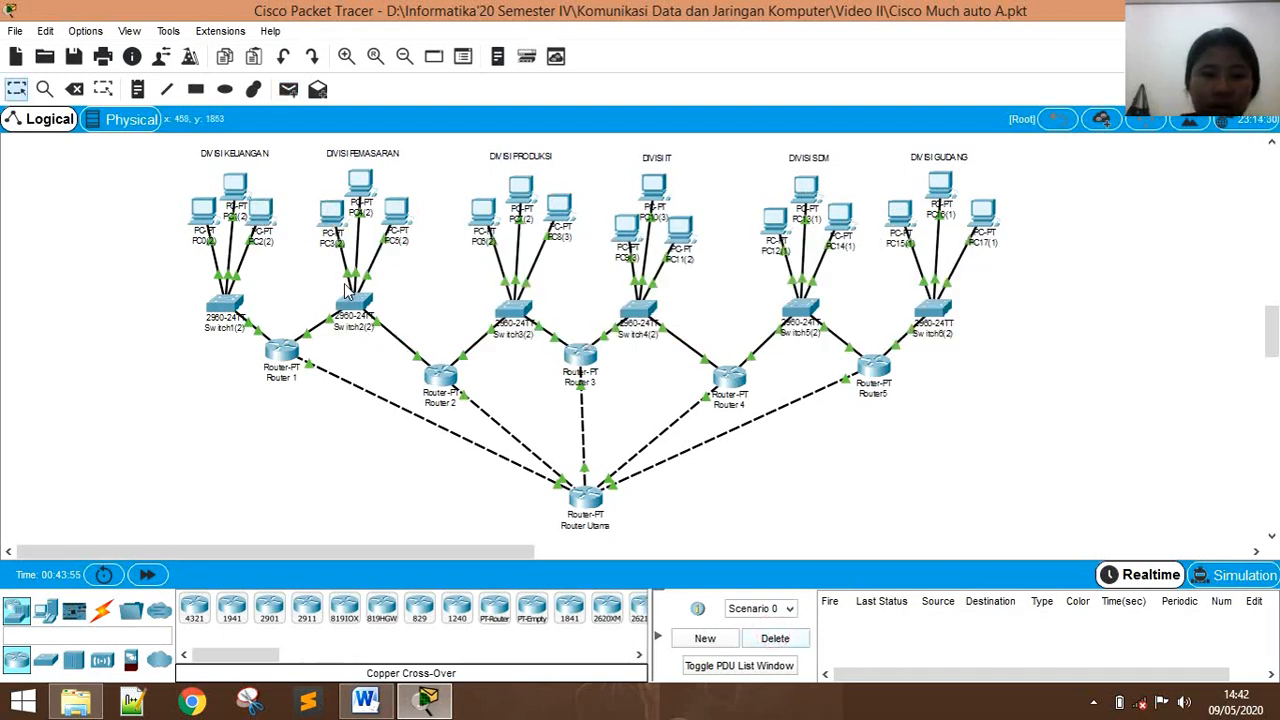
Send simple PDUs between divisions: PC2(2) to PC3(2), PC8(3) to PC9(3) and PC14(1) to PC15(1).
{"action": "key", "text": "p"}
{"action": "left_click", "coordinate": [258, 212]}
{"action": "left_click", "coordinate": [332, 214]}
{"action": "key", "text": "p"}
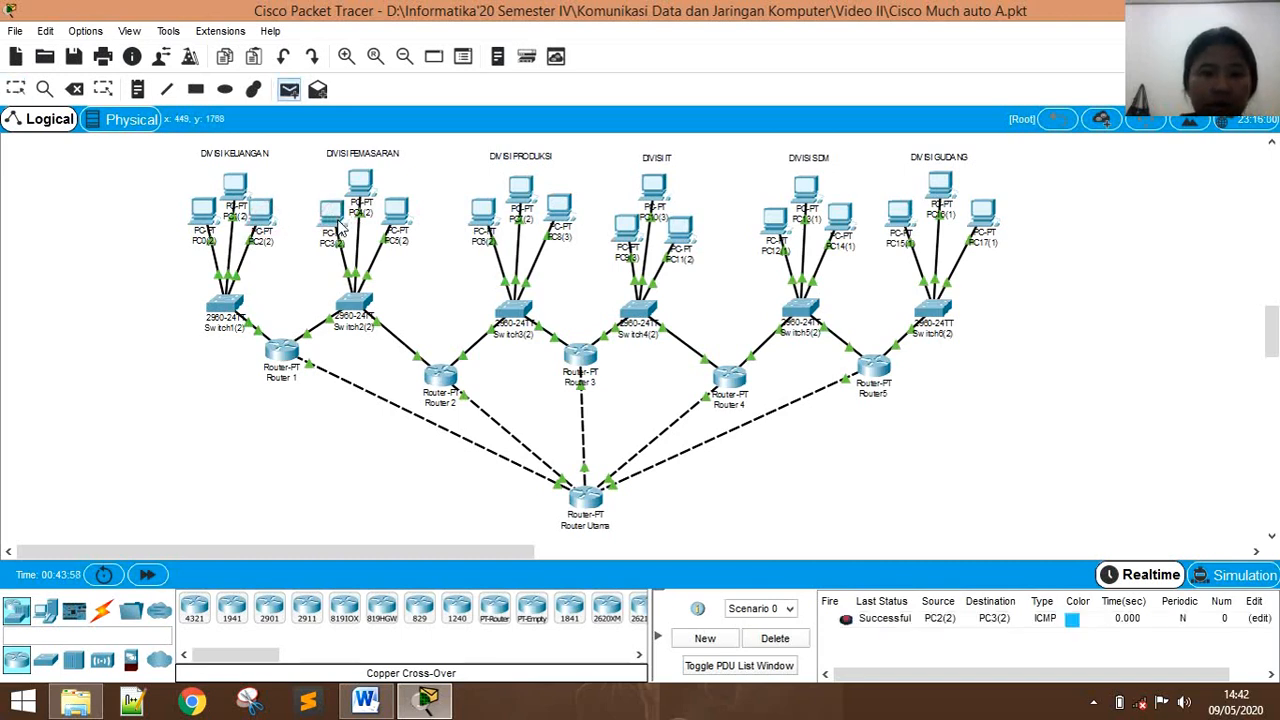
{"action": "left_click", "coordinate": [559, 207]}
{"action": "left_click", "coordinate": [626, 228]}
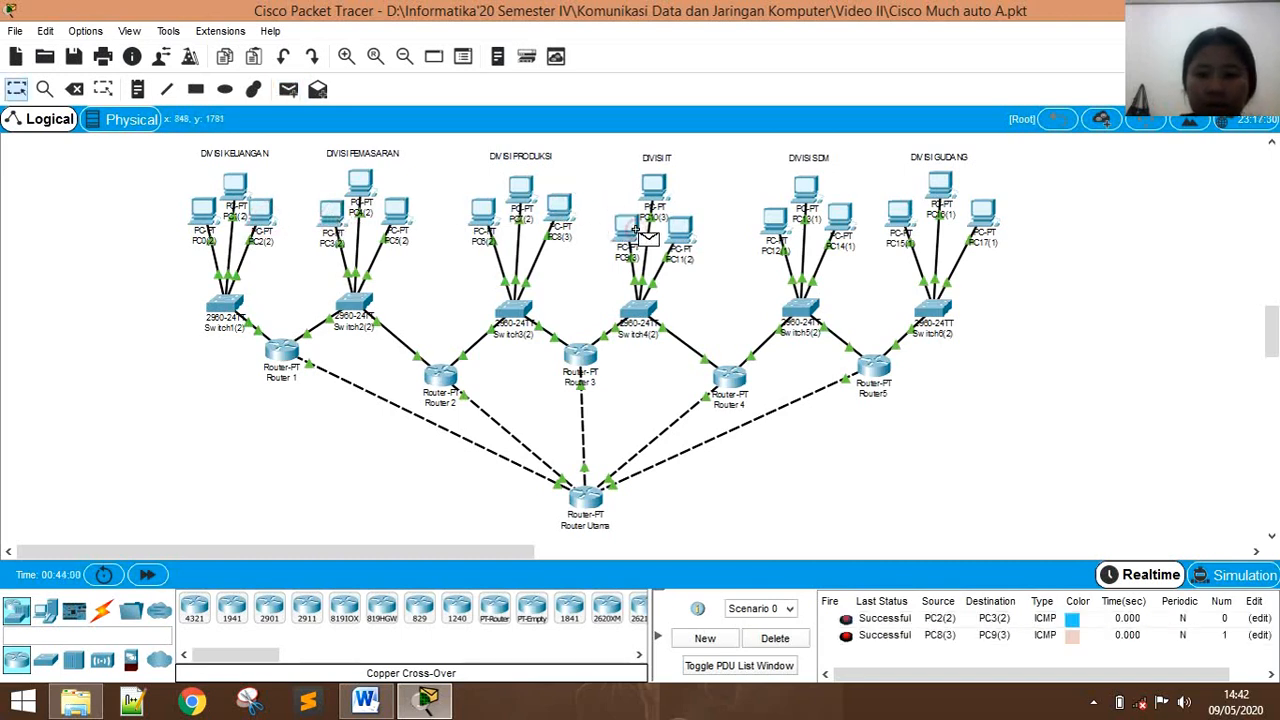
{"action": "key", "text": "p"}
{"action": "left_click", "coordinate": [840, 212]}
{"action": "left_click", "coordinate": [900, 213]}
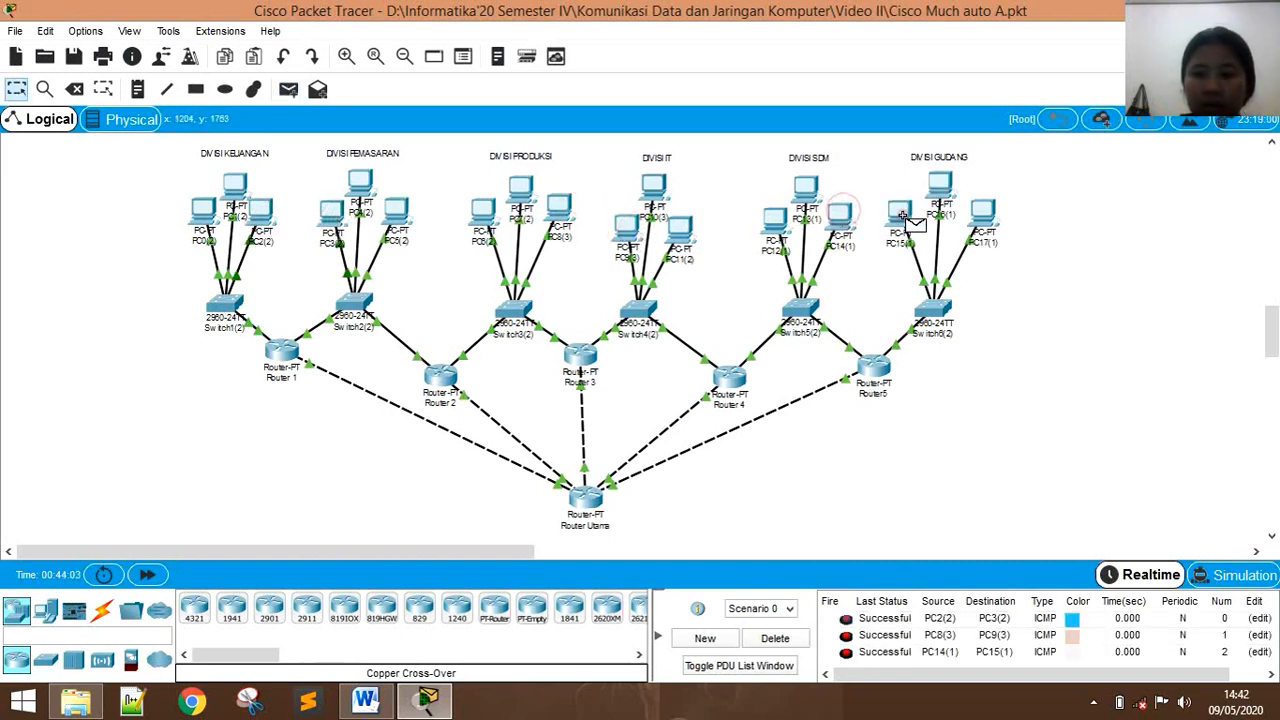